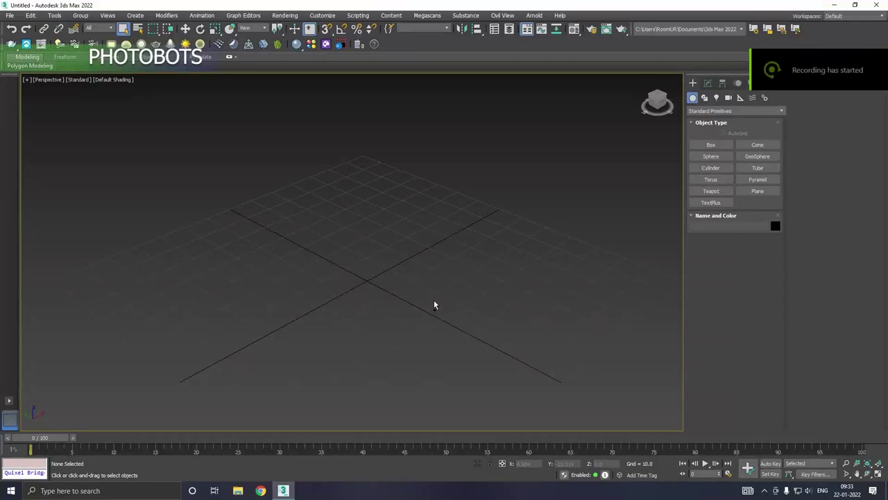
# Step: Orbit the empty scene, then switch to the Front view and zoom in
pyautogui.keyDown('alt'); pyautogui.moveTo(434, 303); pyautogui.dragTo(386, 311, button='middle'); pyautogui.keyUp('alt')
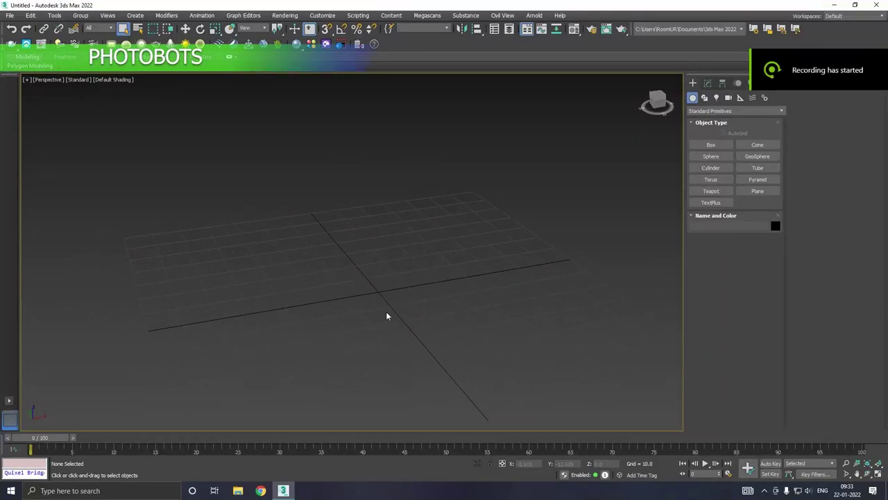
pyautogui.press('f')
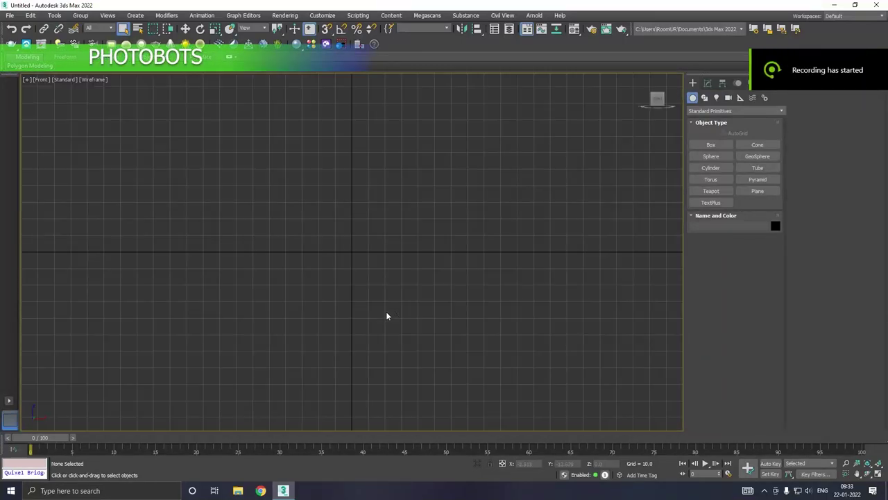
pyautogui.scroll(-1, 371, 267)
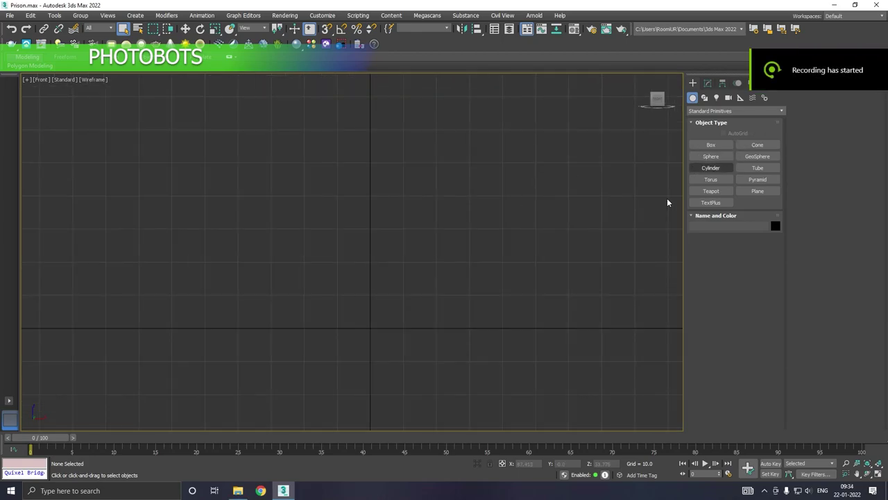
pyautogui.scroll(4, 357, 318)
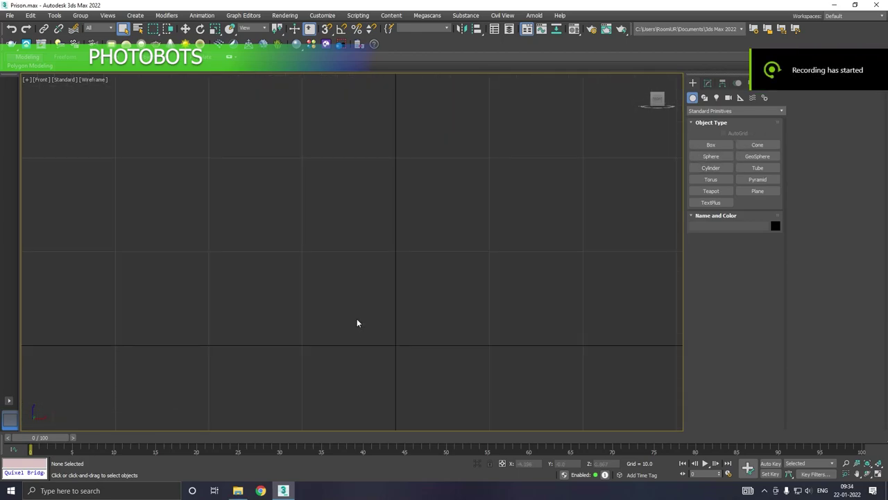
pyautogui.click(705, 98)
# Step: Draw an open vertical line from the grid origin straight up
pyautogui.click(711, 156)
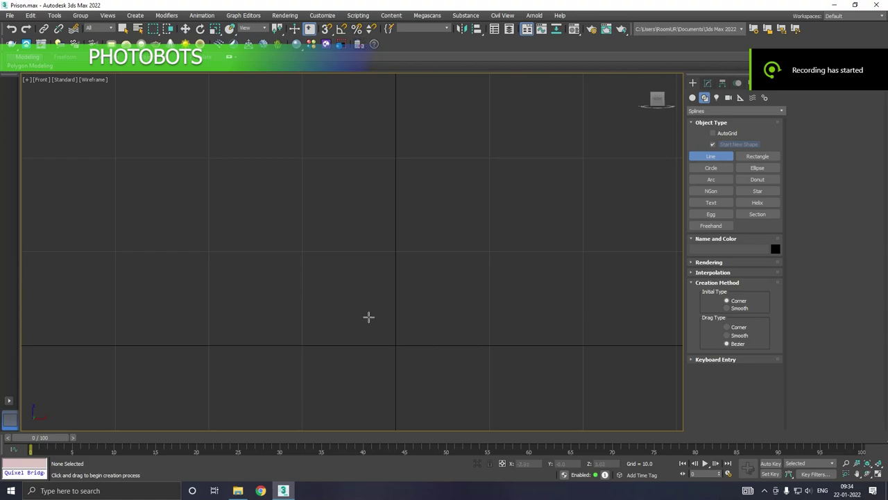
pyautogui.scroll(-2, 388, 384)
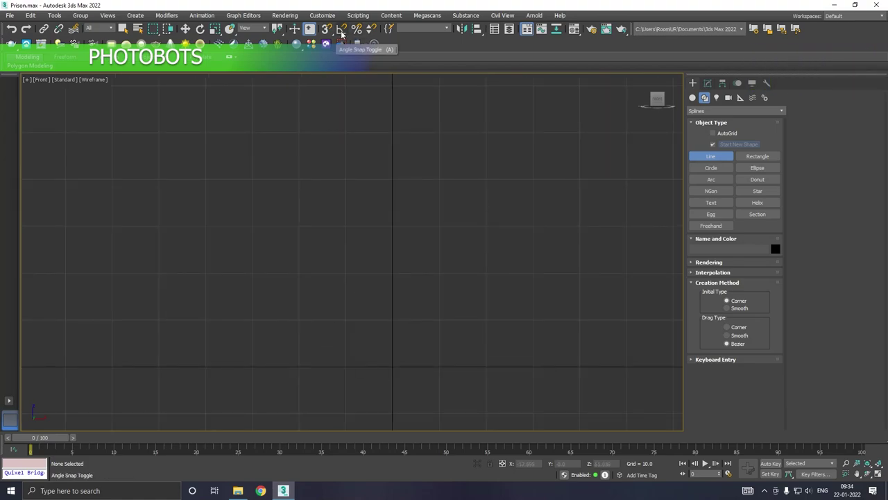
pyautogui.click(392, 365)
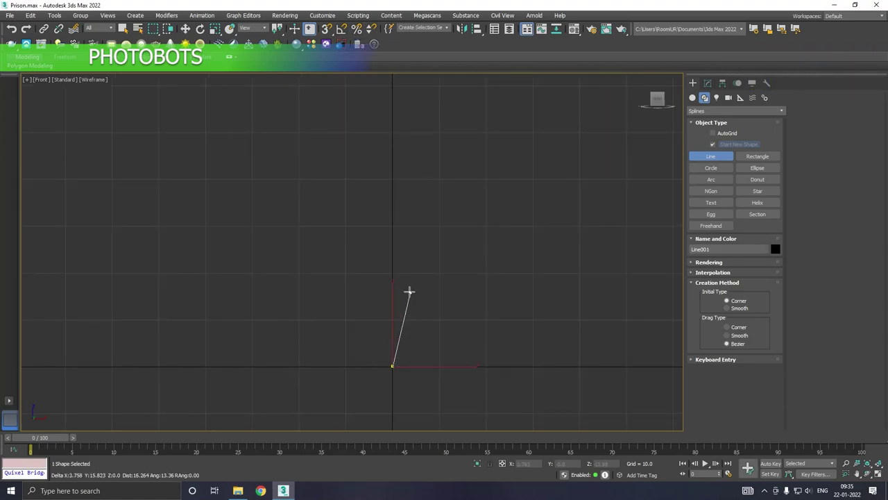
pyautogui.click(393, 132)
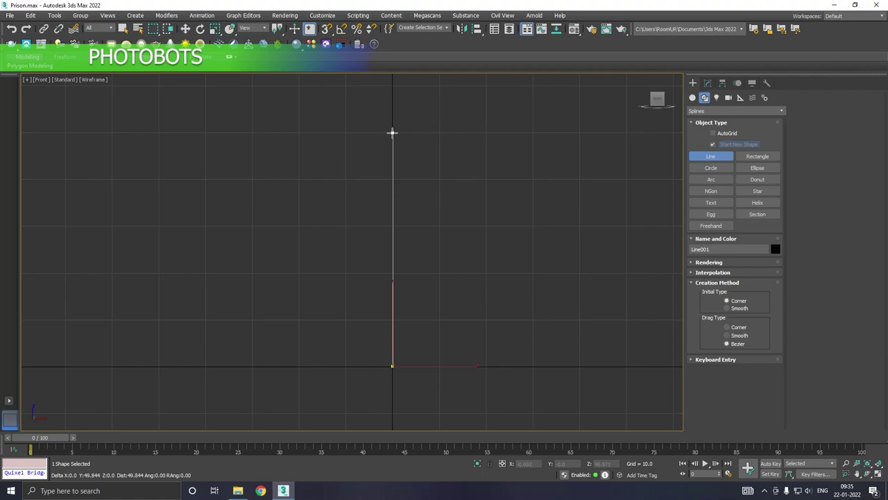
pyautogui.rightClick(436, 133)
pyautogui.rightClick(443, 130)
# Step: Enable the line's rendering in both the renderer and the viewport
pyautogui.press('p')
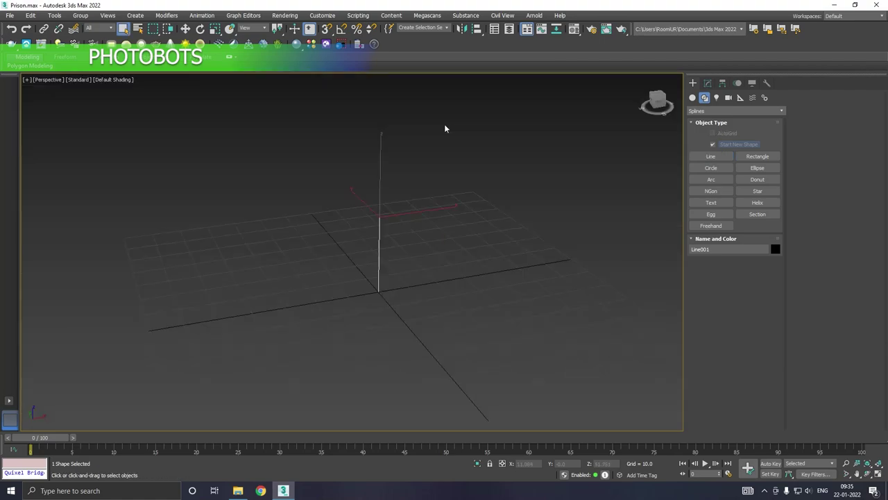
pyautogui.click(707, 83)
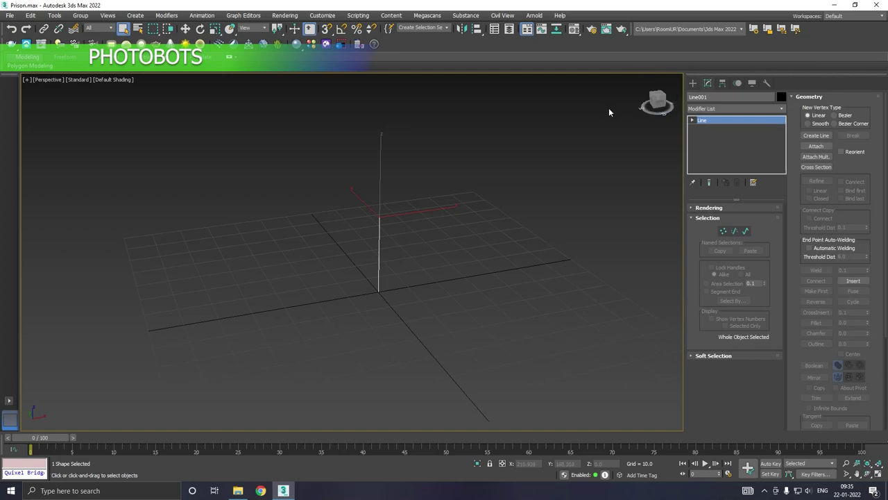
pyautogui.press('w')
pyautogui.click(709, 206)
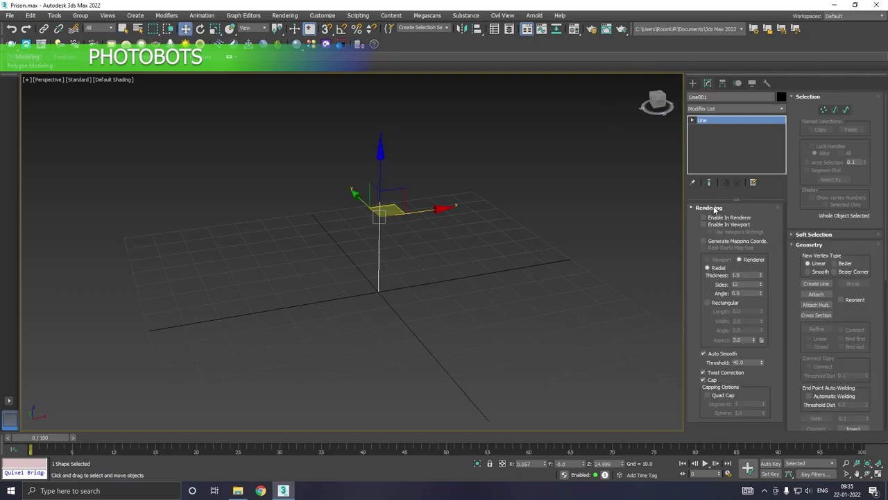
pyautogui.click(704, 217)
pyautogui.click(704, 225)
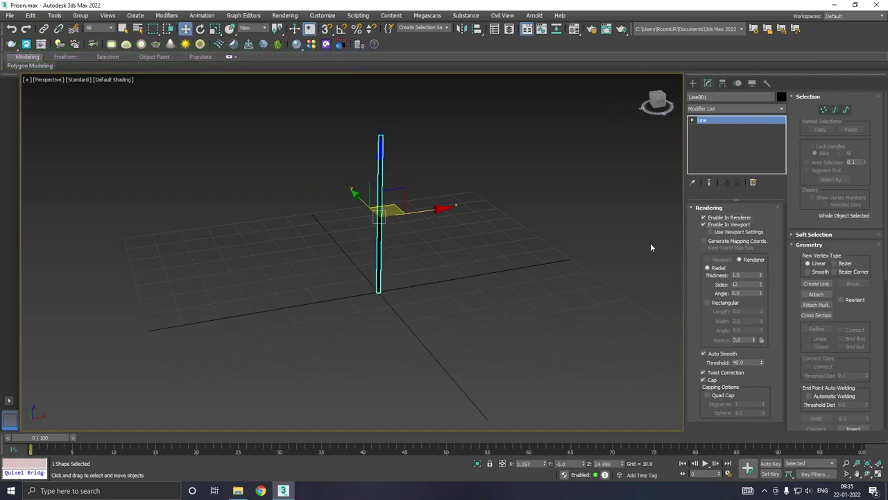
# Step: In Render Setup, switch the production renderer to V-Ray 5, update 2
pyautogui.click(284, 15)
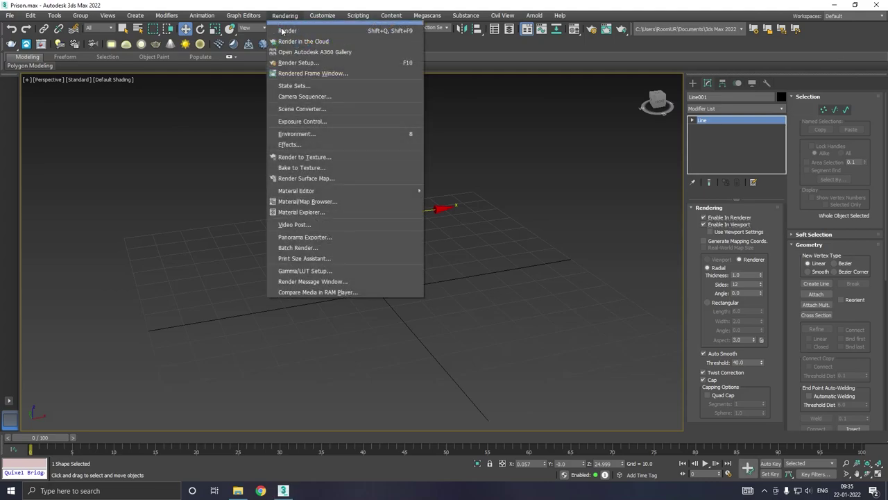
pyautogui.click(310, 61)
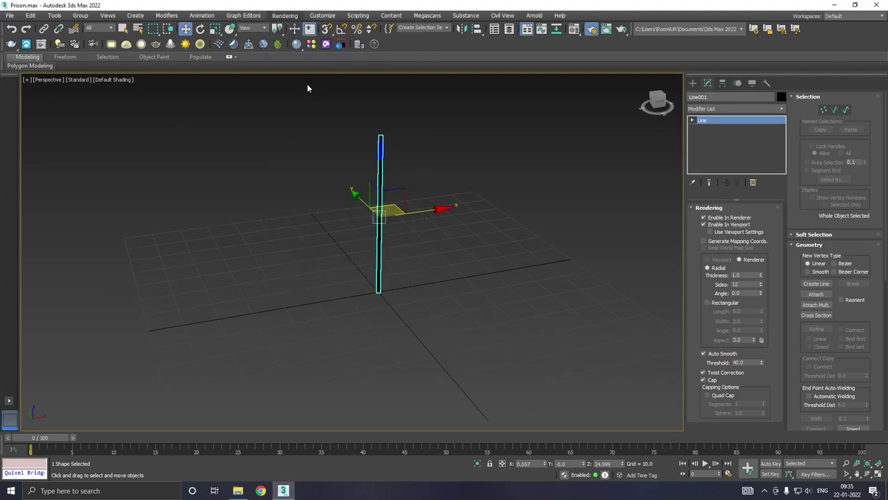
pyautogui.click(494, 70)
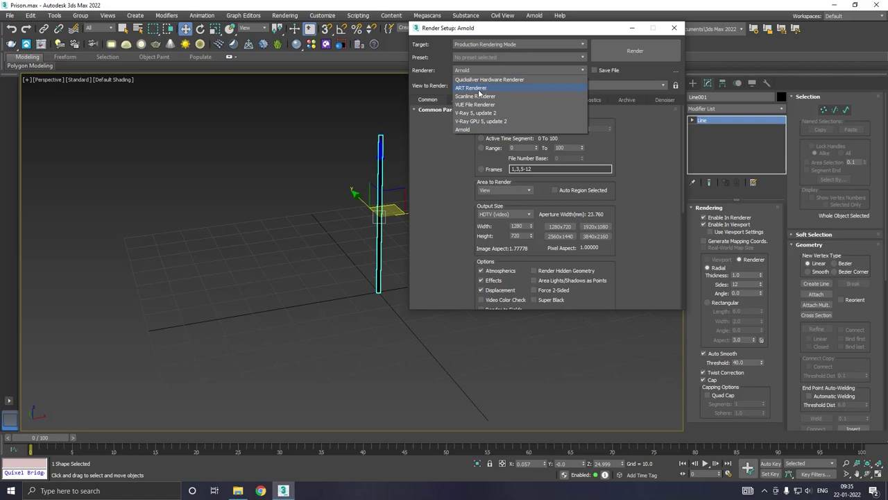
pyautogui.click(475, 114)
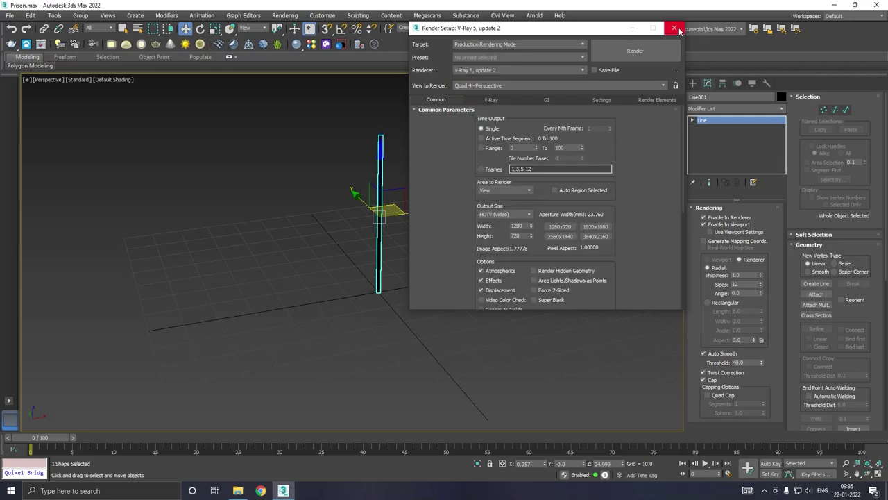
pyautogui.click(674, 28)
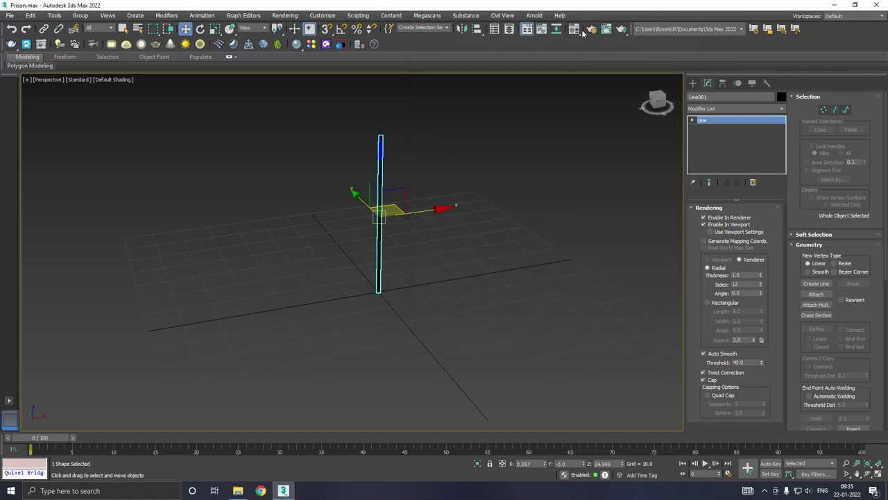
pyautogui.click(574, 29)
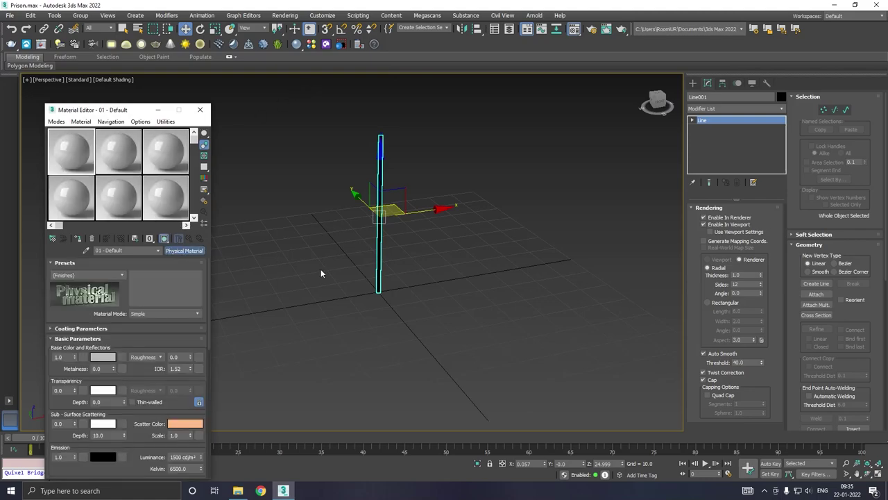
# Step: Make material slot 01 - Default a VRayMtl and assign it to the pole
pyautogui.click(378, 256)
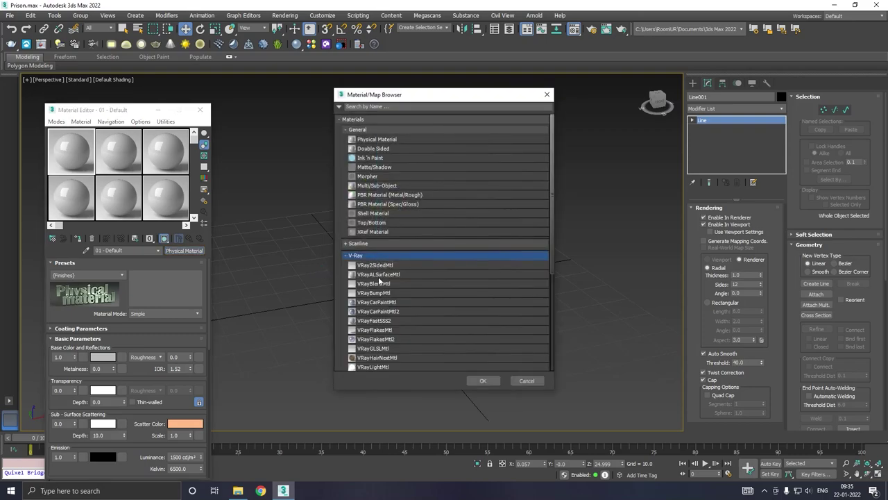
pyautogui.scroll(-2, 388, 300)
pyautogui.click(367, 330)
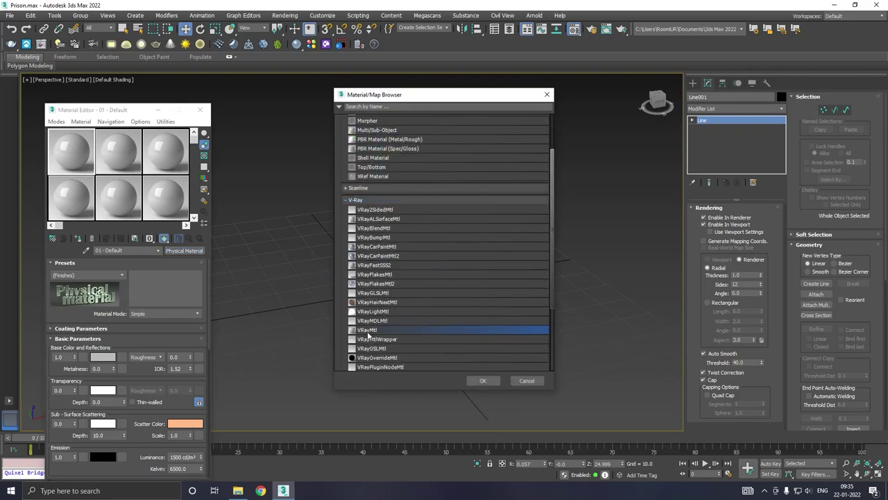
pyautogui.doubleClick(368, 330)
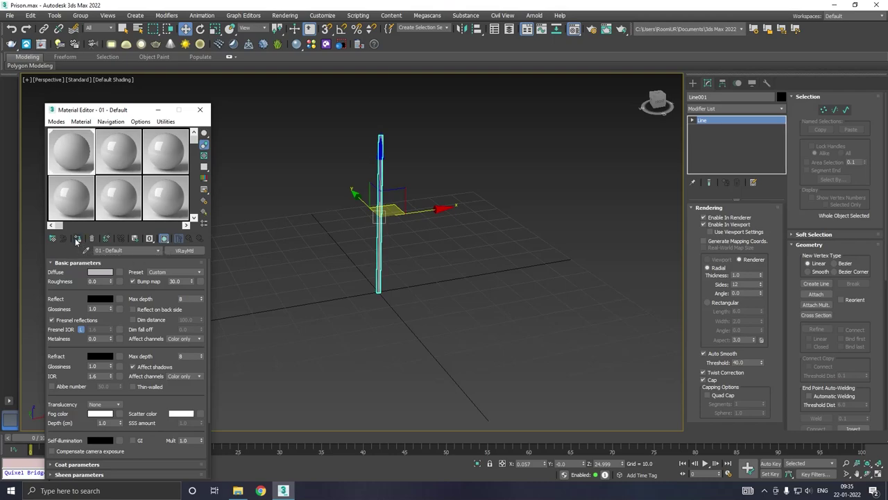
pyautogui.click(76, 240)
pyautogui.click(200, 109)
# Step: Turn on Edged Faces shading and reselect the pole, Line001
pyautogui.scroll(3, 380, 193)
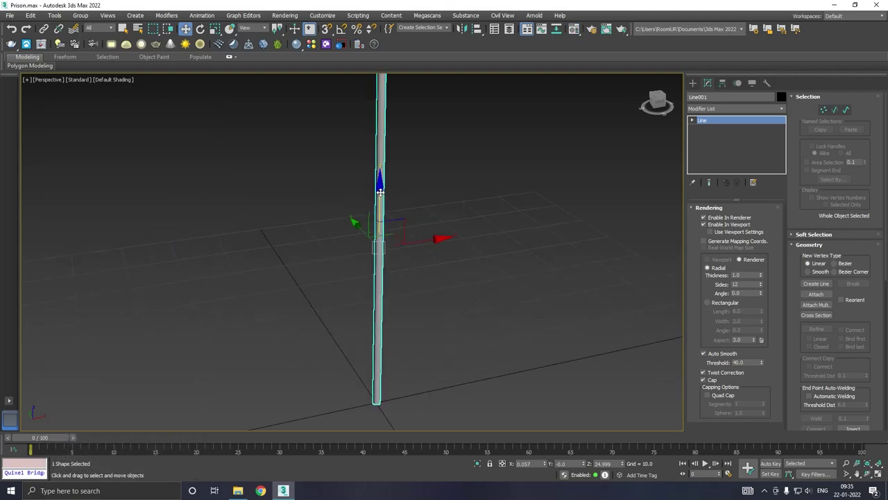
pyautogui.click(116, 79)
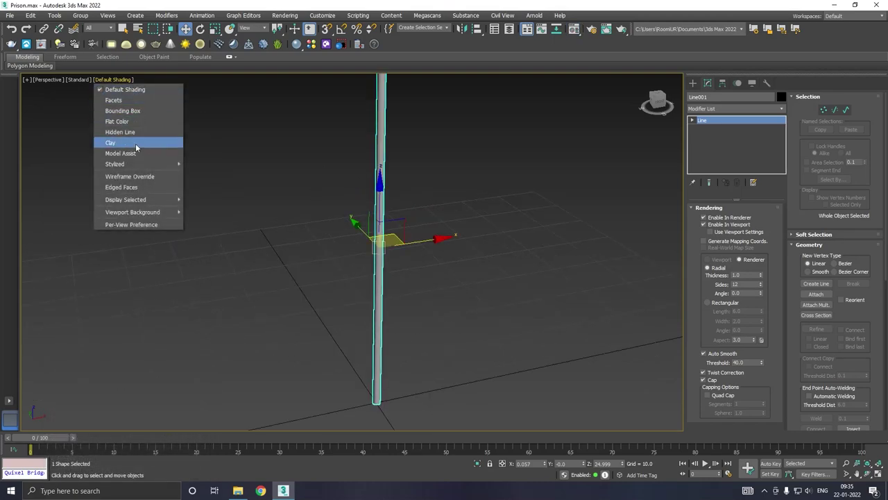
pyautogui.click(156, 188)
pyautogui.click(470, 280)
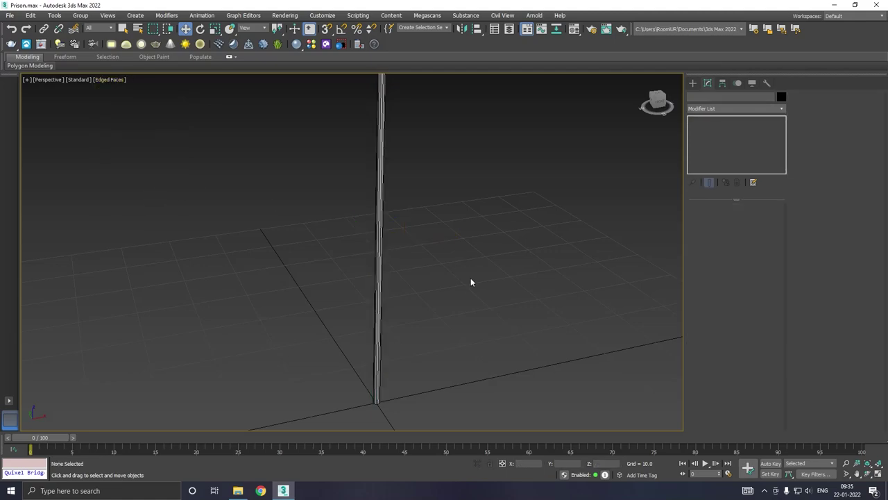
pyautogui.scroll(-3, 379, 291)
pyautogui.click(372, 295)
pyautogui.moveTo(409, 290)
pyautogui.keyDown('alt'); pyautogui.mouseDown(button='middle')
pyautogui.moveTo(480, 266)
pyautogui.moveTo(407, 287)
pyautogui.mouseUp(button='middle'); pyautogui.keyUp('alt')
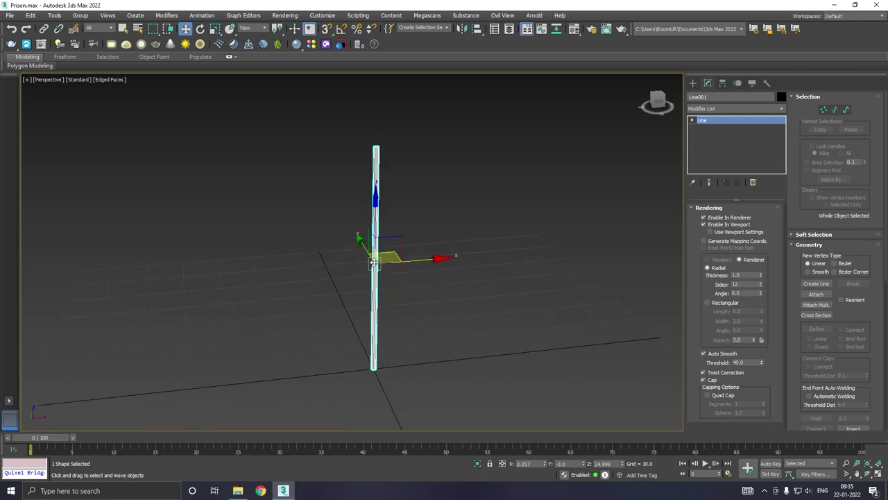
pyautogui.scroll(3, 379, 266)
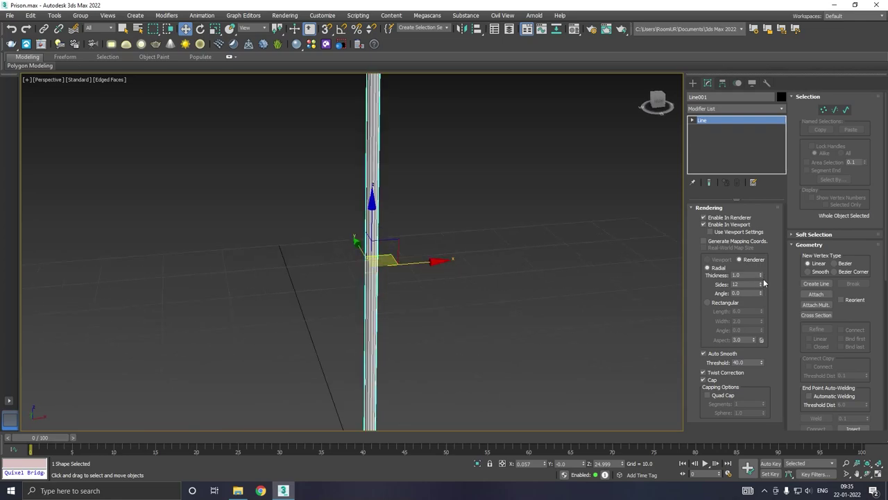
# Step: Reduce the pole's rendering thickness to 0.52, then turn Edged Faces back off
pyautogui.moveTo(761, 275); pyautogui.dragTo(763, 297)
pyautogui.scroll(-2, 284, 291)
pyautogui.scroll(-2, 284, 291)
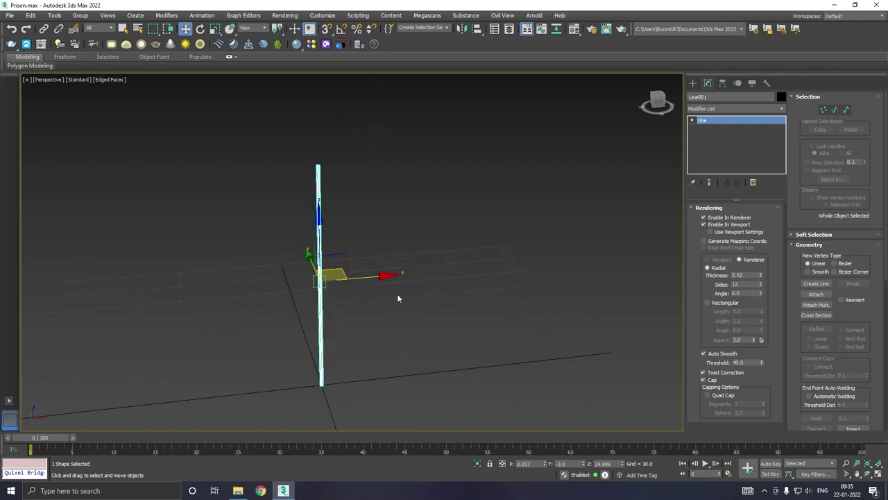
pyautogui.moveTo(397, 298)
pyautogui.keyDown('alt'); pyautogui.mouseDown(button='middle')
pyautogui.moveTo(435, 285)
pyautogui.moveTo(439, 294)
pyautogui.mouseUp(button='middle'); pyautogui.keyUp('alt')
pyautogui.click(439, 294)
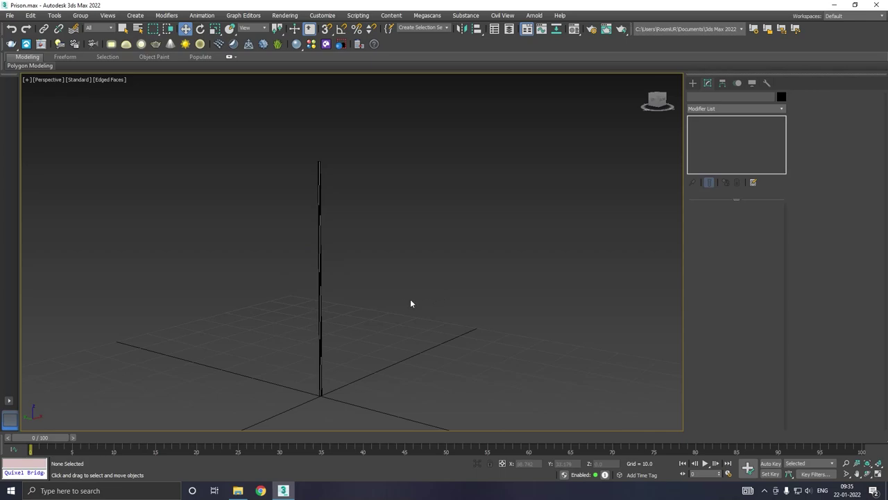
pyautogui.click(110, 82)
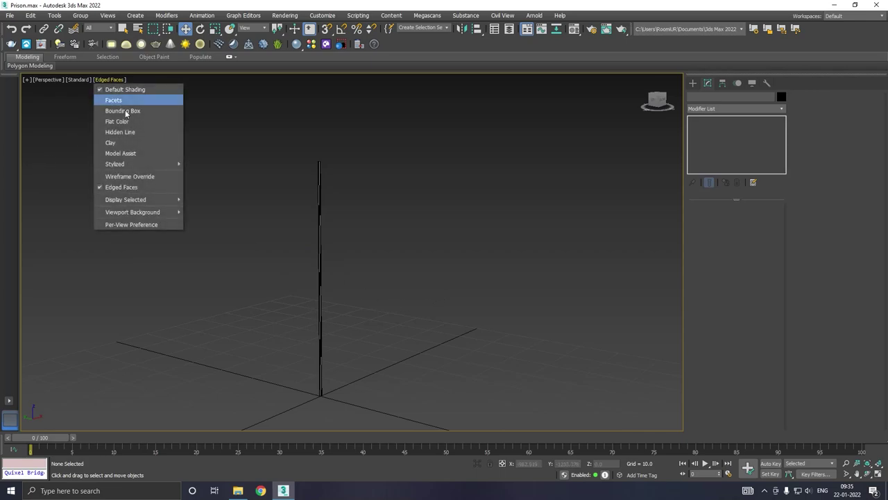
pyautogui.click(138, 183)
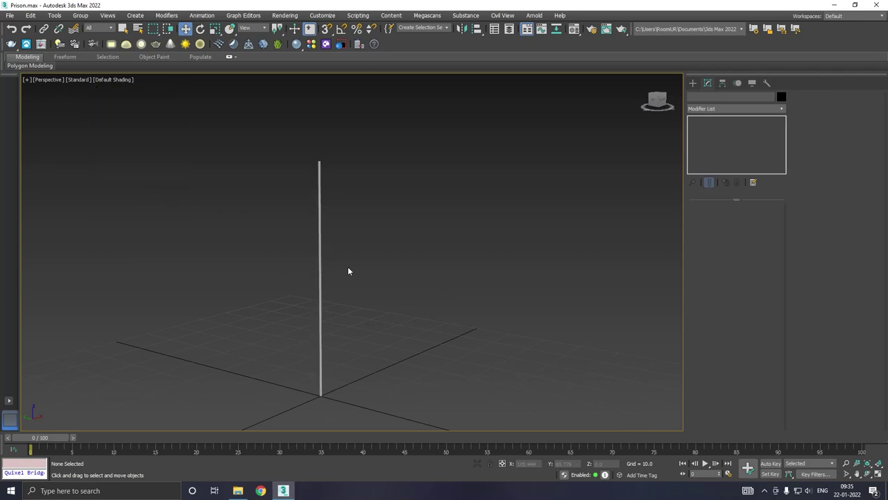
pyautogui.click(321, 264)
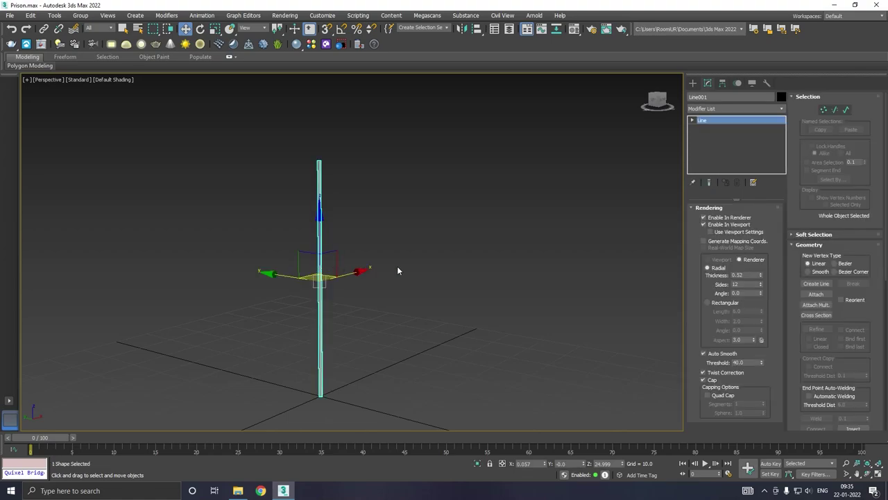
# Step: Thin the pole's rendering thickness from 0.52 to 0.41
pyautogui.scroll(3, 321, 284)
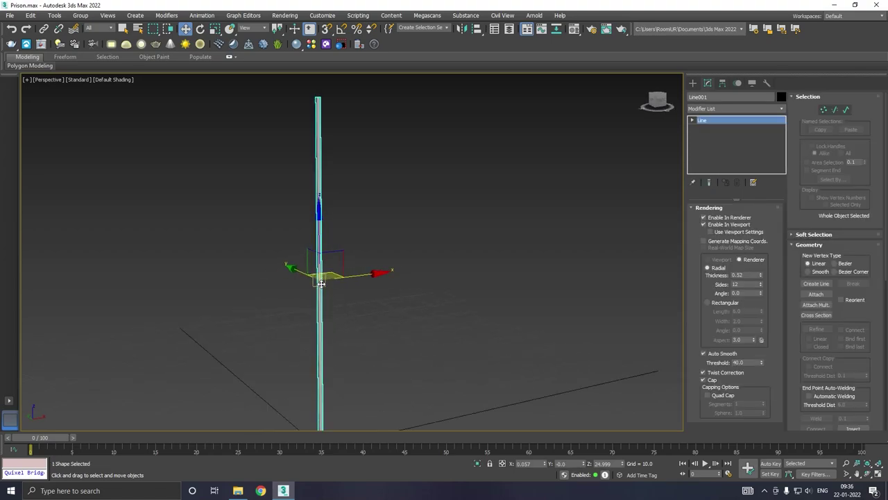
pyautogui.scroll(2, 322, 283)
pyautogui.moveTo(761, 278); pyautogui.dragTo(760, 279)
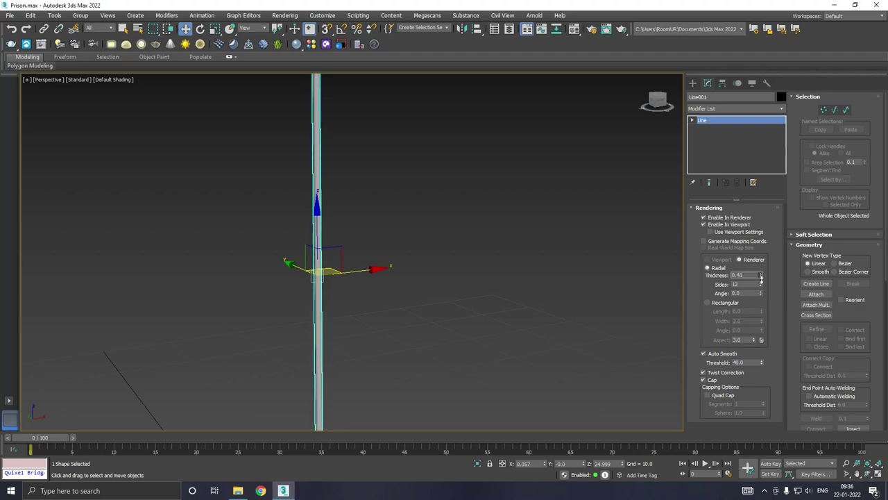
pyautogui.scroll(-3, 347, 265)
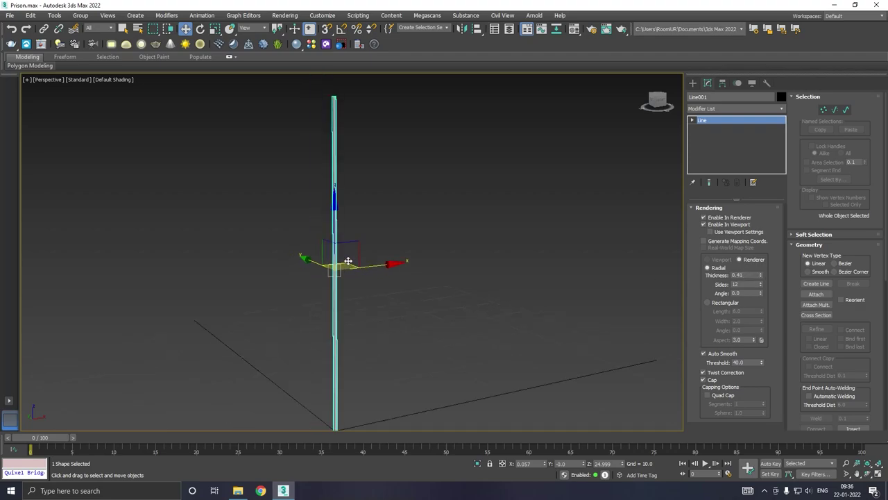
pyautogui.scroll(-2, 361, 261)
pyautogui.click(424, 269)
# Step: Set the pole's rendering thickness to exactly 0.5
pyautogui.moveTo(424, 269)
pyautogui.keyDown('alt'); pyautogui.mouseDown(button='middle')
pyautogui.moveTo(469, 270)
pyautogui.moveTo(410, 278)
pyautogui.mouseUp(button='middle'); pyautogui.keyUp('alt')
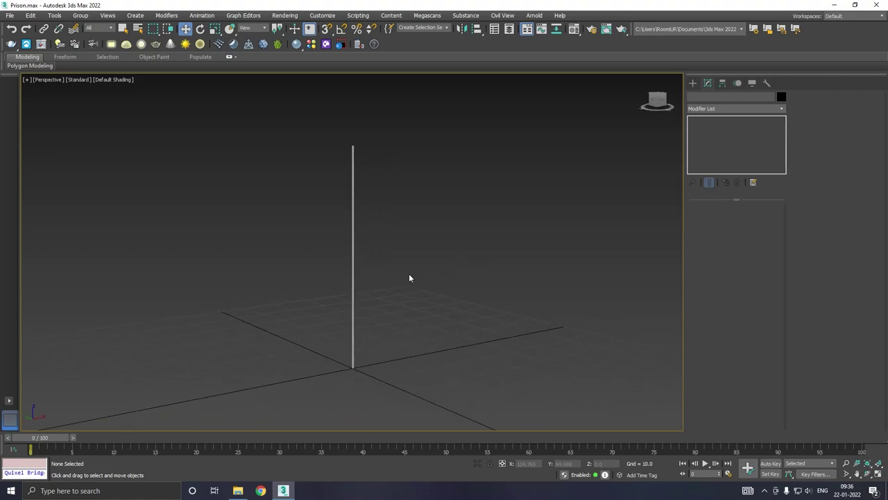
pyautogui.scroll(5, 353, 286)
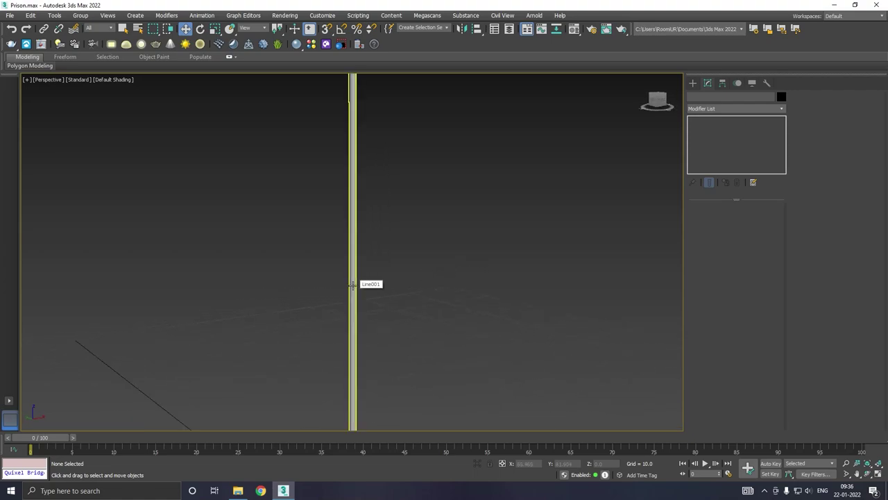
pyautogui.scroll(-2, 353, 285)
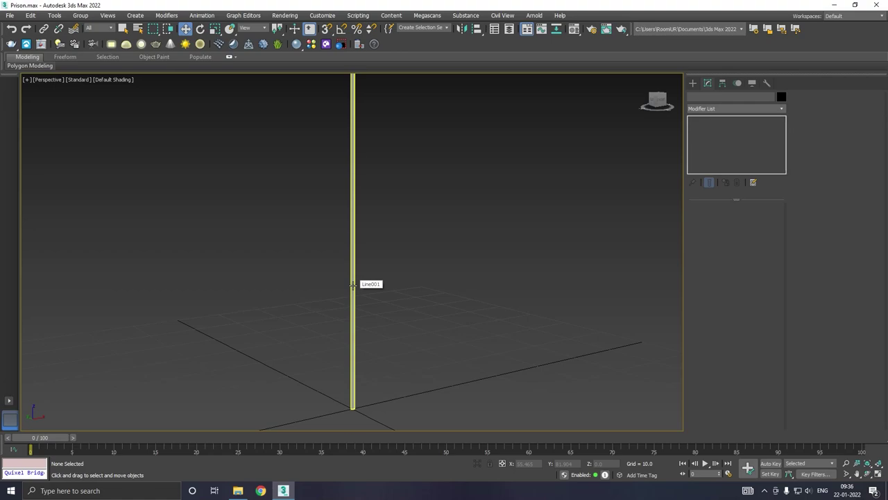
pyautogui.scroll(2, 353, 284)
pyautogui.click(353, 285)
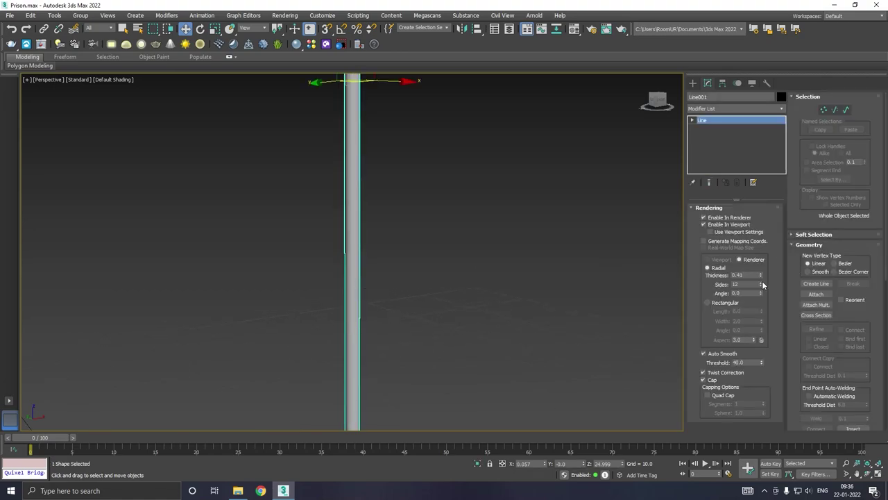
pyautogui.doubleClick(742, 275)
pyautogui.write('0.5')
pyautogui.press('Return')
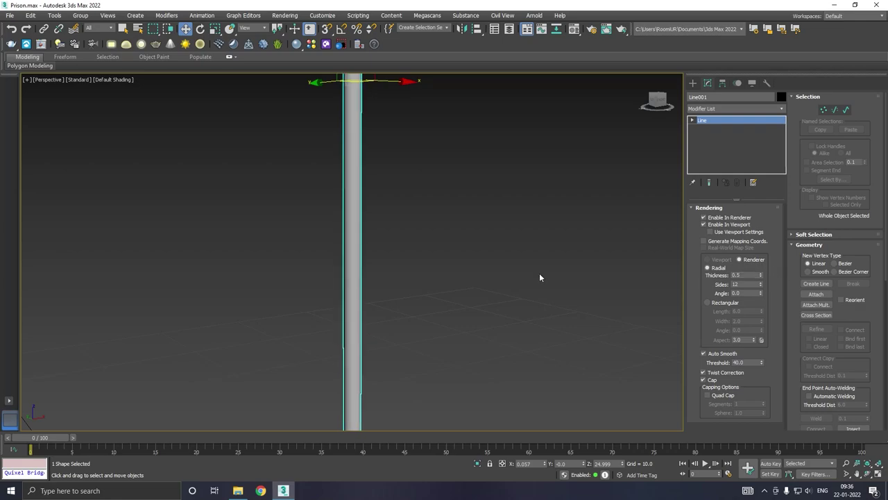
# Step: Shift-drag the pole along X to pull a copy out beside it
pyautogui.scroll(-3, 333, 274)
pyautogui.keyDown('alt'); pyautogui.moveTo(403, 263); pyautogui.dragTo(377, 266, button='middle'); pyautogui.keyUp('alt')
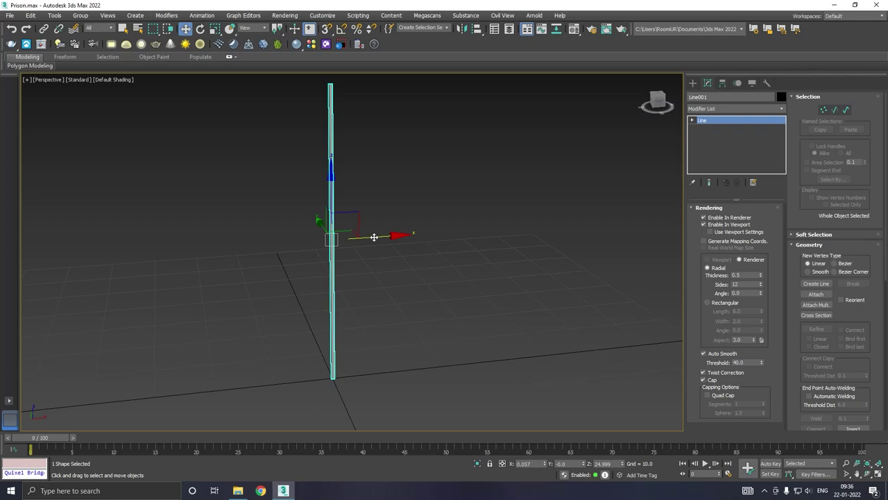
pyautogui.keyDown('shift'); pyautogui.moveTo(374, 237); pyautogui.dragTo(392, 236); pyautogui.keyUp('shift')
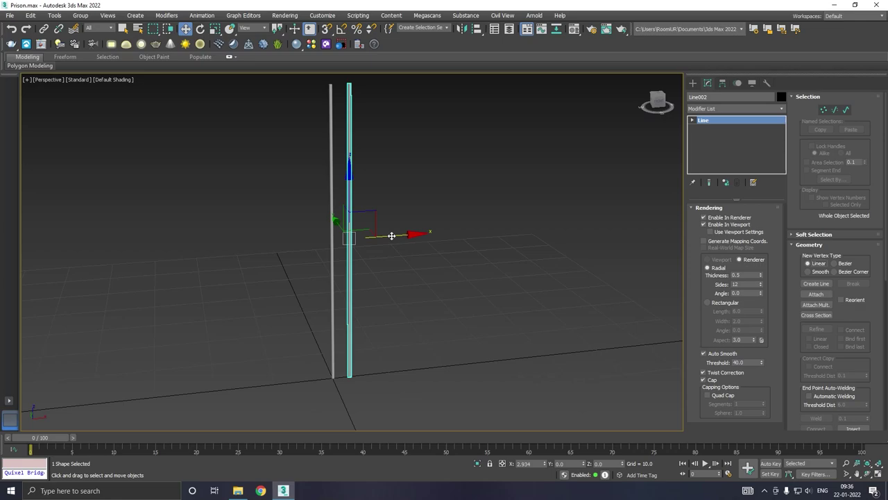
# Step: Cancel the pole copy and set the thickness to 1.0
pyautogui.keyDown('shift'); pyautogui.moveTo(392, 236); pyautogui.dragTo(392, 236); pyautogui.keyUp('shift')
pyautogui.click(483, 285)
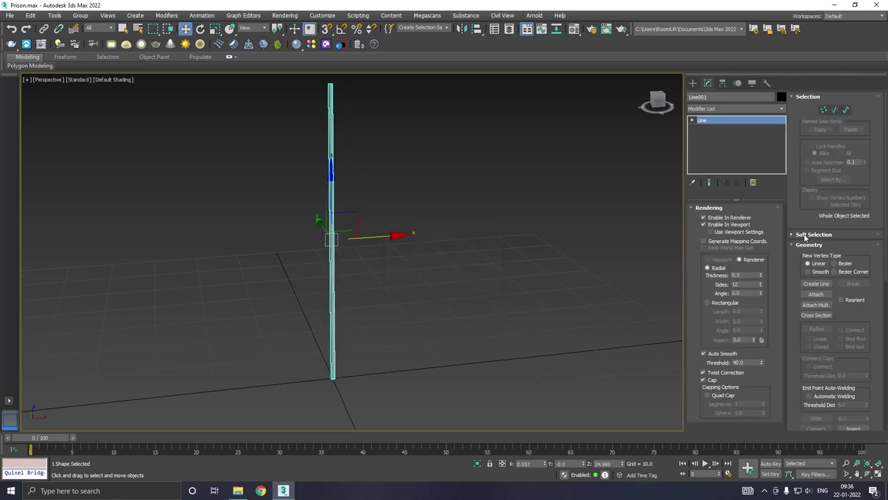
pyautogui.doubleClick(739, 275)
pyautogui.press('Return')
# Step: Change the pole's rendering thickness to 0.8 and check the result
pyautogui.keyDown('alt'); pyautogui.moveTo(531, 286); pyautogui.dragTo(544, 284, button='middle'); pyautogui.keyUp('alt')
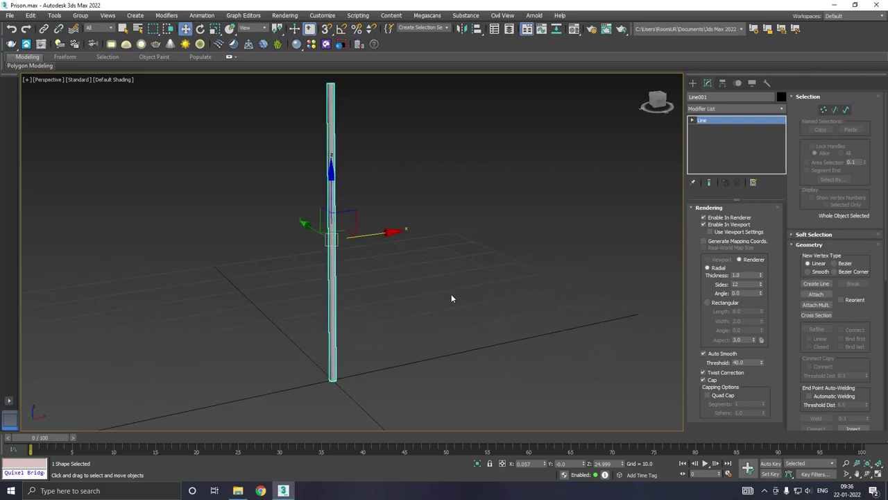
pyautogui.click(451, 297)
pyautogui.moveTo(451, 297)
pyautogui.keyDown('alt'); pyautogui.mouseDown(button='middle')
pyautogui.moveTo(483, 293)
pyautogui.moveTo(400, 313)
pyautogui.mouseUp(button='middle'); pyautogui.keyUp('alt')
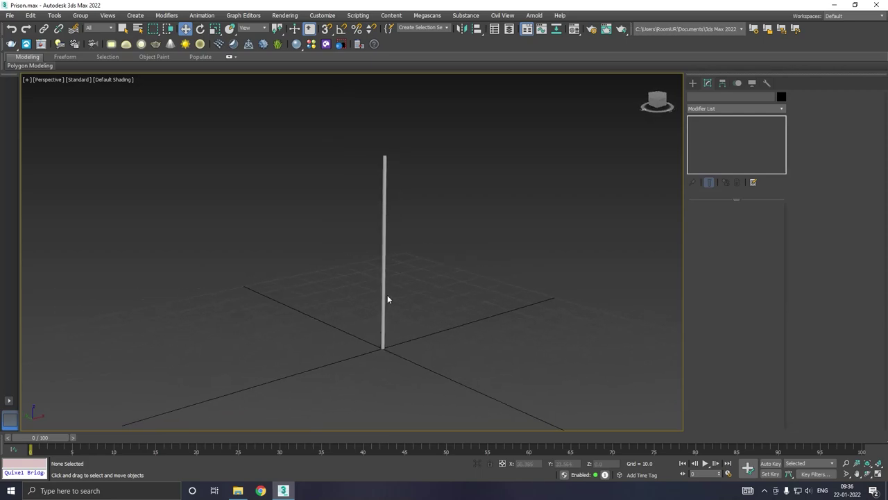
pyautogui.scroll(5, 386, 295)
pyautogui.click(386, 295)
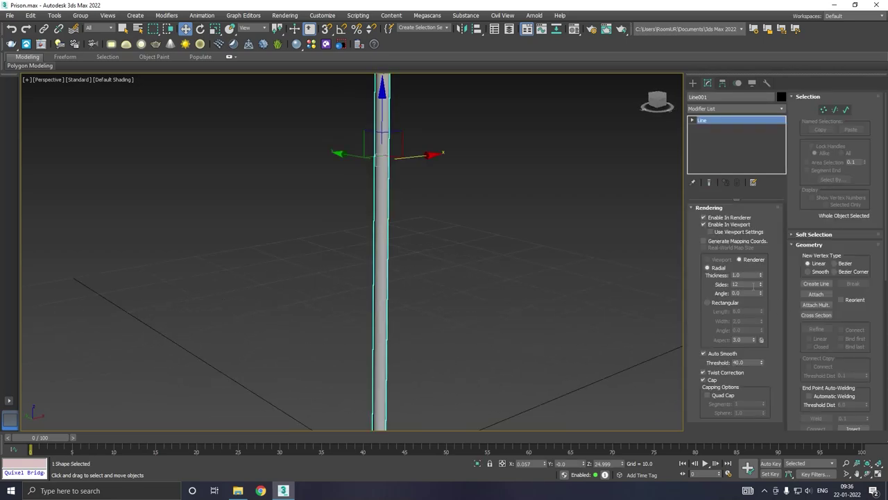
pyautogui.doubleClick(738, 275)
pyautogui.click(530, 292)
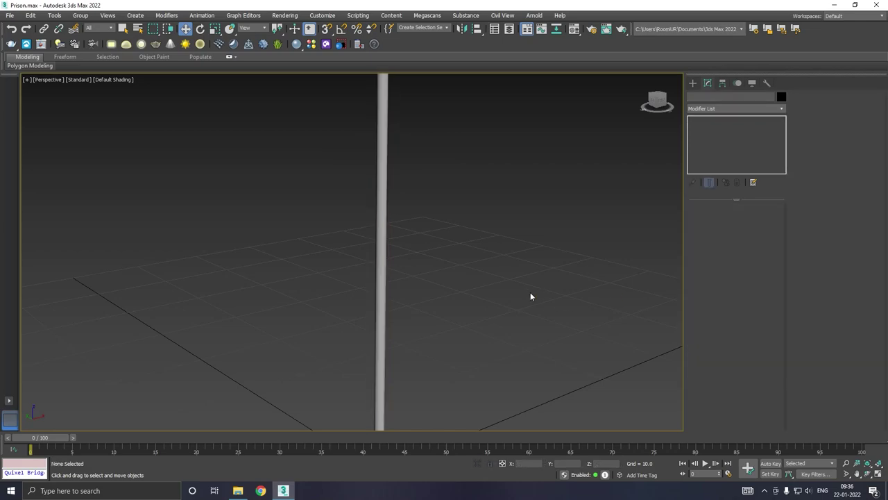
pyautogui.click(383, 302)
# Step: Shift-drag clone the pole along X into five copies, forming six bars
pyautogui.scroll(-4, 323, 294)
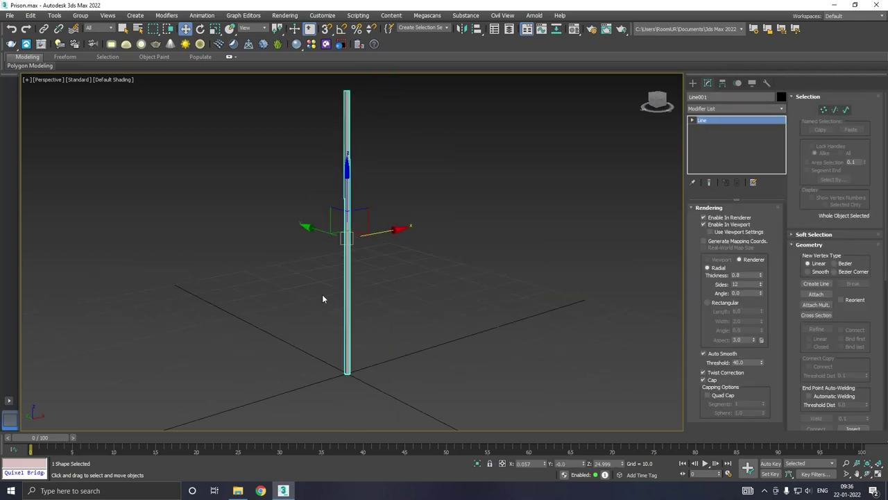
pyautogui.click(401, 290)
pyautogui.moveTo(401, 293)
pyautogui.keyDown('alt'); pyautogui.mouseDown(button='middle')
pyautogui.moveTo(481, 279)
pyautogui.moveTo(343, 298)
pyautogui.mouseUp(button='middle'); pyautogui.keyUp('alt')
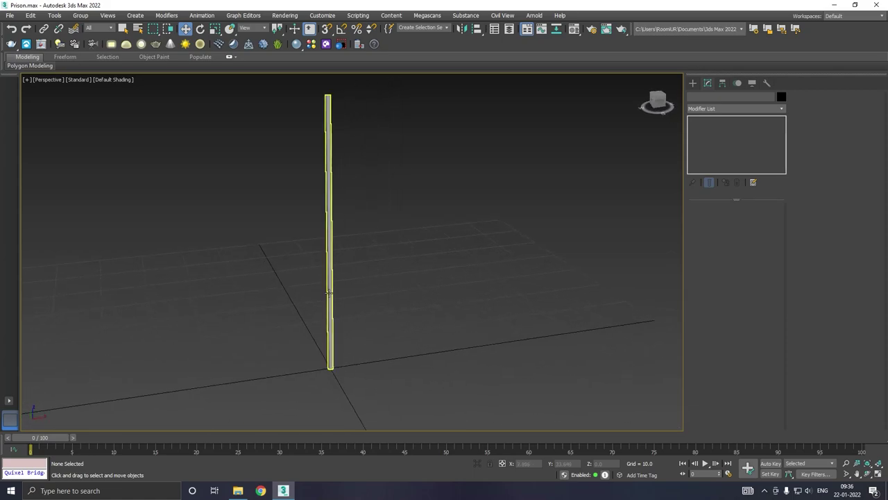
pyautogui.click(331, 293)
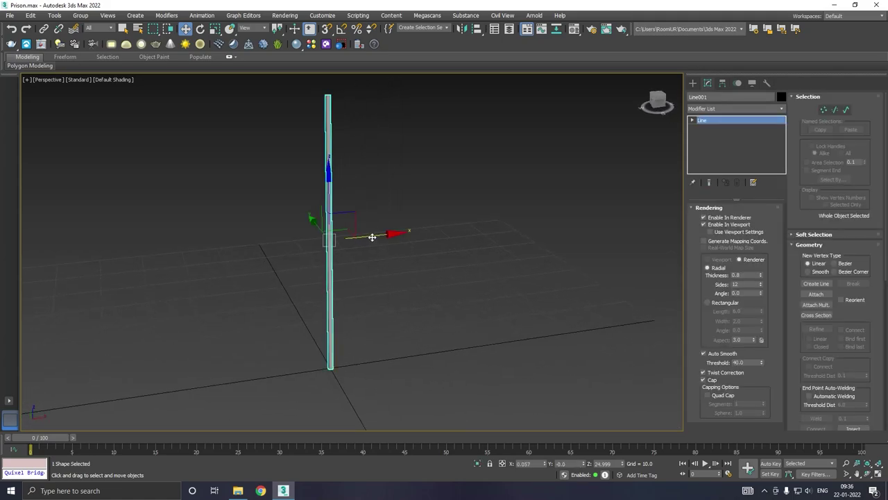
pyautogui.keyDown('shift'); pyautogui.moveTo(372, 237); pyautogui.dragTo(390, 233); pyautogui.keyUp('shift')
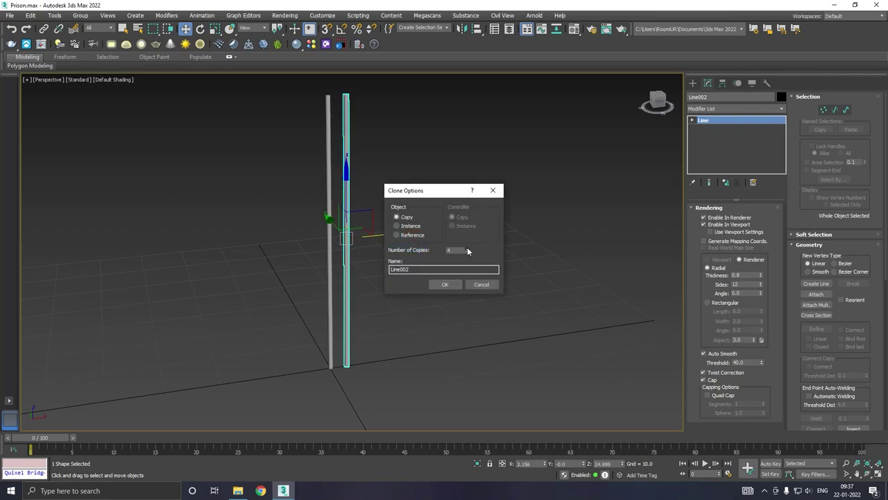
pyautogui.click(450, 286)
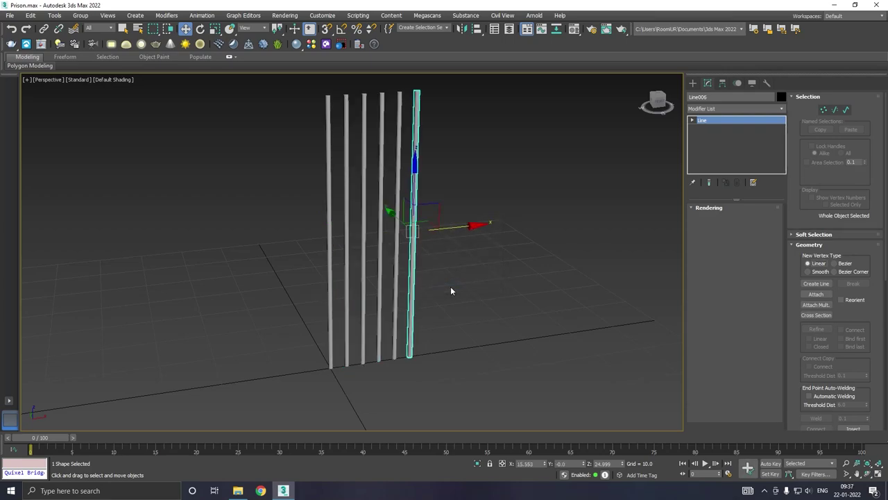
# Step: Switch to the Front view and center the row of bars
pyautogui.moveTo(447, 291)
pyautogui.keyDown('alt'); pyautogui.mouseDown(button='middle')
pyautogui.moveTo(393, 301)
pyautogui.moveTo(457, 291)
pyautogui.mouseUp(button='middle'); pyautogui.keyUp('alt')
pyautogui.click(458, 291)
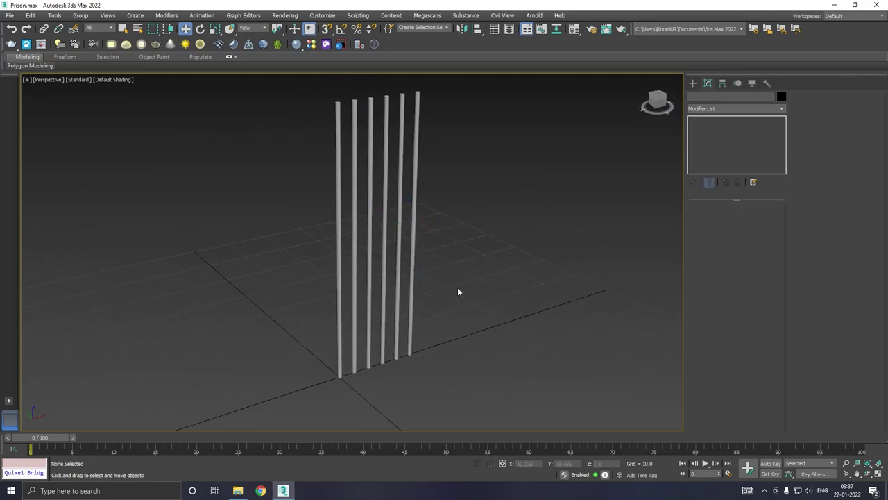
pyautogui.press('f')
pyautogui.moveTo(347, 263); pyautogui.dragTo(268, 271, button='middle')
pyautogui.scroll(-2, 267, 271)
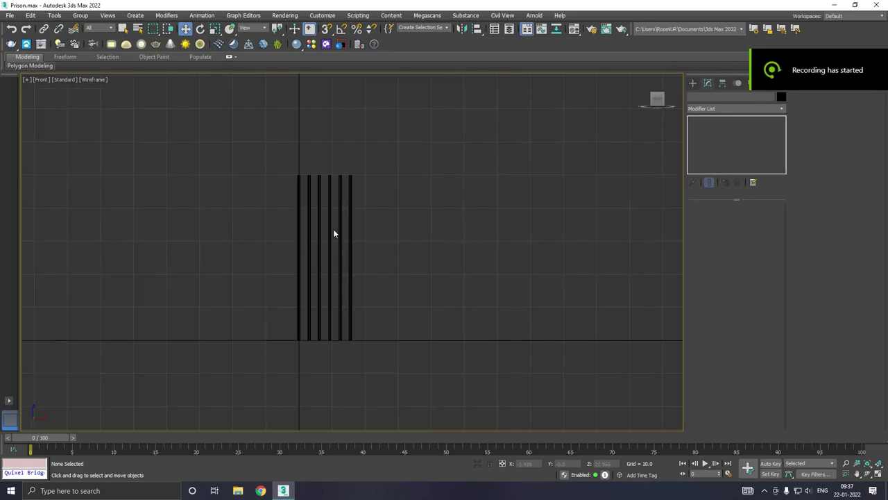
# Step: Draw Line007 up from the bars' bottom left, across the top, and down the right
pyautogui.click(693, 83)
pyautogui.click(704, 97)
pyautogui.click(709, 157)
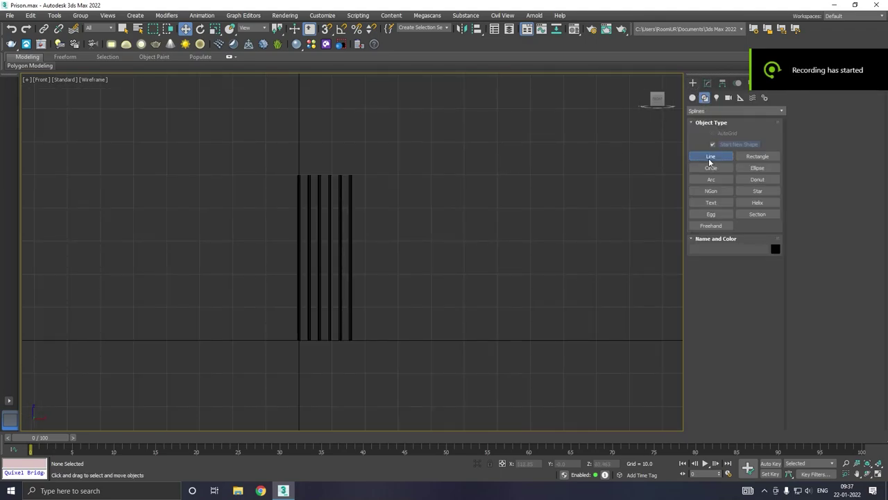
pyautogui.click(299, 340)
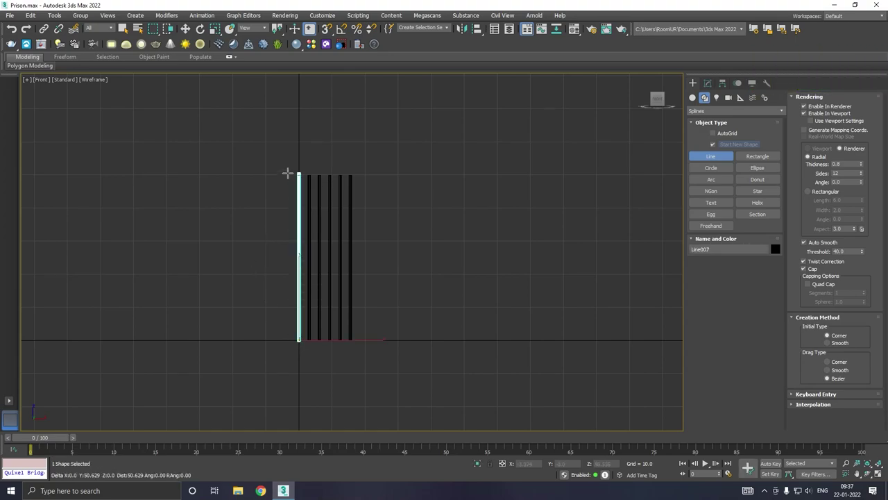
pyautogui.click(299, 174)
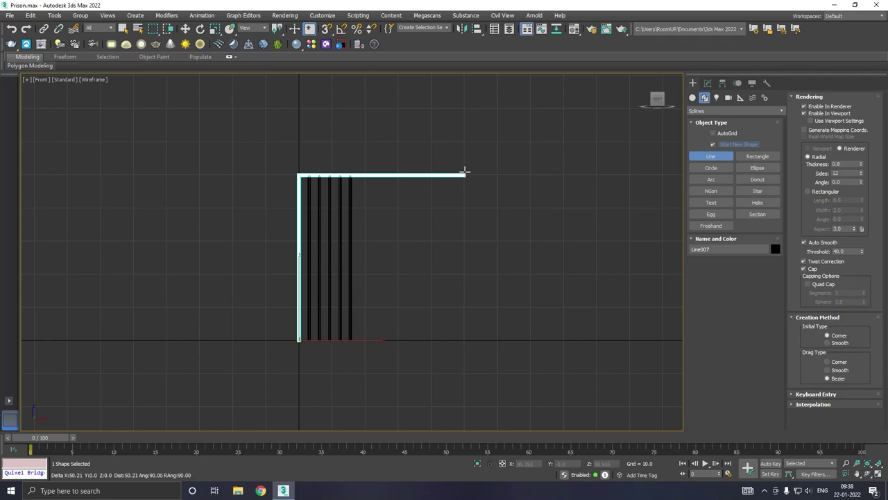
pyautogui.click(465, 173)
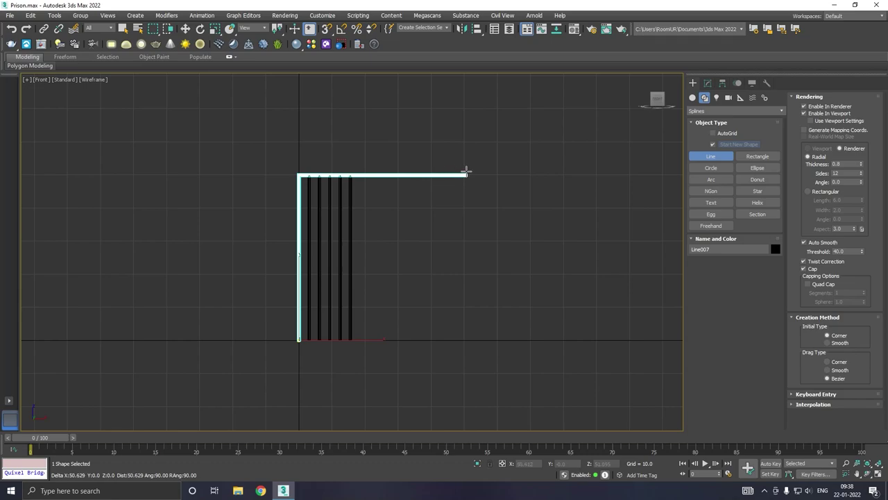
pyautogui.click(465, 340)
pyautogui.rightClick(507, 288)
pyautogui.rightClick(493, 270)
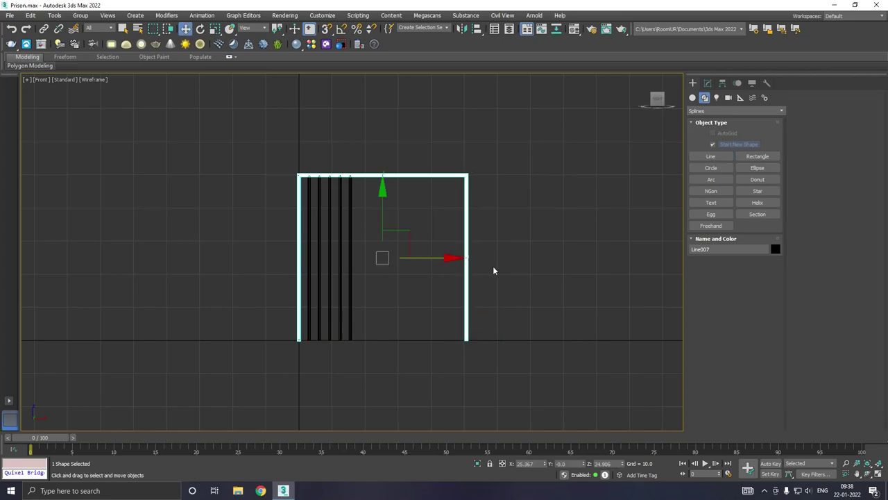
pyautogui.click(708, 83)
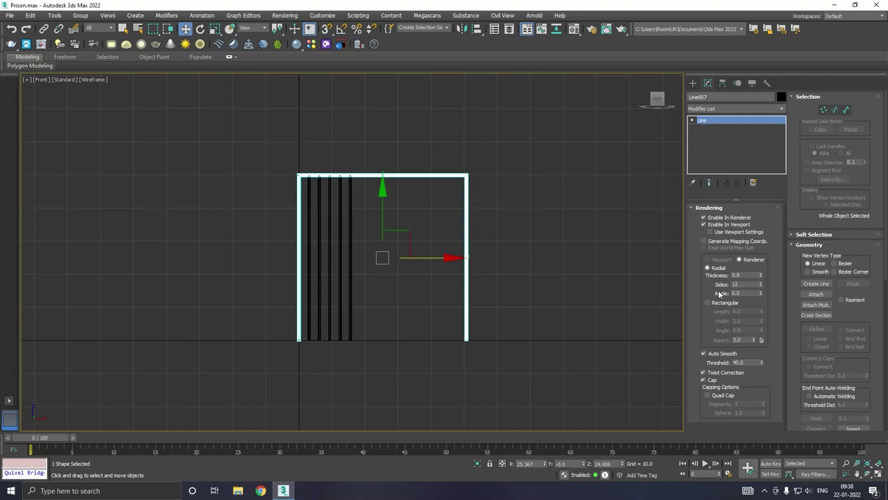
# Step: Give the frame a rectangular cross-section and assign it the default grey material
pyautogui.click(707, 302)
pyautogui.press('p')
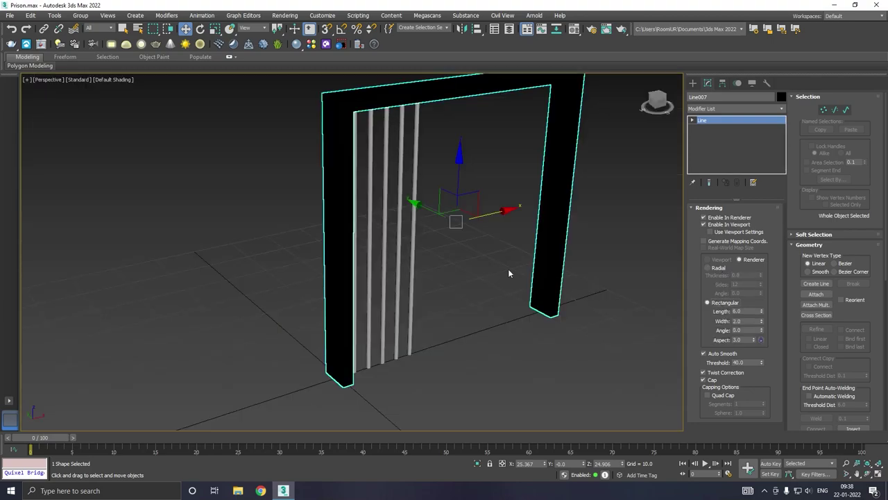
pyautogui.press('m')
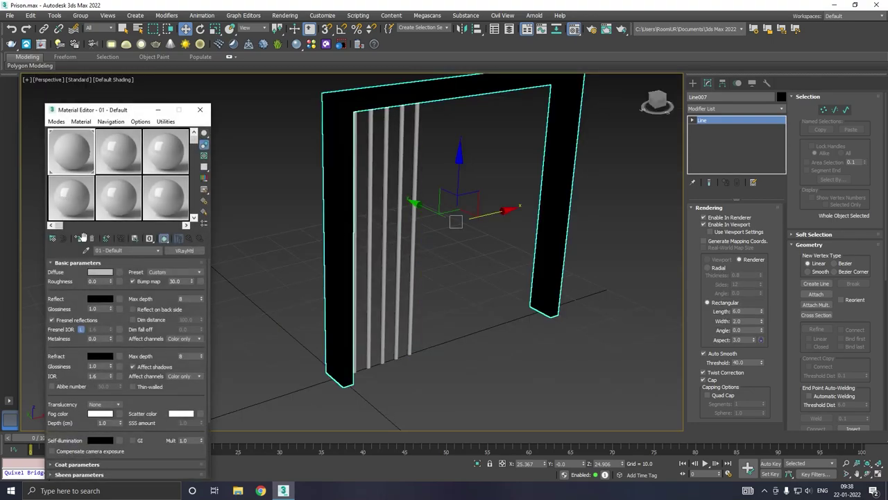
pyautogui.click(82, 238)
pyautogui.press('m')
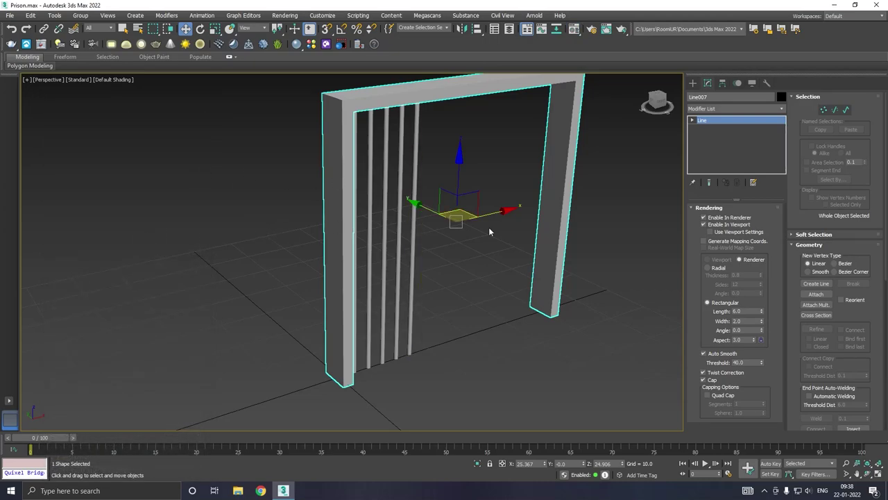
# Step: Shrink the frame's rectangular profile width and length, bringing length toward 0.788
pyautogui.moveTo(762, 322); pyautogui.dragTo(768, 348)
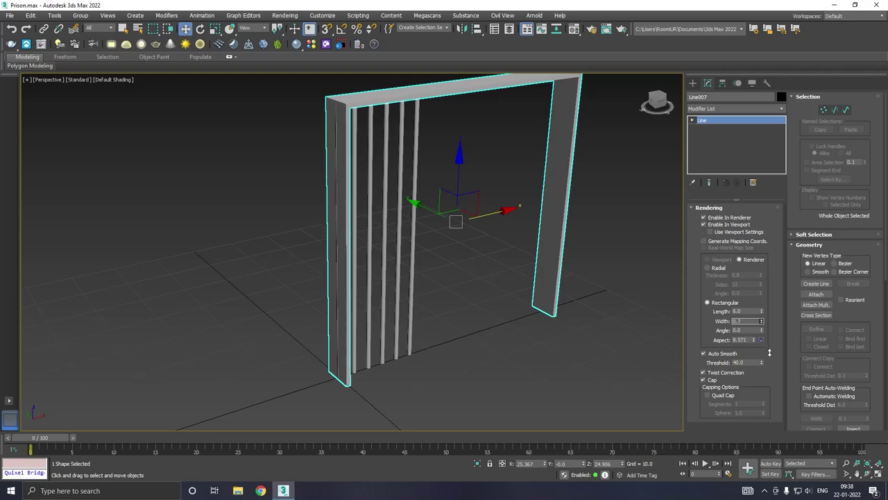
pyautogui.moveTo(762, 311); pyautogui.dragTo(771, 344)
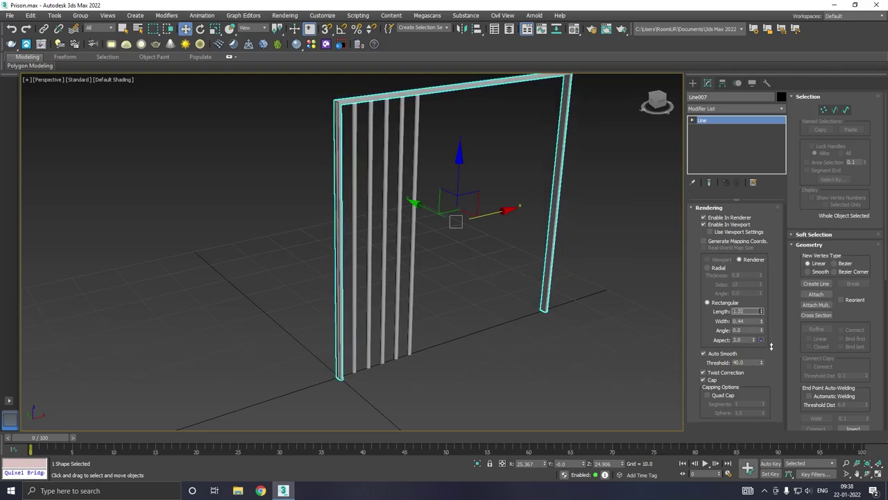
pyautogui.moveTo(771, 344); pyautogui.dragTo(771, 348)
pyautogui.moveTo(618, 313)
pyautogui.keyDown('alt'); pyautogui.mouseDown(button='middle')
pyautogui.moveTo(592, 311)
pyautogui.moveTo(606, 298)
pyautogui.moveTo(489, 303)
pyautogui.mouseUp(button='middle'); pyautogui.keyUp('alt')
pyautogui.click(606, 297)
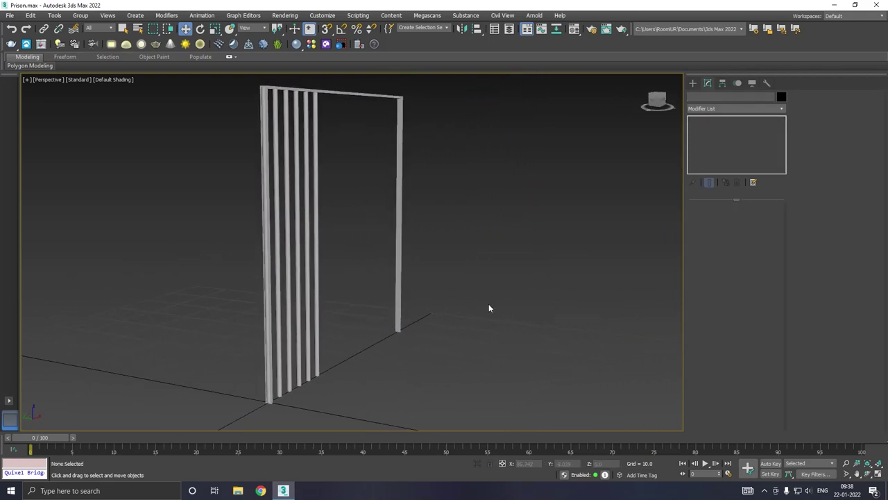
# Step: Narrow the frame profile's width to 0.21 and view the frame almost head-on
pyautogui.scroll(5, 398, 300)
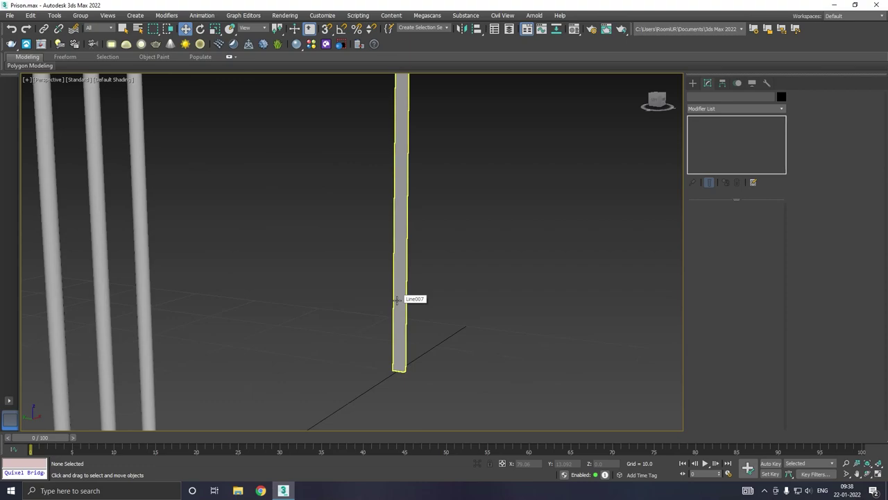
pyautogui.click(397, 299)
pyautogui.moveTo(397, 299)
pyautogui.keyDown('alt'); pyautogui.mouseDown(button='middle')
pyautogui.moveTo(410, 301)
pyautogui.moveTo(381, 308)
pyautogui.mouseUp(button='middle'); pyautogui.keyUp('alt')
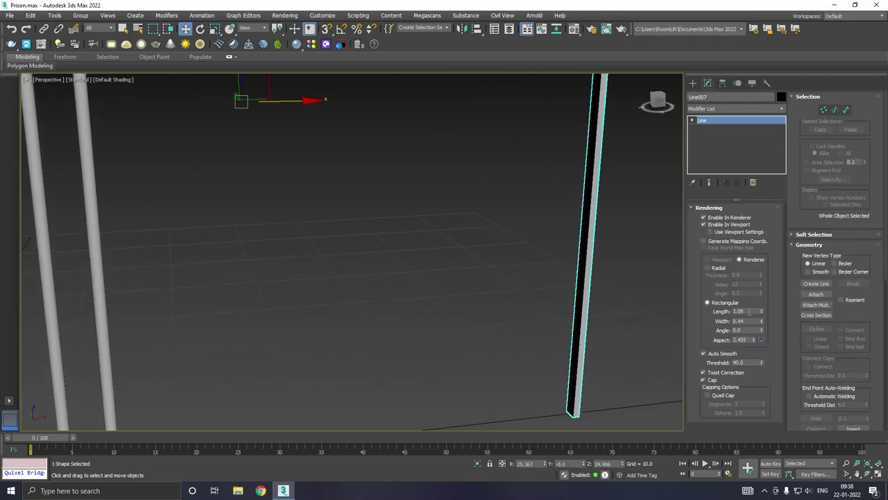
pyautogui.moveTo(763, 324); pyautogui.dragTo(761, 333)
pyautogui.scroll(-3, 480, 281)
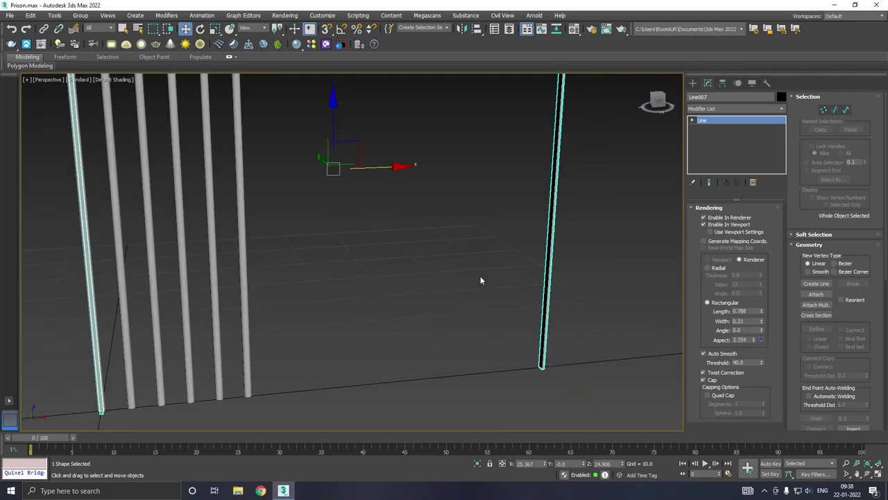
pyautogui.scroll(-2, 480, 280)
pyautogui.scroll(-2, 518, 284)
pyautogui.scroll(-2, 419, 290)
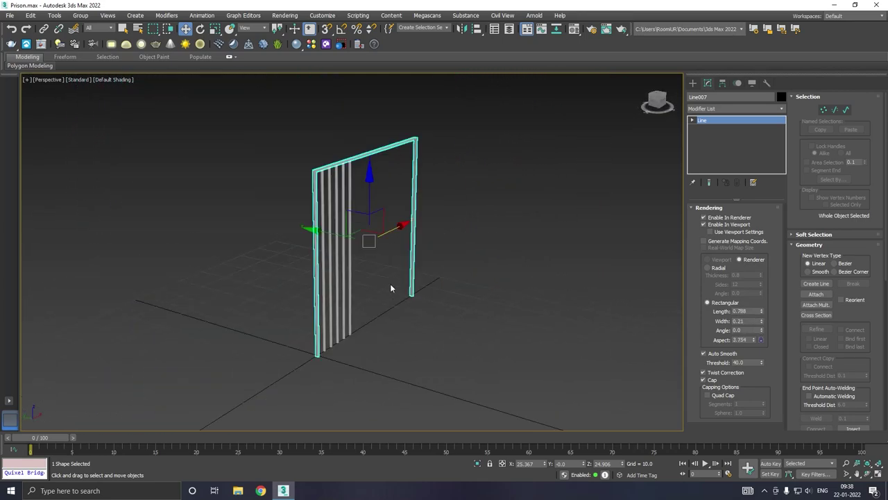
pyautogui.moveTo(390, 283)
pyautogui.keyDown('alt'); pyautogui.mouseDown(button='middle')
pyautogui.moveTo(407, 279)
pyautogui.moveTo(374, 284)
pyautogui.mouseUp(button='middle'); pyautogui.keyUp('alt')
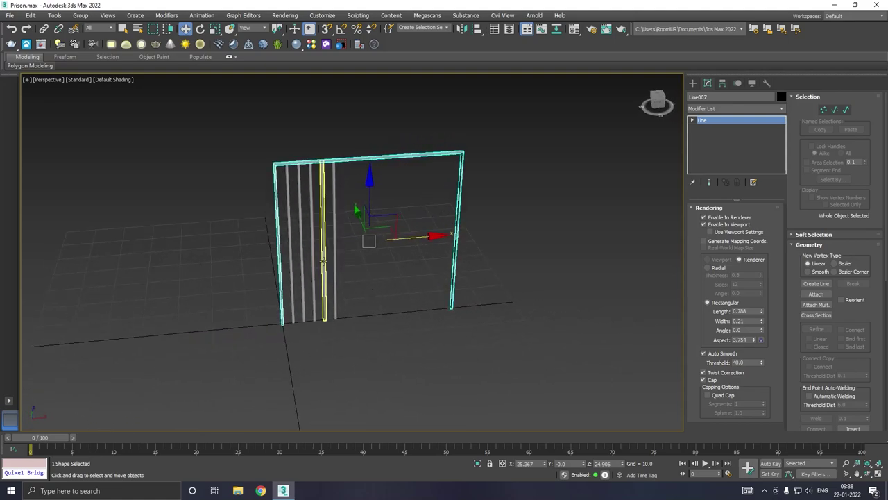
pyautogui.scroll(2, 323, 260)
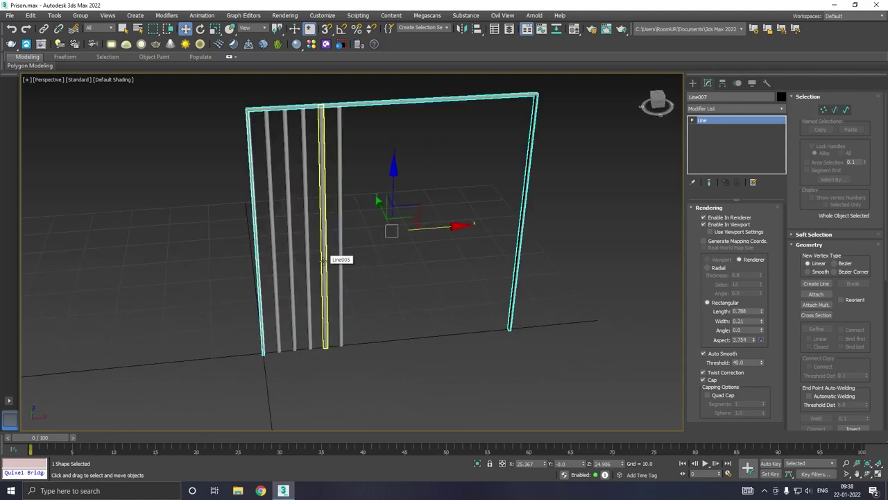
# Step: Draw an upside-down U door frame beside the bars from floor to floor, added to the existing frame shape
pyautogui.press('f')
pyautogui.click(411, 279)
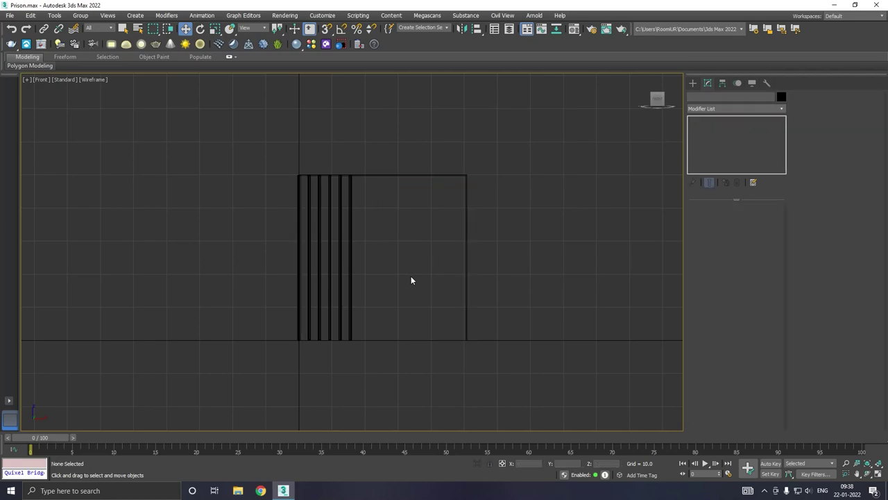
pyautogui.scroll(2, 425, 269)
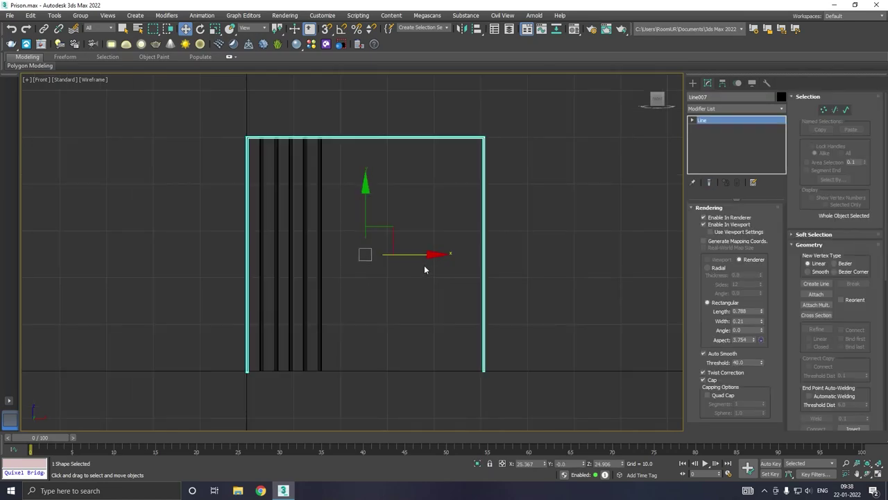
pyautogui.click(693, 83)
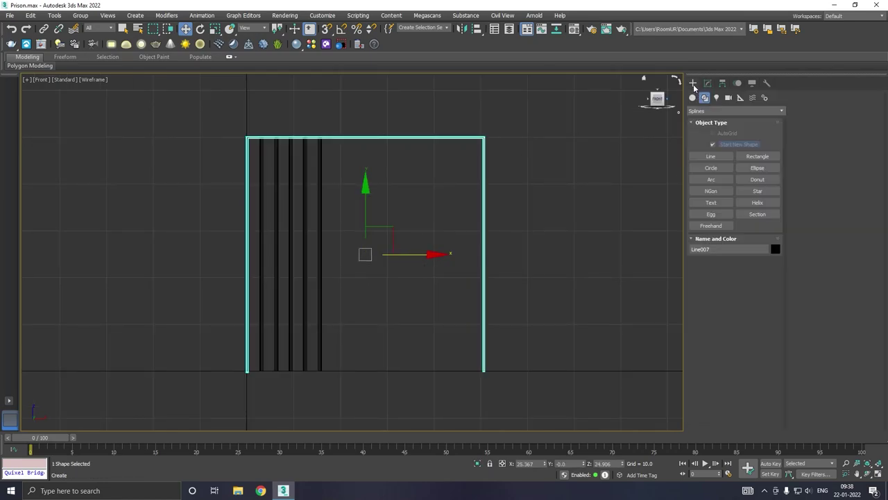
pyautogui.click(713, 145)
pyautogui.click(711, 156)
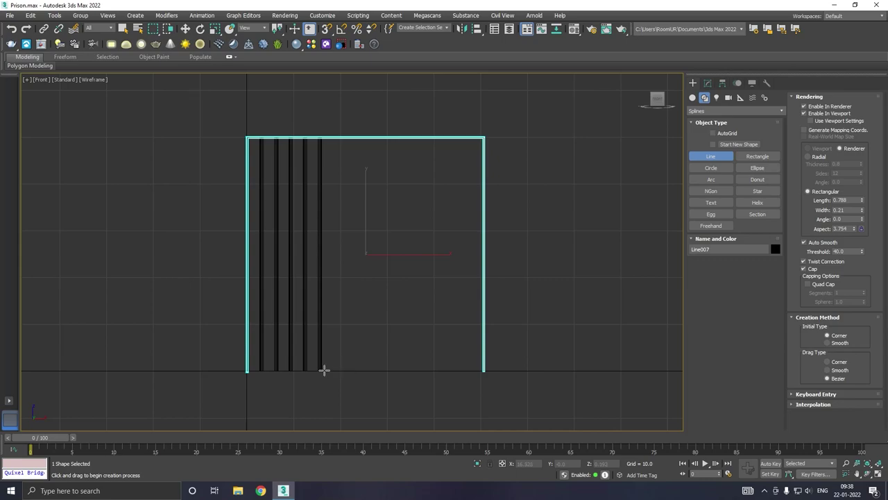
pyautogui.click(323, 369)
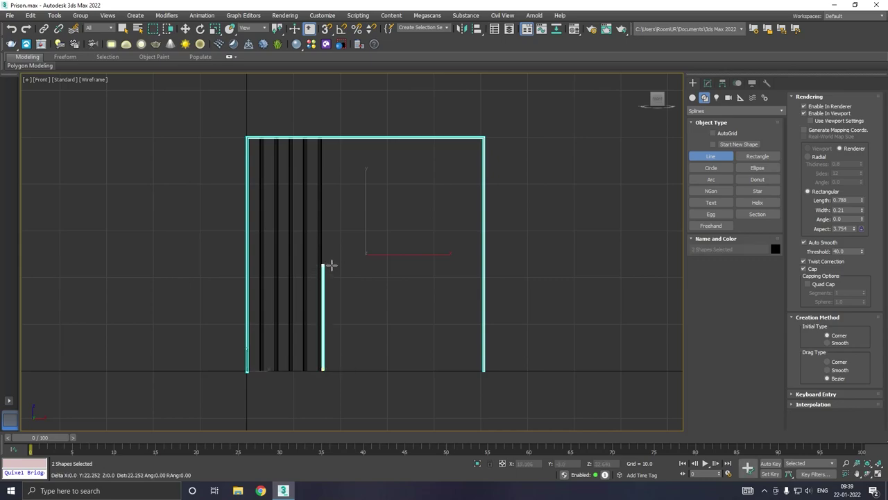
pyautogui.click(326, 206)
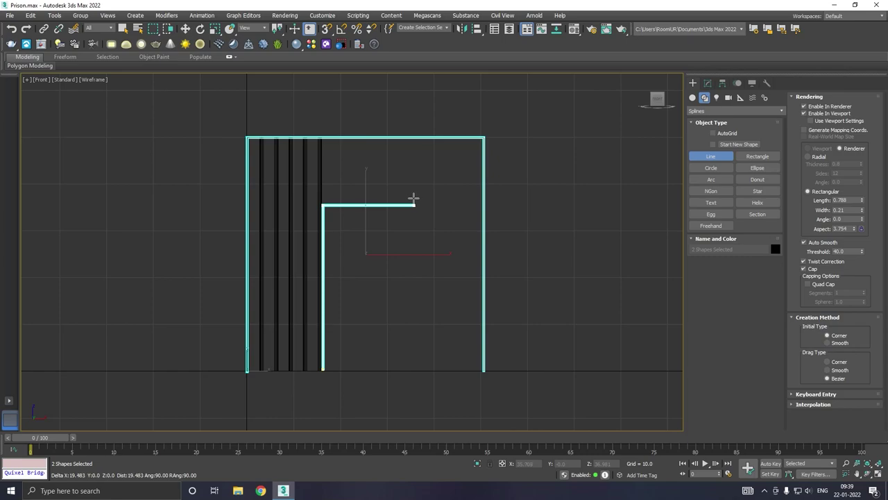
pyautogui.click(414, 202)
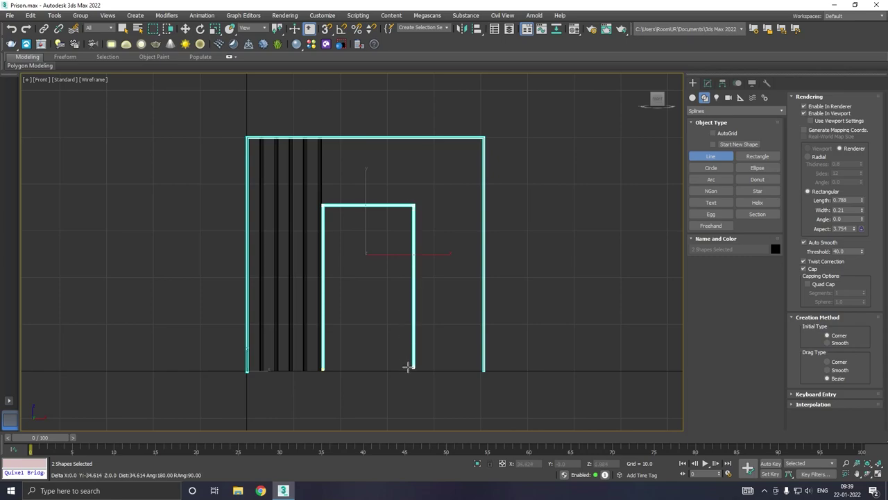
pyautogui.click(409, 369)
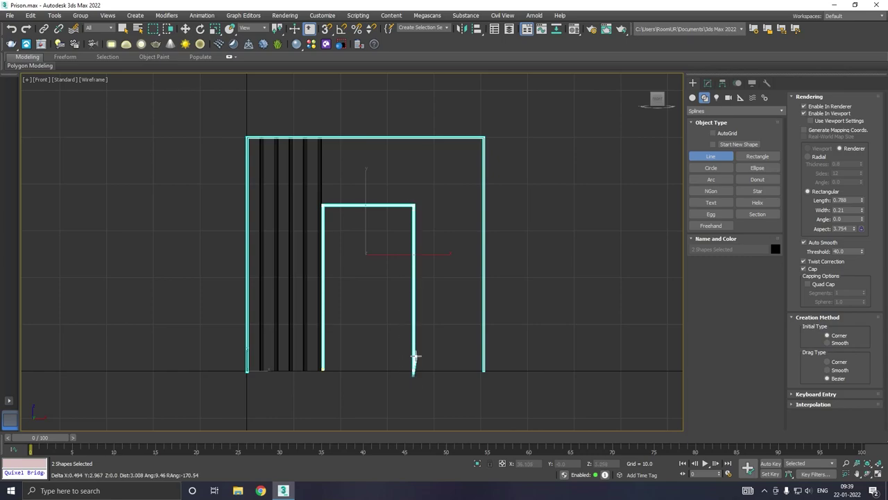
pyautogui.rightClick(414, 360)
pyautogui.rightClick(430, 329)
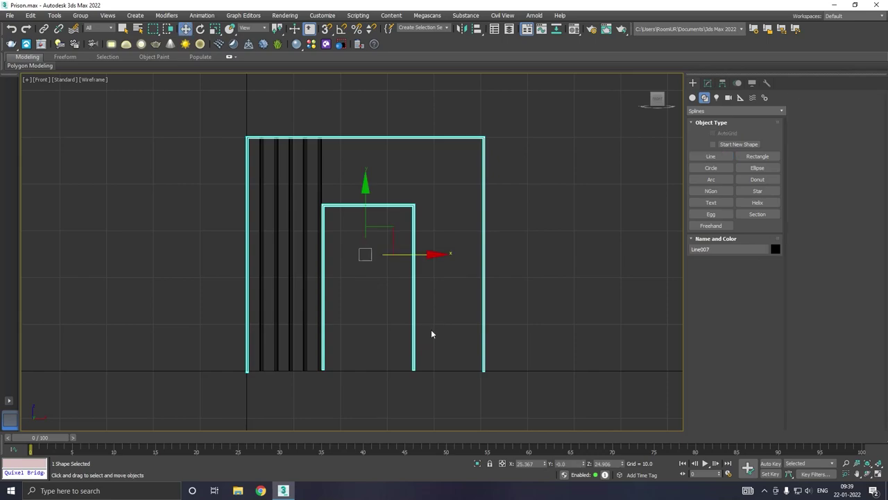
# Step: In the perspective view, select the frame shape Line007 containing the door frame
pyautogui.press('p')
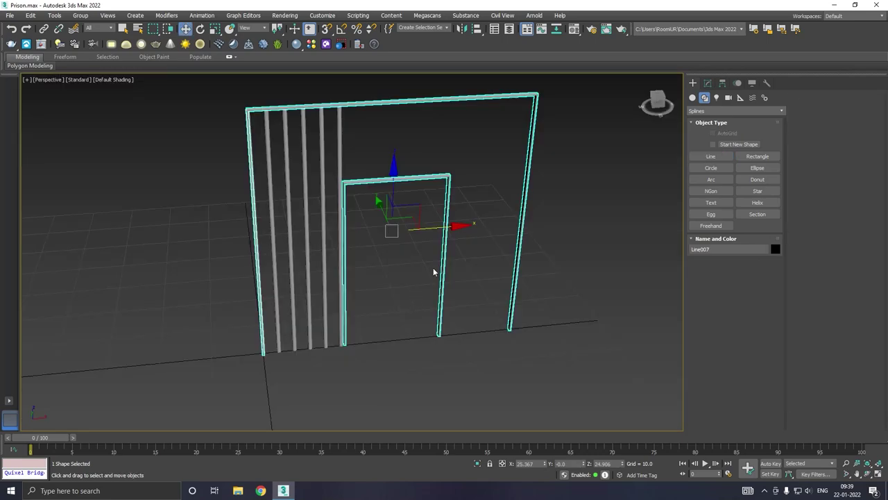
pyautogui.moveTo(404, 266)
pyautogui.keyDown('alt'); pyautogui.mouseDown(button='middle')
pyautogui.moveTo(407, 242)
pyautogui.moveTo(384, 259)
pyautogui.moveTo(431, 208)
pyautogui.moveTo(412, 201)
pyautogui.moveTo(385, 224)
pyautogui.moveTo(416, 208)
pyautogui.moveTo(449, 213)
pyautogui.moveTo(399, 211)
pyautogui.mouseUp(button='middle'); pyautogui.keyUp('alt')
pyautogui.scroll(5, 407, 242)
pyautogui.scroll(-5, 396, 208)
pyautogui.keyDown('alt'); pyautogui.moveTo(446, 270); pyautogui.dragTo(446, 244, button='middle'); pyautogui.keyUp('alt')
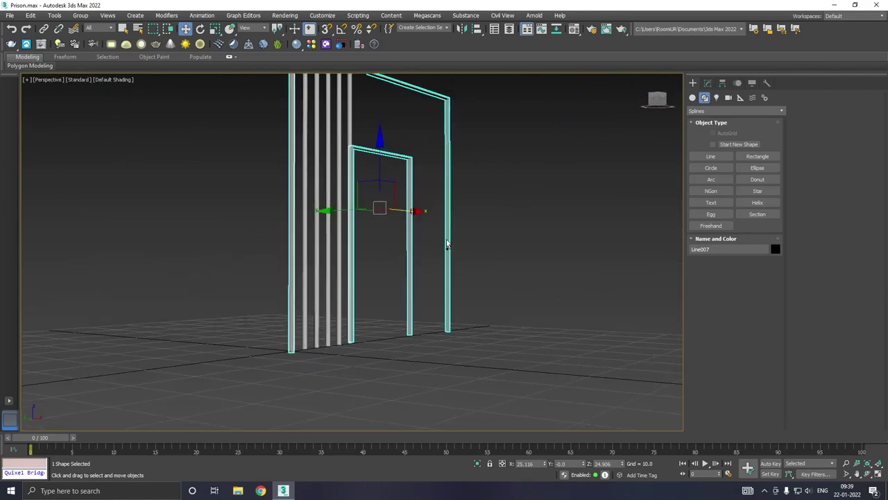
pyautogui.click(502, 258)
pyautogui.moveTo(499, 265)
pyautogui.keyDown('alt'); pyautogui.mouseDown(button='middle')
pyautogui.moveTo(480, 283)
pyautogui.moveTo(427, 293)
pyautogui.moveTo(401, 297)
pyautogui.moveTo(389, 284)
pyautogui.mouseUp(button='middle'); pyautogui.keyUp('alt')
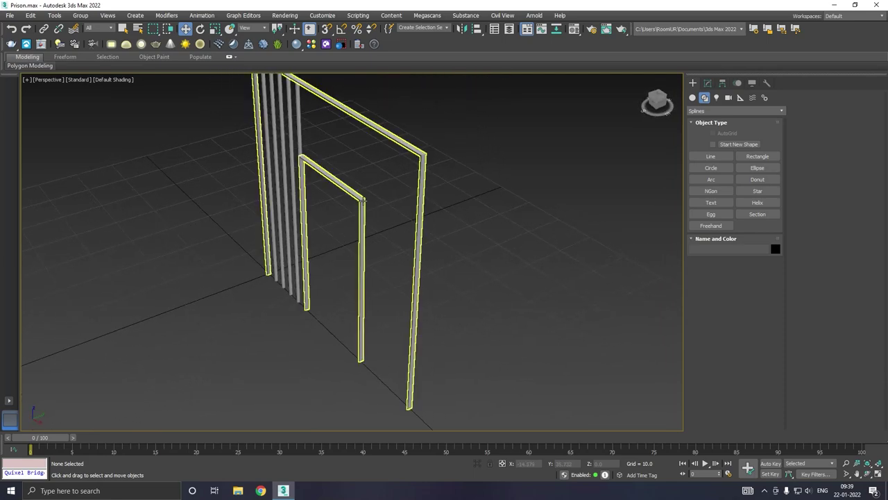
pyautogui.click(364, 203)
pyautogui.press('z')
# Step: Set the frame's rectangular rendering profile to length 1.048 and width 0.41
pyautogui.click(708, 83)
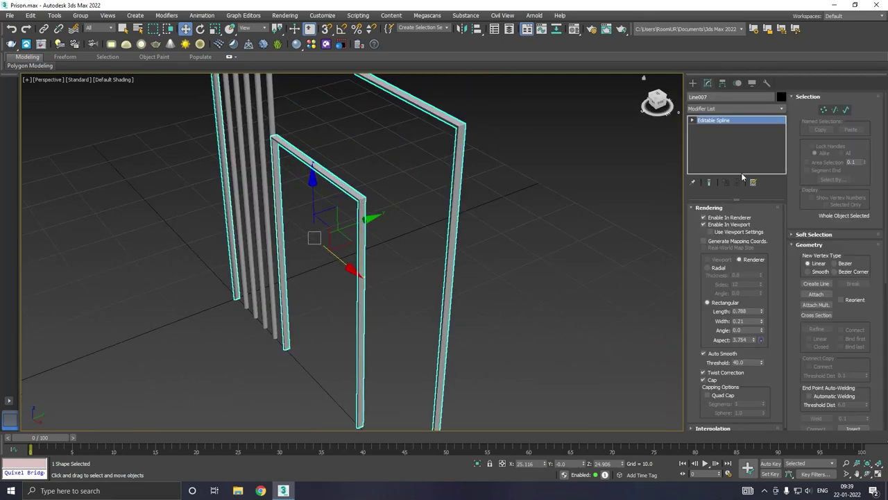
pyautogui.moveTo(761, 305)
pyautogui.mouseDown()
pyautogui.moveTo(761, 297)
pyautogui.moveTo(763, 312)
pyautogui.mouseUp()
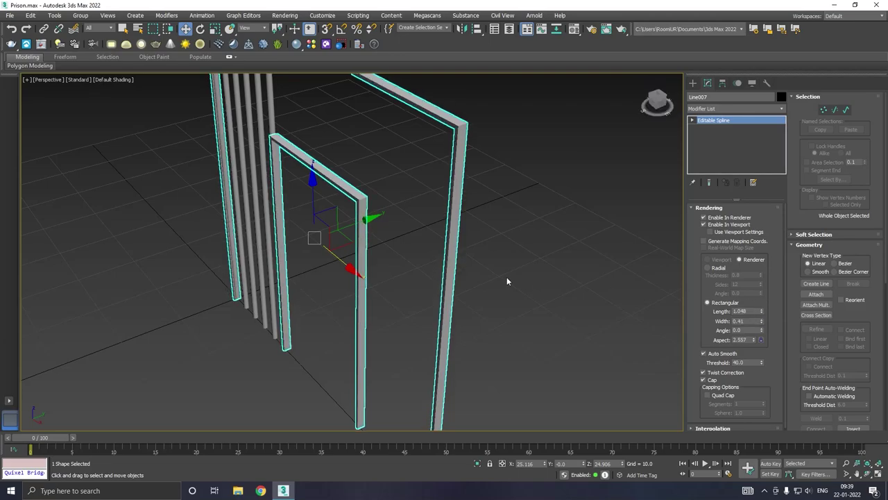
pyautogui.scroll(-3, 506, 276)
pyautogui.moveTo(504, 276)
pyautogui.keyDown('alt'); pyautogui.mouseDown(button='middle')
pyautogui.moveTo(593, 263)
pyautogui.moveTo(506, 273)
pyautogui.mouseUp(button='middle'); pyautogui.keyUp('alt')
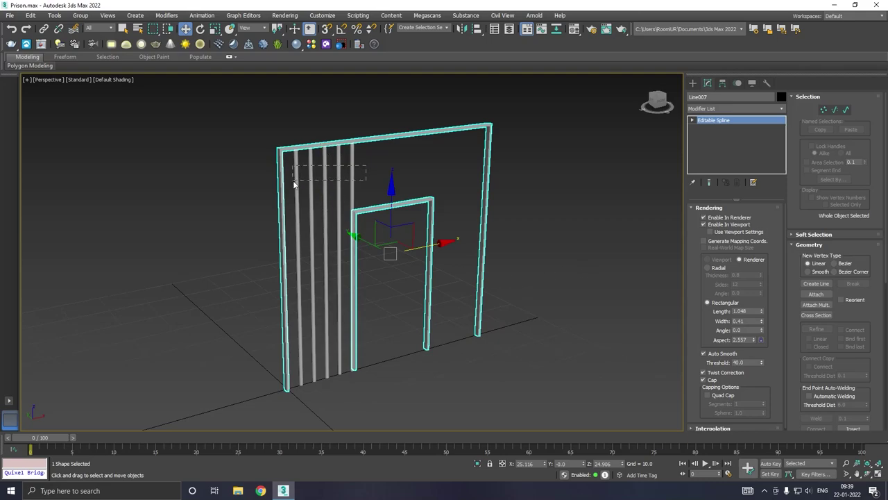
# Step: Copy the five vertical bars across to the right side of the wall frame
pyautogui.moveTo(293, 183); pyautogui.dragTo(293, 183)
pyautogui.keyDown('alt'); pyautogui.moveTo(353, 192); pyautogui.dragTo(362, 238, button='middle'); pyautogui.keyUp('alt')
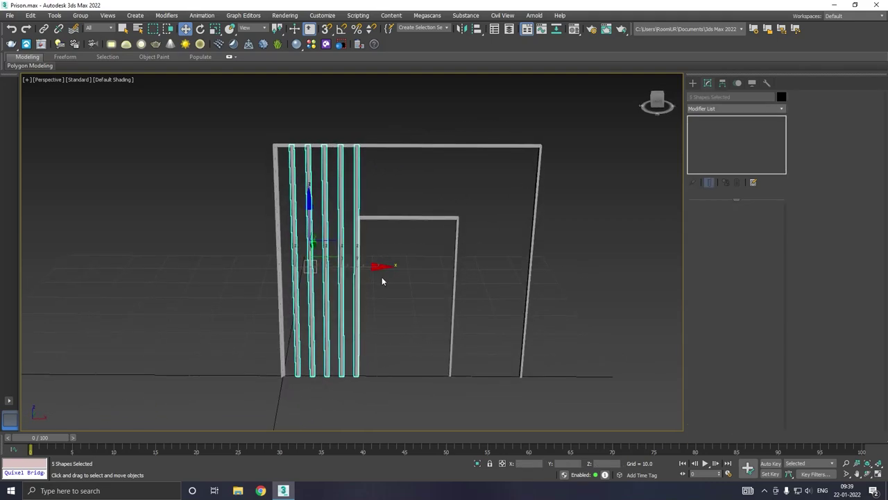
pyautogui.moveTo(371, 267); pyautogui.dragTo(366, 266)
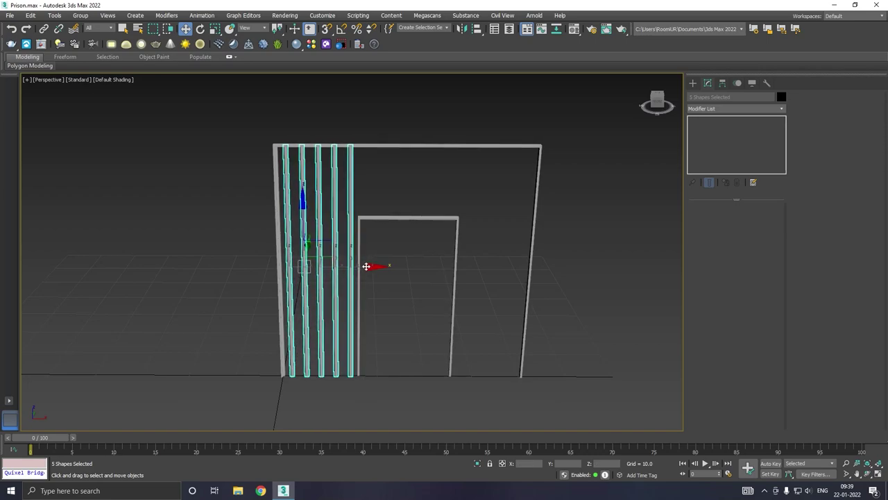
pyautogui.keyDown('shift'); pyautogui.moveTo(365, 266); pyautogui.dragTo(538, 259); pyautogui.keyUp('shift')
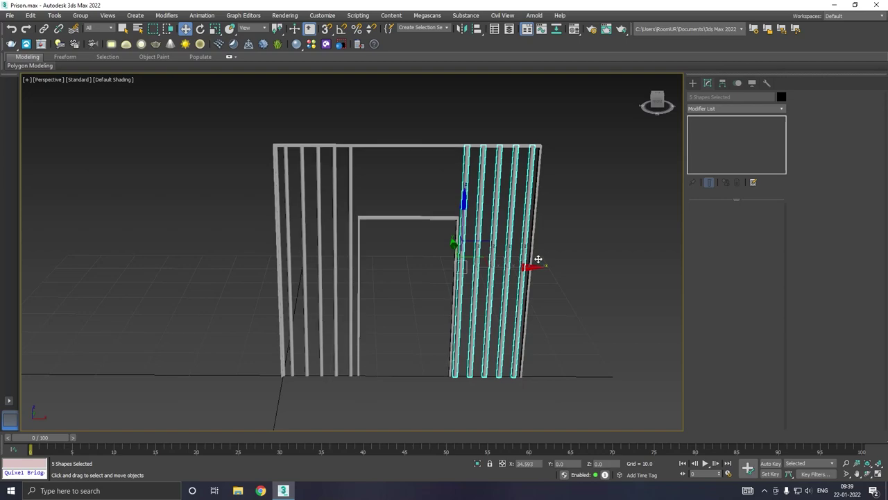
pyautogui.click(450, 286)
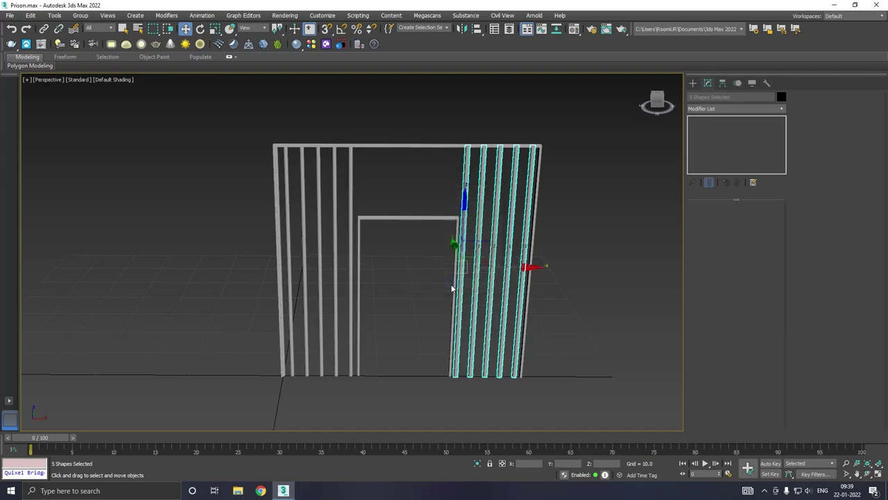
pyautogui.keyDown('alt'); pyautogui.moveTo(412, 279); pyautogui.dragTo(426, 270, button='middle'); pyautogui.keyUp('alt')
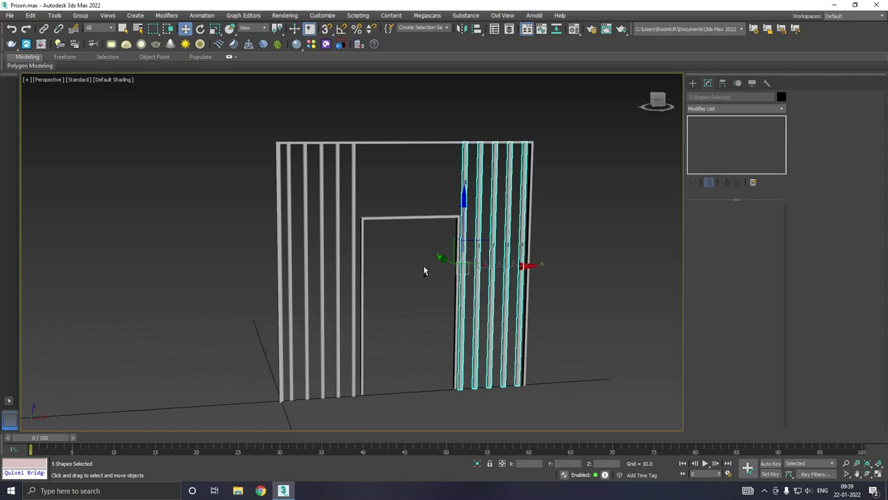
# Step: Make single bar copies, including Line017, at the left side of the door opening
pyautogui.press('f')
pyautogui.click(382, 184)
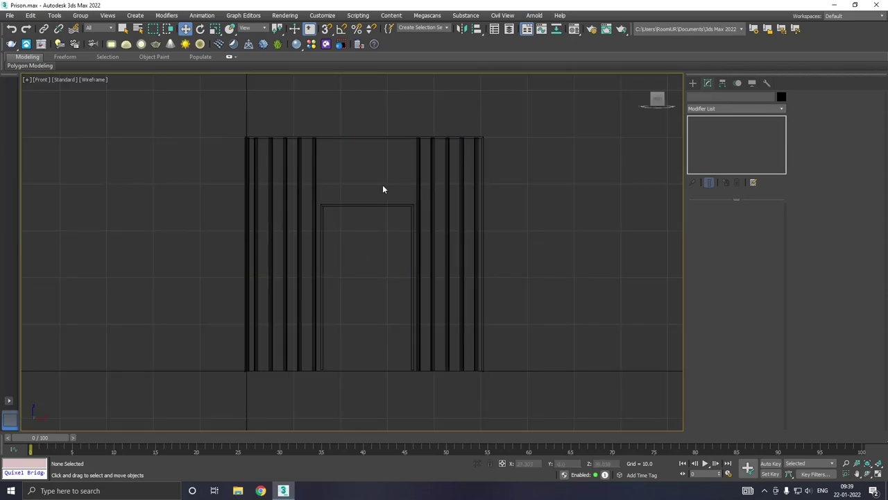
pyautogui.click(417, 212)
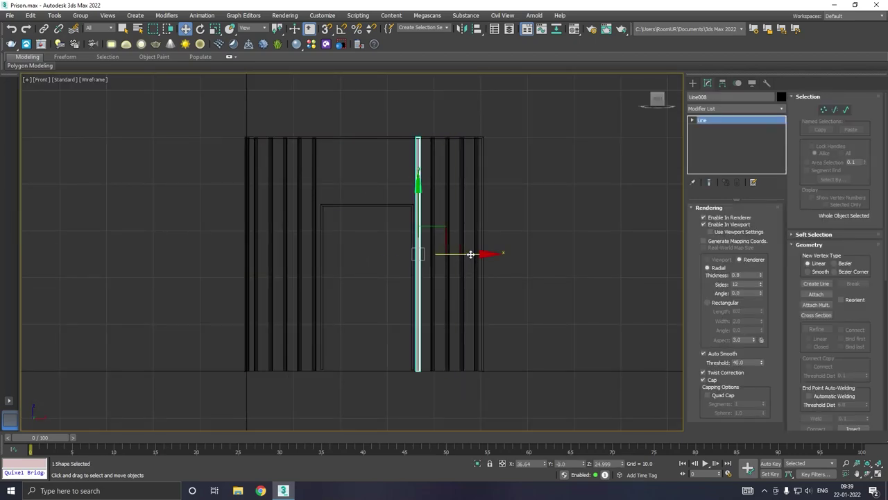
pyautogui.keyDown('shift'); pyautogui.moveTo(470, 254); pyautogui.dragTo(453, 250); pyautogui.keyUp('shift')
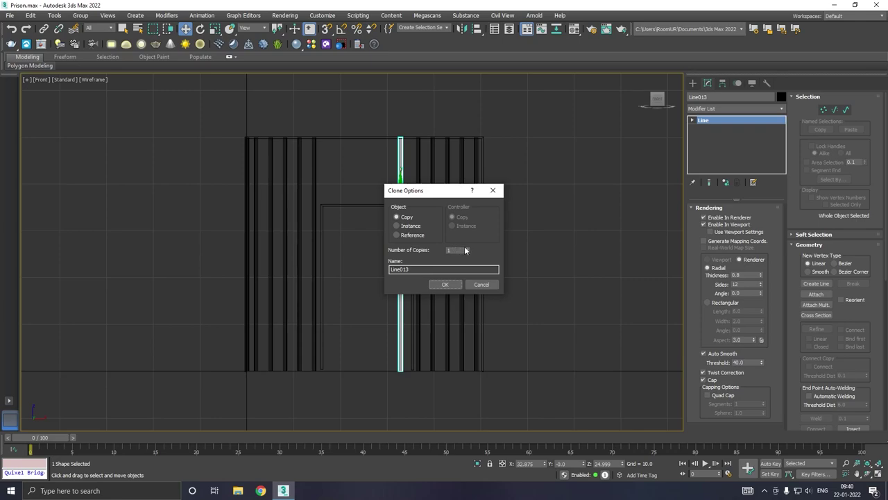
pyautogui.click(447, 283)
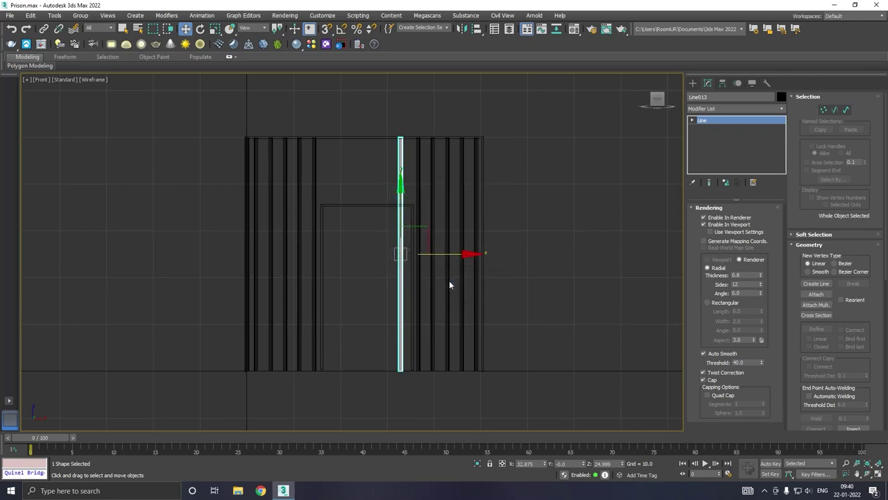
pyautogui.keyDown('shift'); pyautogui.moveTo(384, 251); pyautogui.dragTo(367, 252); pyautogui.keyUp('shift')
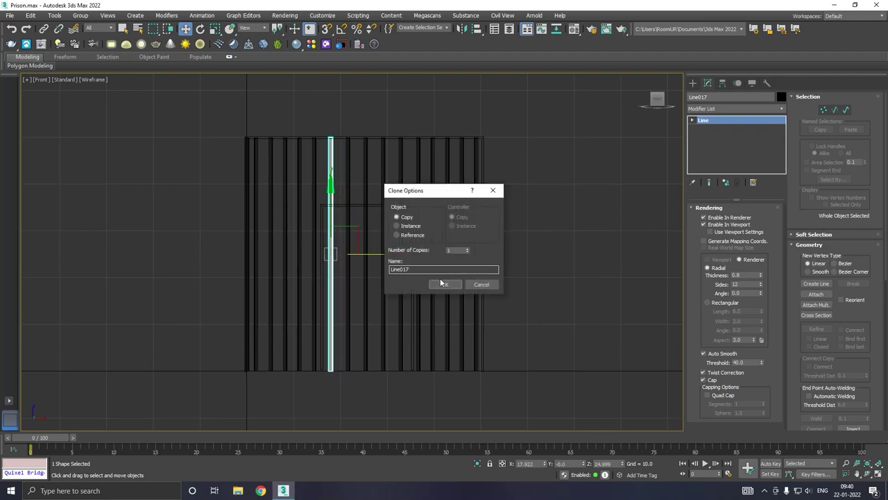
pyautogui.click(446, 283)
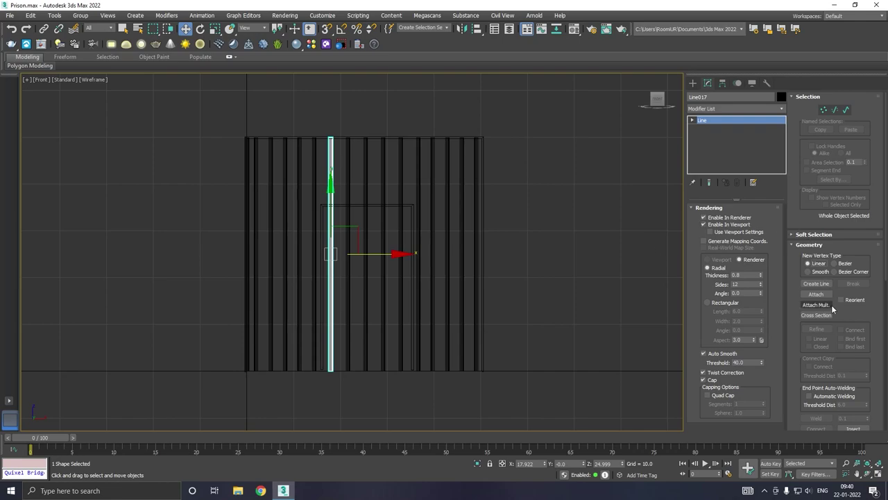
# Step: Attach the four other bars above the door into one shape
pyautogui.click(816, 294)
pyautogui.click(349, 265)
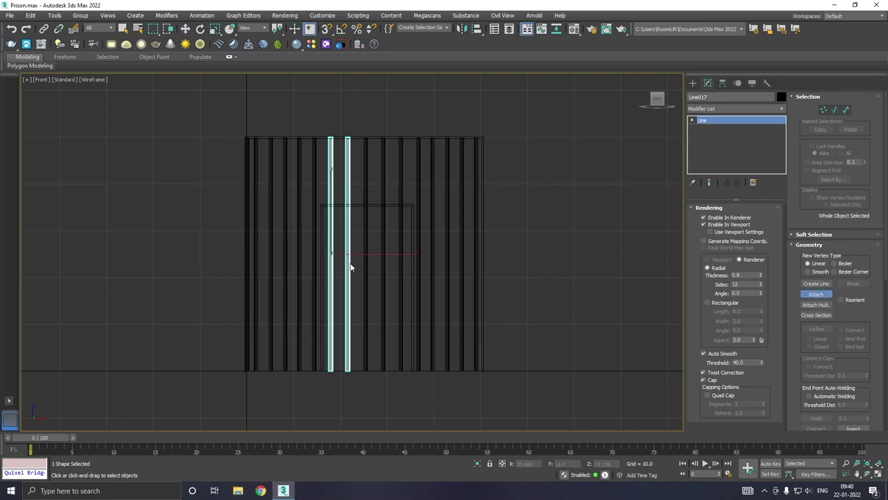
pyautogui.click(366, 271)
pyautogui.click(382, 277)
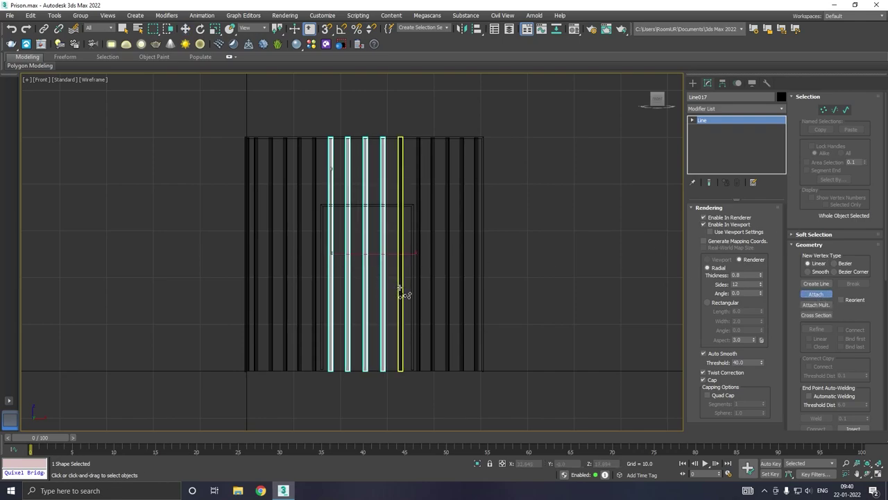
pyautogui.click(400, 290)
pyautogui.rightClick(427, 266)
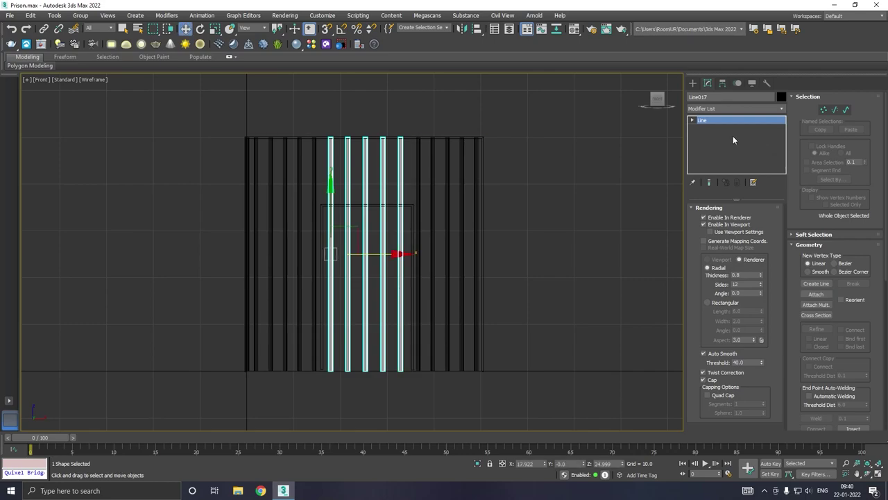
# Step: Move the five bars' bottom vertices up to end at the door frame's top
pyautogui.press('1')
pyautogui.moveTo(277, 317); pyautogui.dragTo(488, 421)
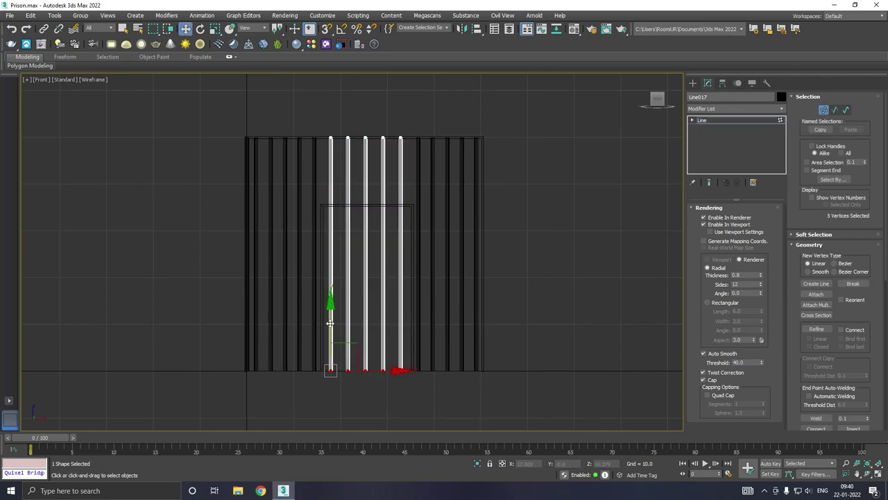
pyautogui.moveTo(330, 323); pyautogui.dragTo(332, 170)
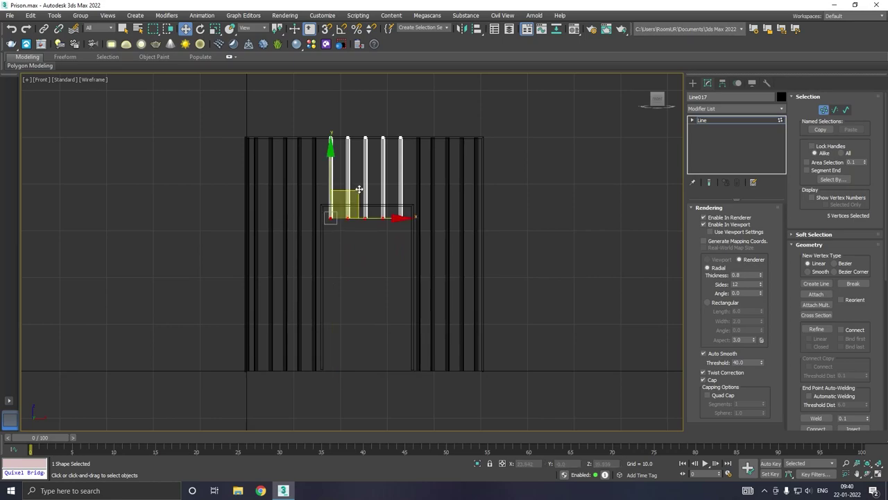
pyautogui.scroll(2, 359, 188)
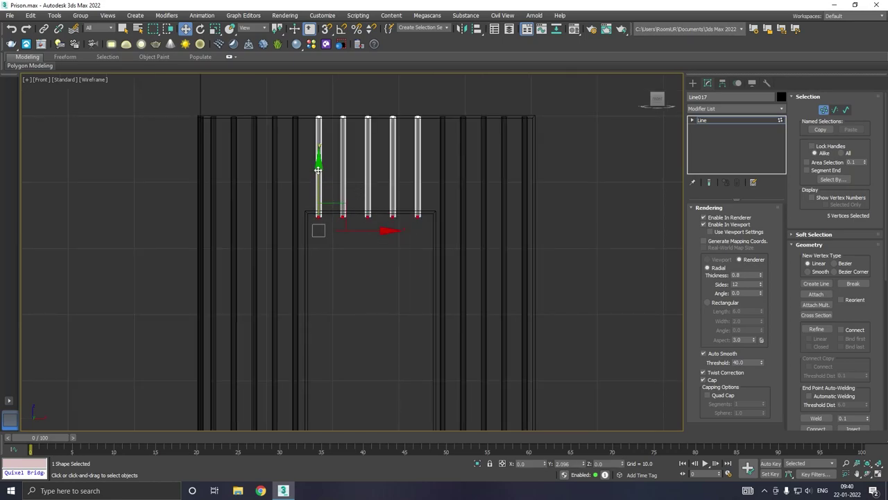
pyautogui.moveTo(319, 185); pyautogui.dragTo(318, 166)
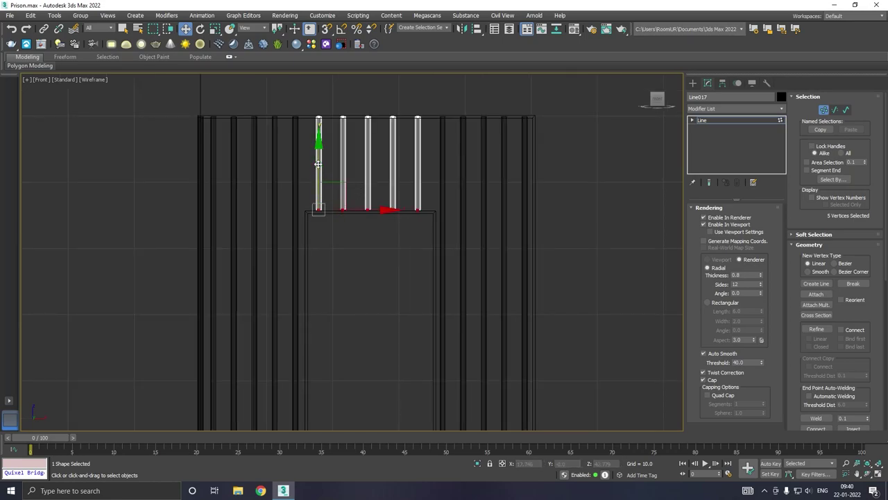
pyautogui.press('p')
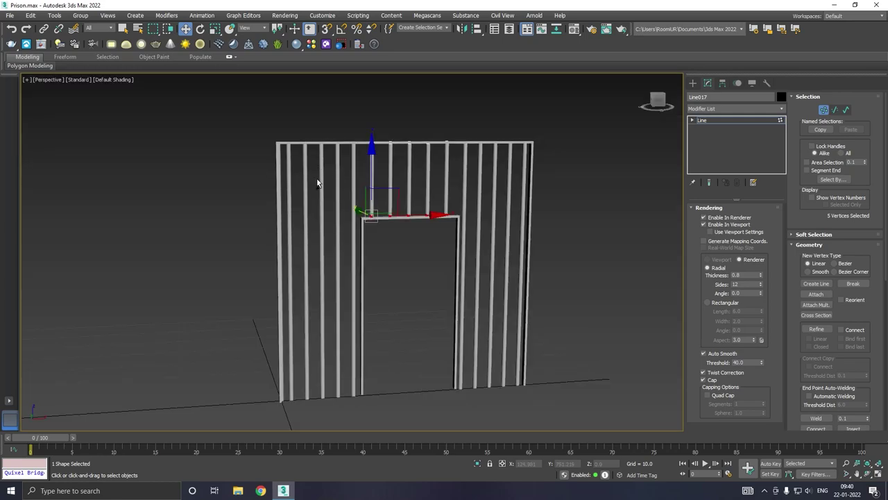
pyautogui.moveTo(317, 181)
pyautogui.keyDown('alt'); pyautogui.mouseDown(button='middle')
pyautogui.moveTo(340, 197)
pyautogui.moveTo(295, 200)
pyautogui.moveTo(280, 191)
pyautogui.mouseUp(button='middle'); pyautogui.keyUp('alt')
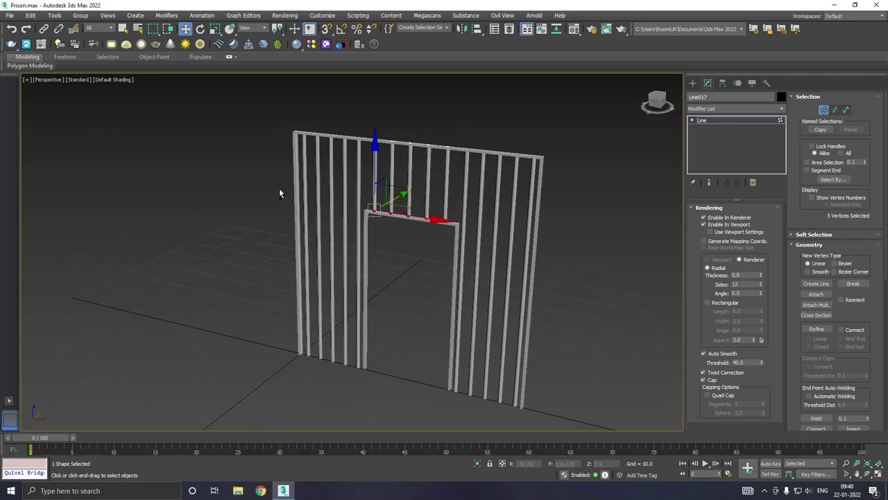
pyautogui.click(729, 120)
pyautogui.moveTo(481, 174)
pyautogui.keyDown('alt'); pyautogui.mouseDown(button='middle')
pyautogui.moveTo(526, 174)
pyautogui.moveTo(438, 198)
pyautogui.mouseUp(button='middle'); pyautogui.keyUp('alt')
pyautogui.press('f')
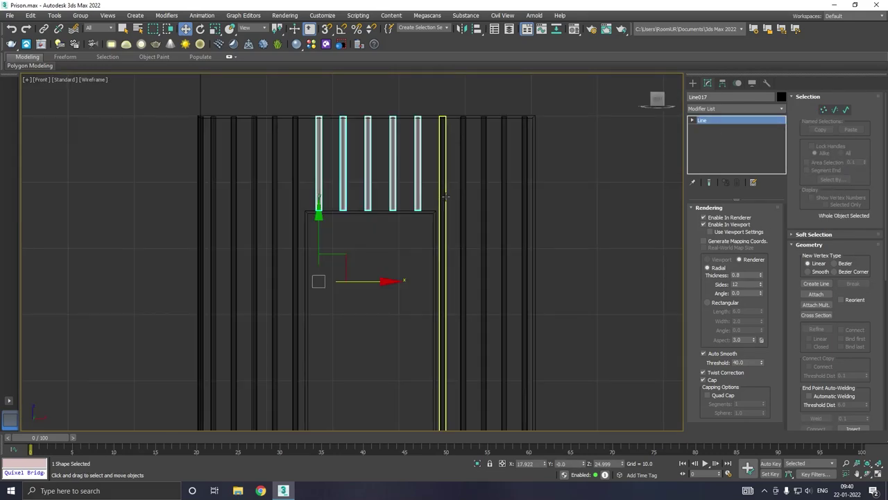
pyautogui.scroll(-2, 361, 192)
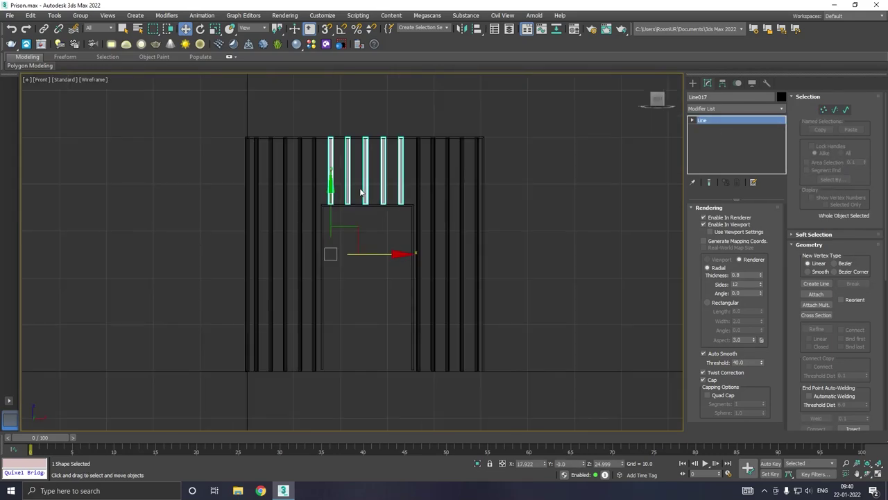
# Step: Attempt a line joined to the door frame shape, then cancel it
pyautogui.click(692, 84)
pyautogui.click(711, 156)
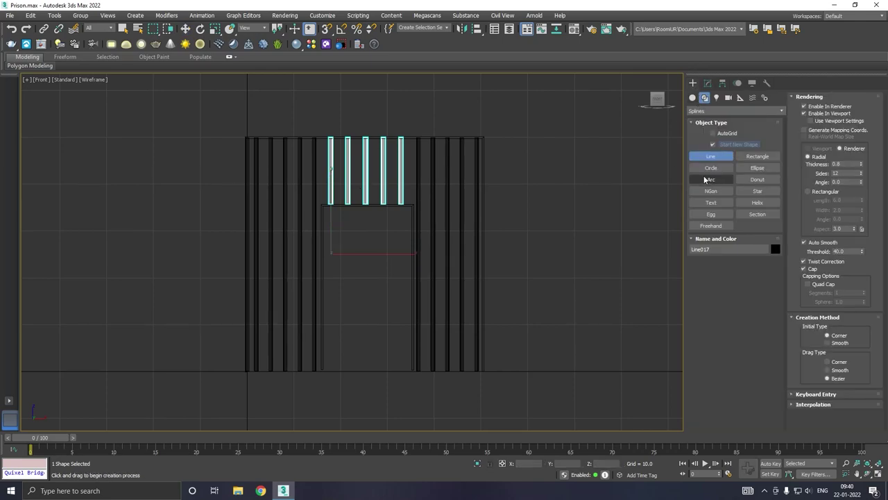
pyautogui.scroll(2, 307, 208)
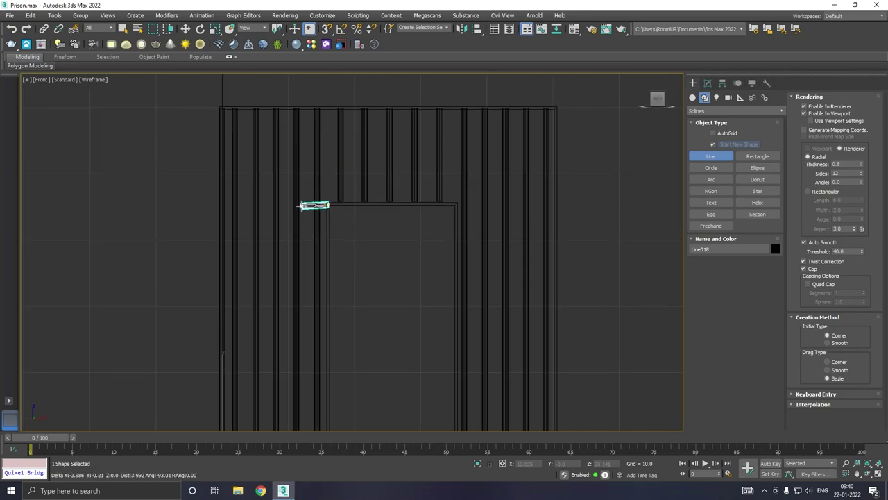
pyautogui.press('w')
pyautogui.click(328, 207)
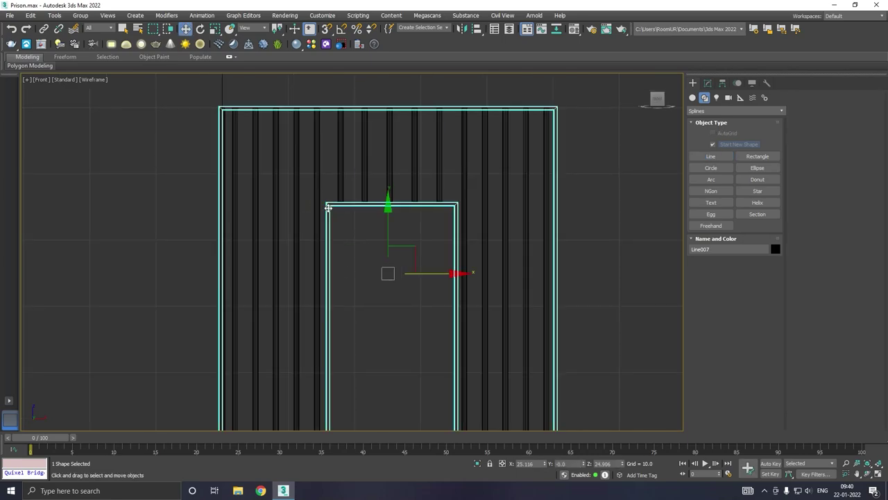
pyautogui.click(713, 143)
pyautogui.click(710, 157)
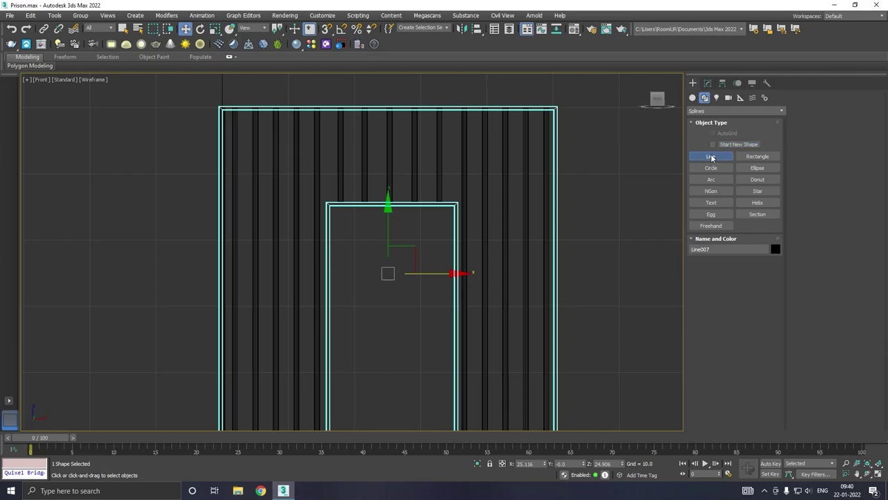
pyautogui.click(327, 205)
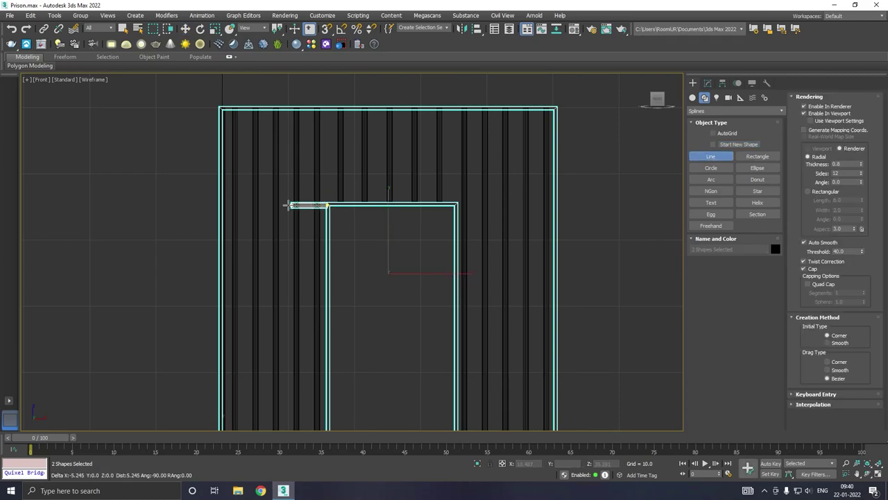
pyautogui.rightClick(255, 202)
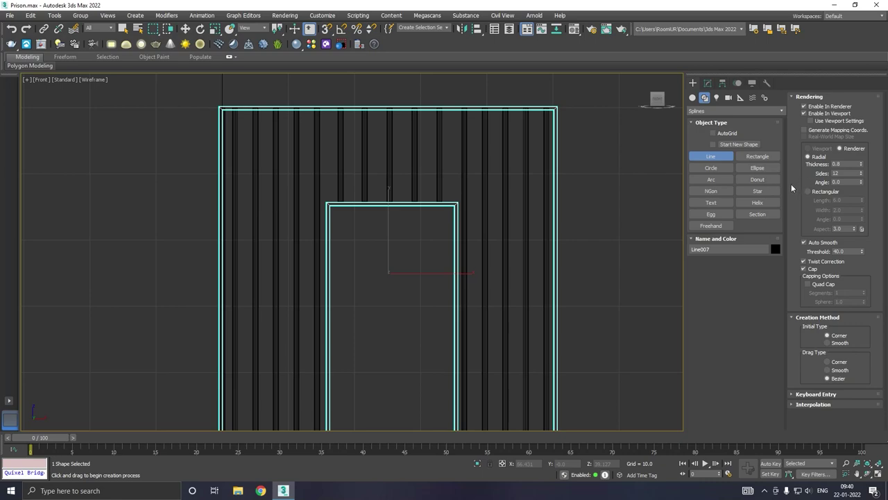
# Step: Draw Line018 as a new shape from the door's top-left corner to the wall edge
pyautogui.click(711, 156)
pyautogui.click(711, 156)
pyautogui.click(712, 144)
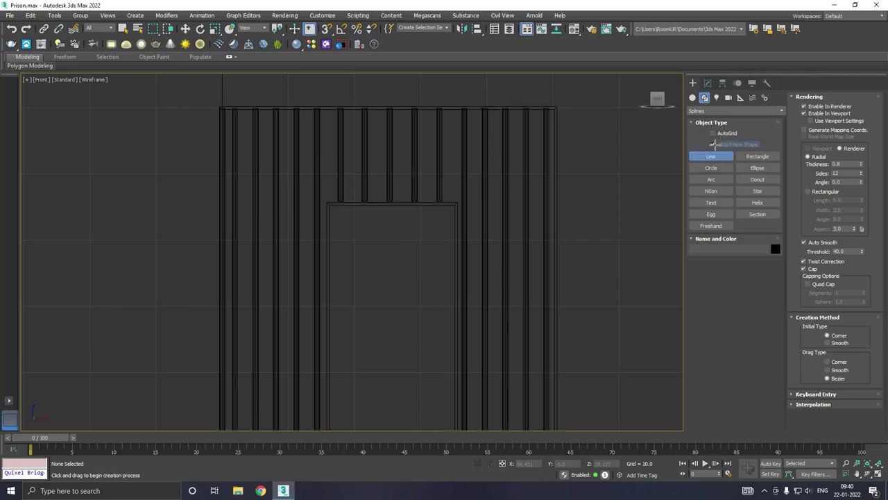
pyautogui.click(329, 205)
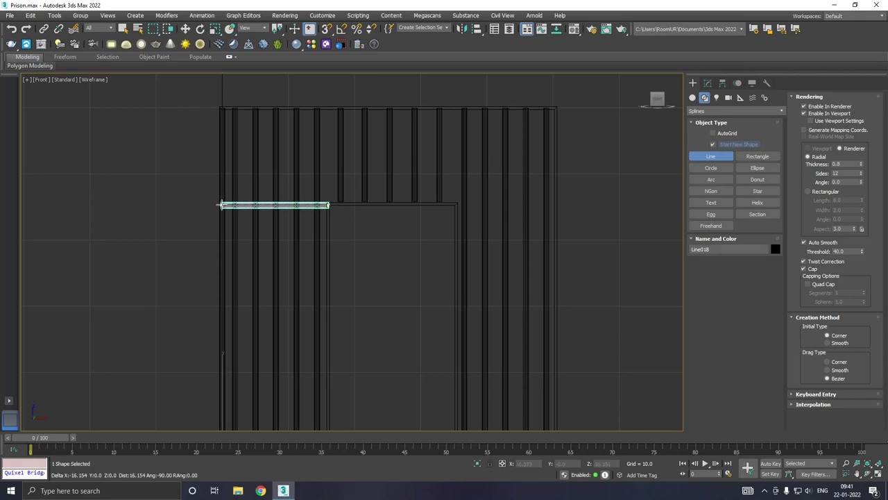
pyautogui.click(220, 204)
pyautogui.rightClick(254, 179)
pyautogui.press('w')
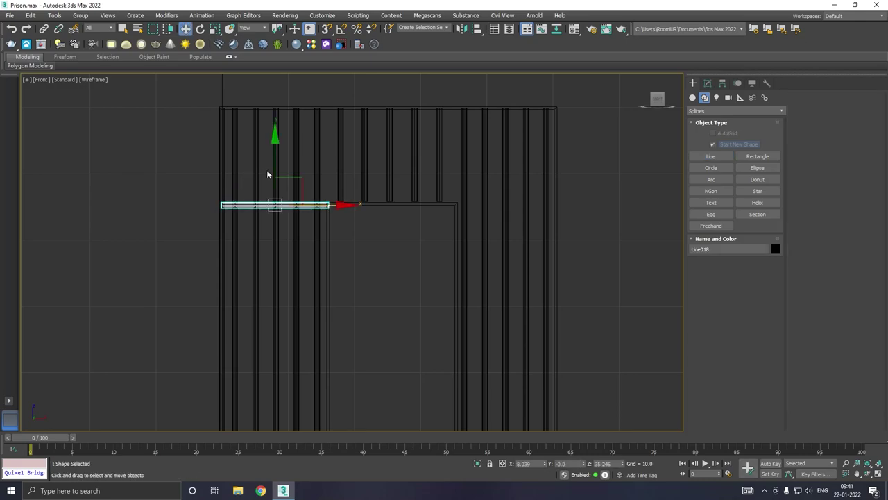
pyautogui.press('p')
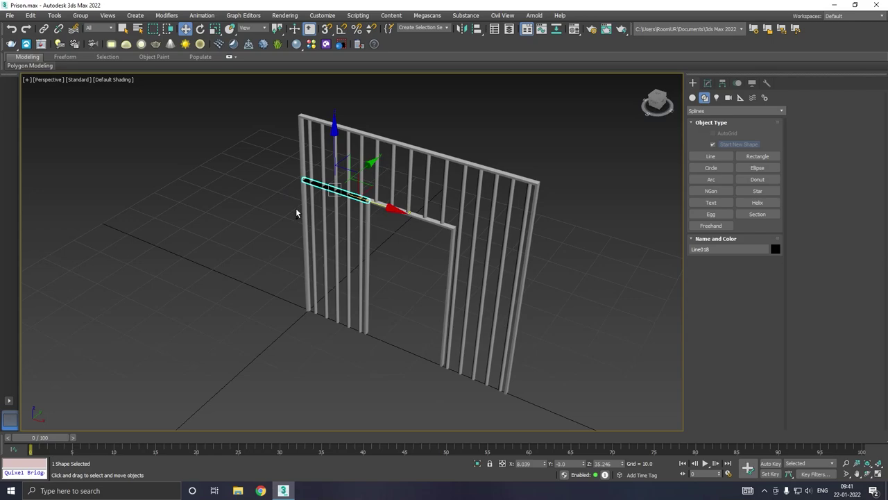
pyautogui.moveTo(296, 213)
pyautogui.keyDown('alt'); pyautogui.mouseDown(button='middle')
pyautogui.moveTo(359, 213)
pyautogui.moveTo(333, 195)
pyautogui.mouseUp(button='middle'); pyautogui.keyUp('alt')
pyautogui.scroll(2, 333, 195)
# Step: Give Line018 a flat rectangular rendering profile of 0.96 by 0.18
pyautogui.scroll(3, 333, 195)
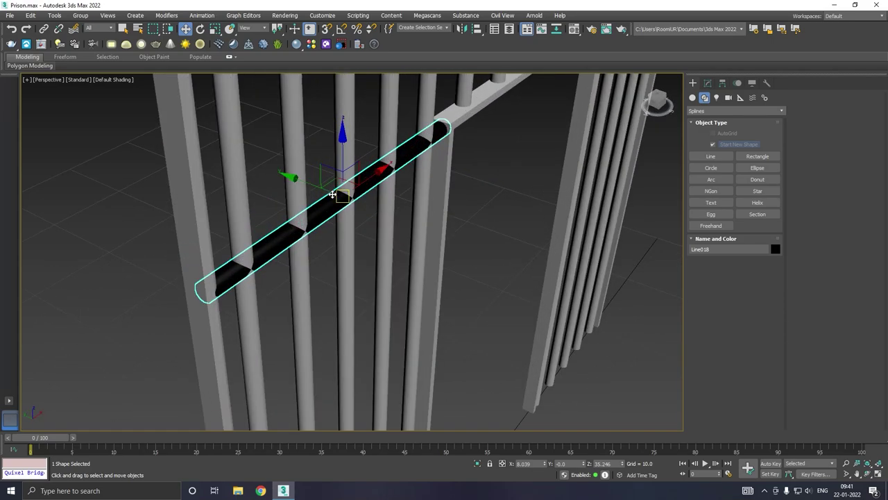
pyautogui.press('m')
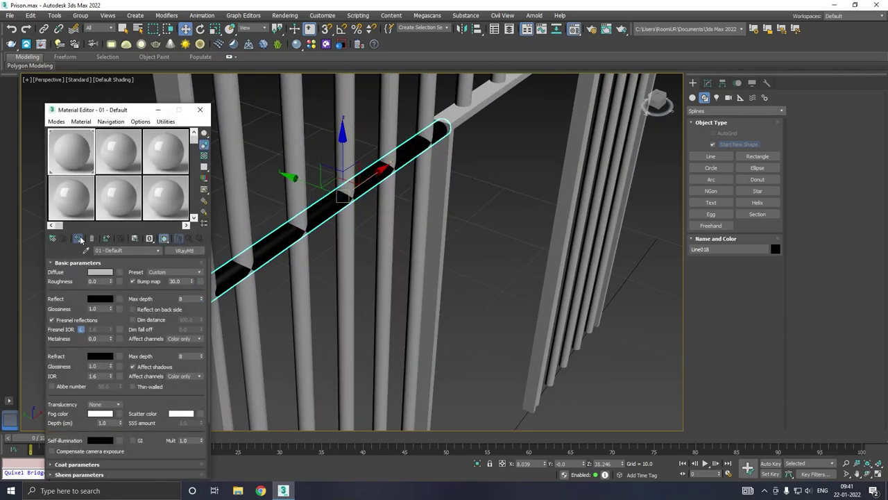
pyautogui.press('m')
pyautogui.click(707, 83)
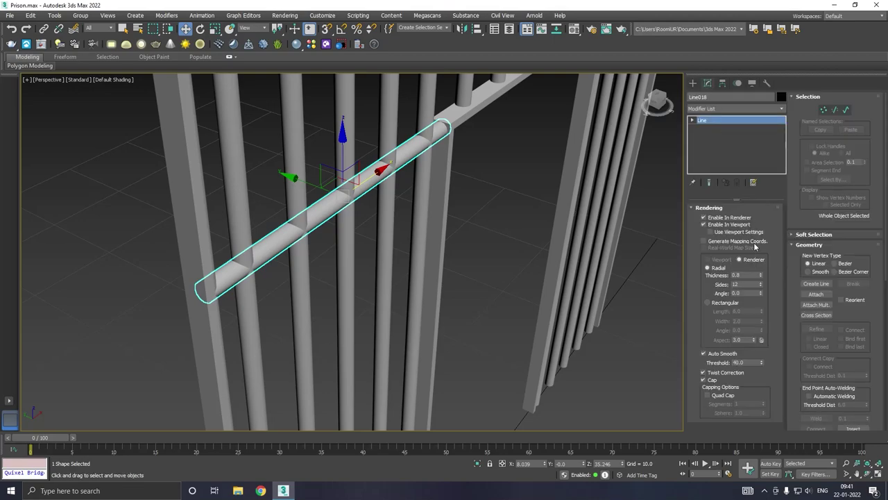
pyautogui.click(717, 305)
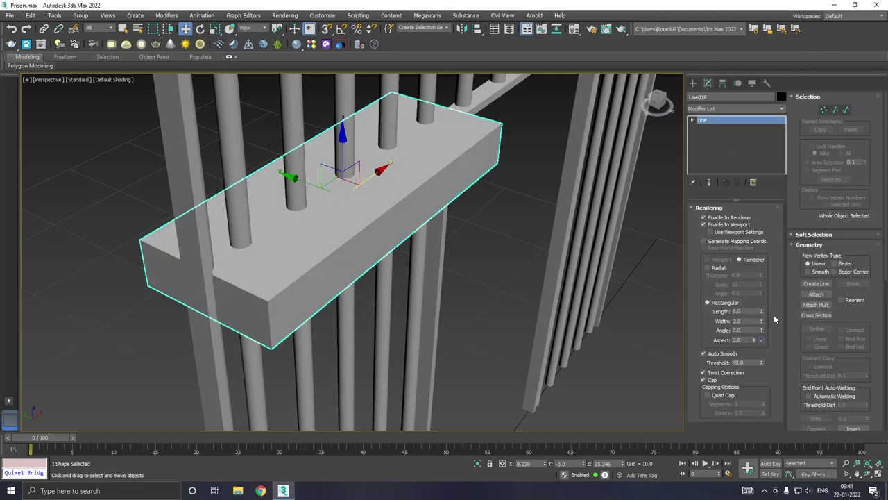
pyautogui.moveTo(761, 321); pyautogui.dragTo(762, 361)
pyautogui.moveTo(762, 312); pyautogui.dragTo(762, 351)
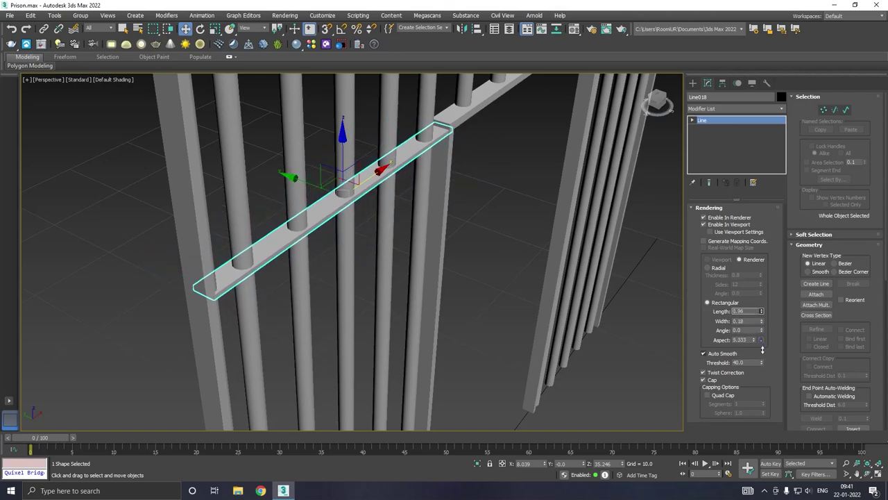
# Step: Nudge the crossbar slightly left and up to thread it through the left bars
pyautogui.moveTo(538, 247)
pyautogui.keyDown('alt'); pyautogui.mouseDown(button='middle')
pyautogui.moveTo(478, 266)
pyautogui.moveTo(502, 248)
pyautogui.mouseUp(button='middle'); pyautogui.keyUp('alt')
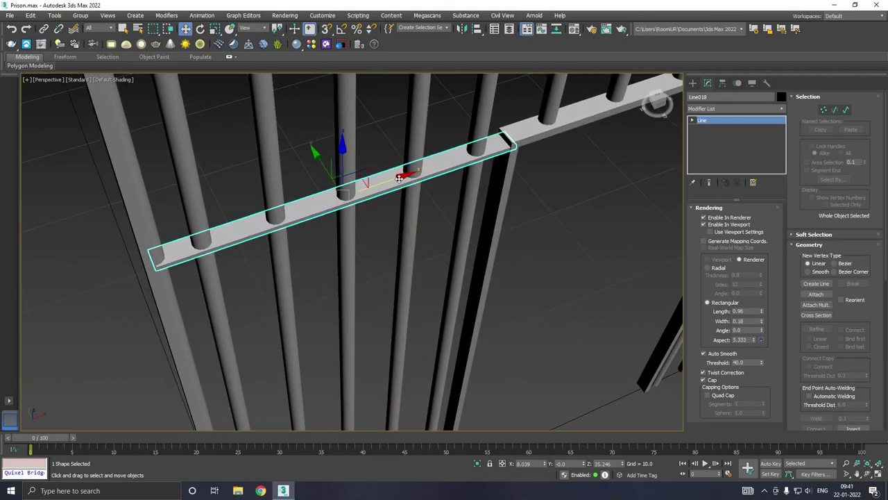
pyautogui.moveTo(400, 179); pyautogui.dragTo(396, 179)
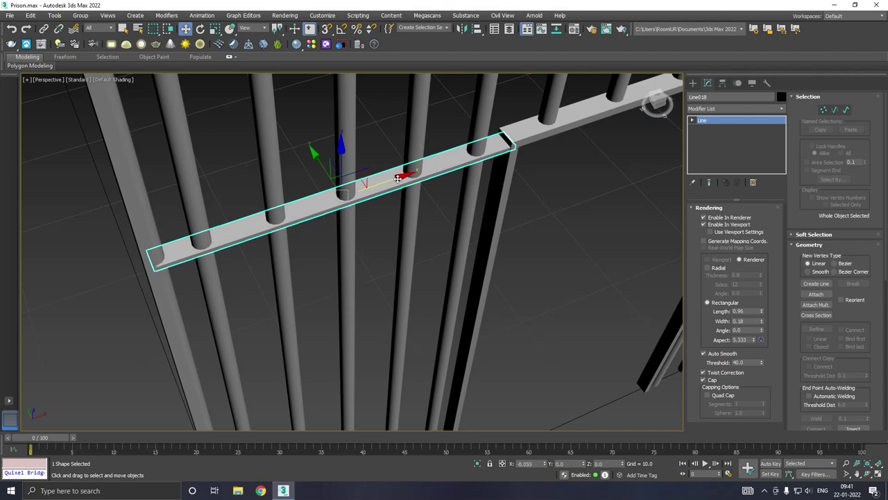
pyautogui.click(287, 174)
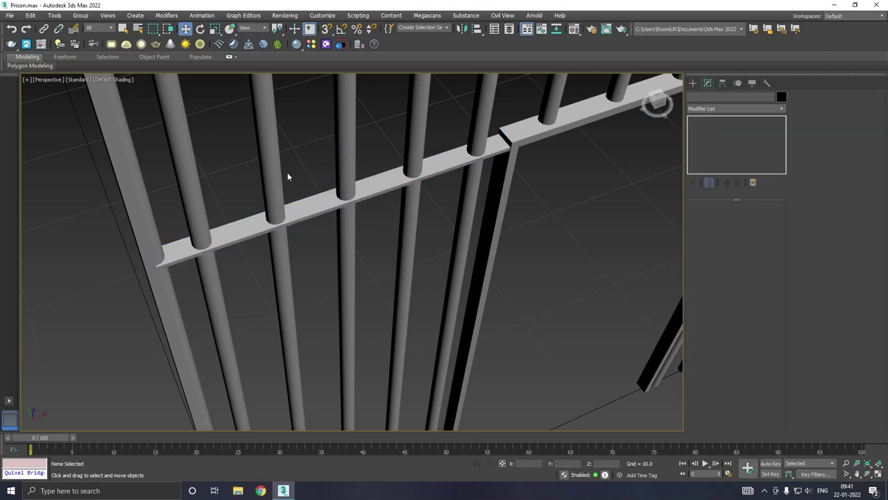
pyautogui.click(326, 196)
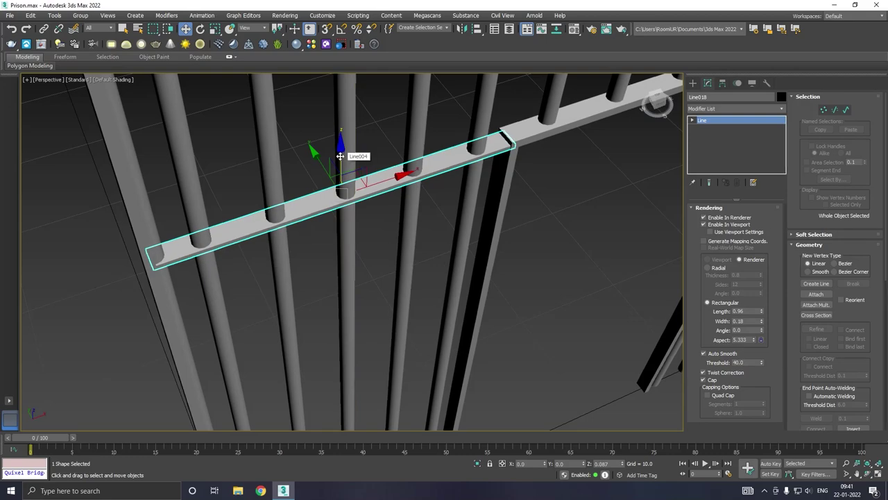
pyautogui.moveTo(340, 156); pyautogui.dragTo(340, 152)
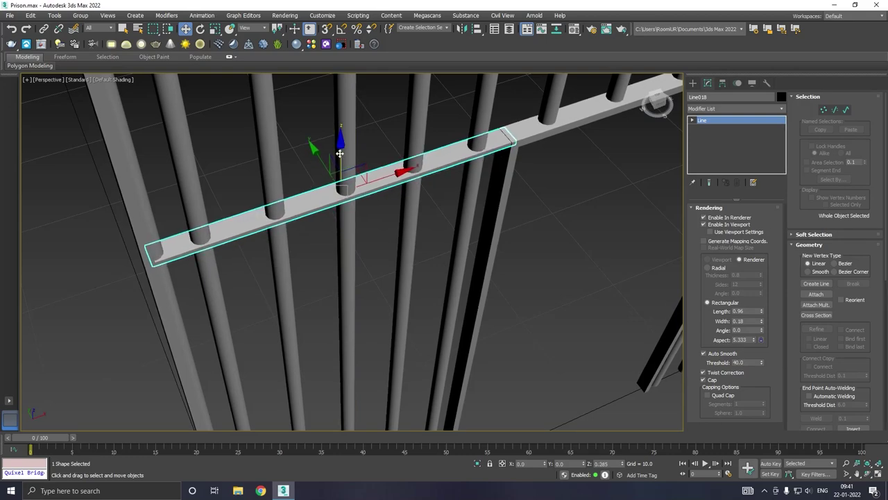
# Step: Clone the left crossbar as a copy over to the right of the door
pyautogui.click(393, 134)
pyautogui.scroll(-2, 392, 133)
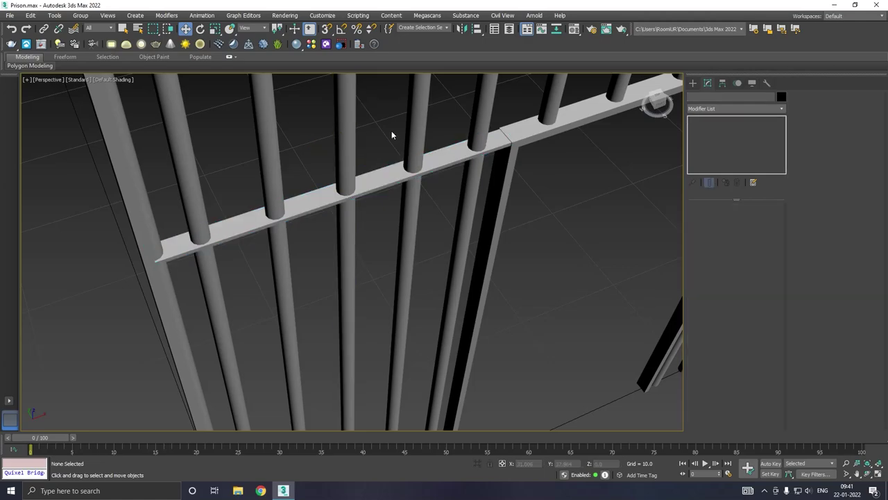
pyautogui.scroll(-2, 391, 135)
pyautogui.scroll(-3, 393, 139)
pyautogui.keyDown('alt'); pyautogui.moveTo(398, 173); pyautogui.dragTo(372, 134, button='middle'); pyautogui.keyUp('alt')
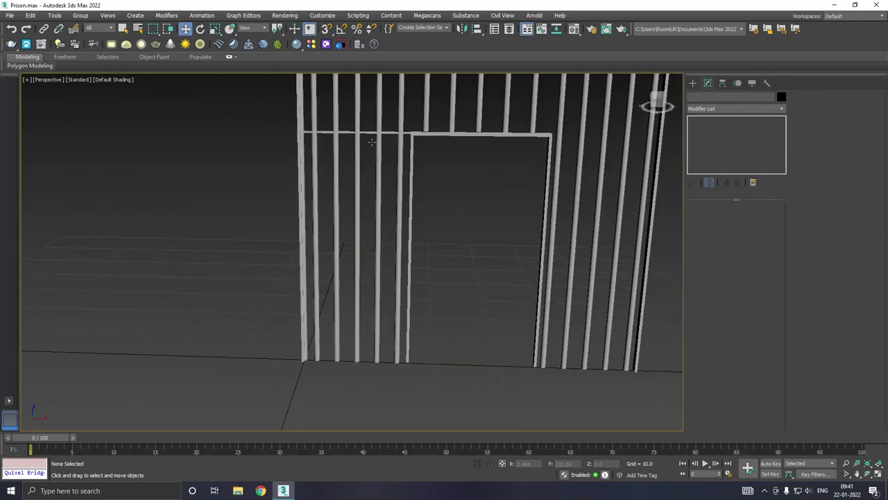
pyautogui.click(372, 134)
pyautogui.moveTo(413, 133)
pyautogui.keyDown('shift'); pyautogui.mouseDown()
pyautogui.moveTo(673, 134)
pyautogui.moveTo(667, 134)
pyautogui.mouseUp(); pyautogui.keyUp('shift')
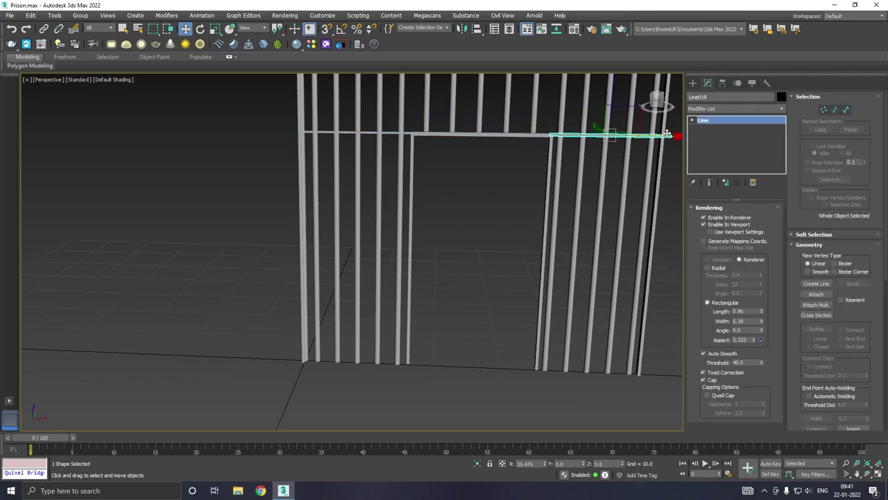
pyautogui.click(447, 285)
# Step: Slide Line019 across the right bars and pull its end vertex back to the wall edge
pyautogui.moveTo(595, 227)
pyautogui.mouseDown(button='middle')
pyautogui.moveTo(454, 257)
pyautogui.moveTo(480, 234)
pyautogui.moveTo(426, 173)
pyautogui.mouseUp(button='middle')
pyautogui.scroll(3, 487, 167)
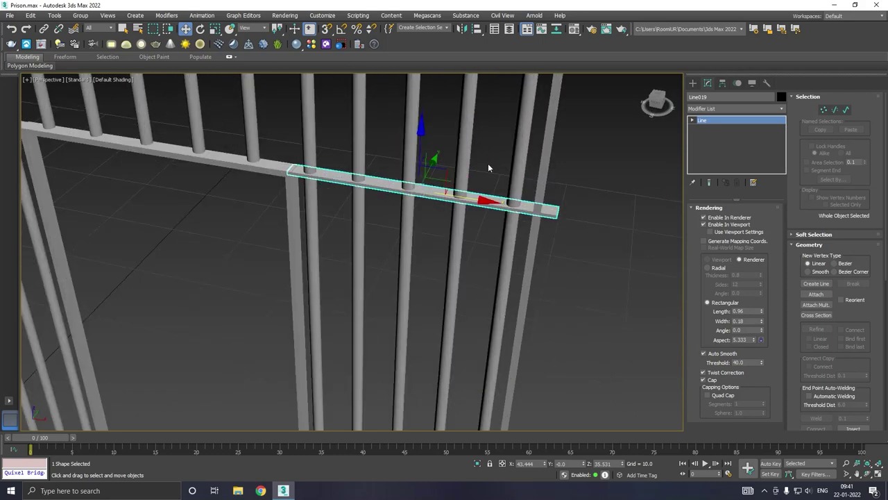
pyautogui.scroll(2, 488, 167)
pyautogui.moveTo(431, 213)
pyautogui.mouseDown()
pyautogui.moveTo(441, 212)
pyautogui.moveTo(433, 211)
pyautogui.mouseUp()
pyautogui.press('1')
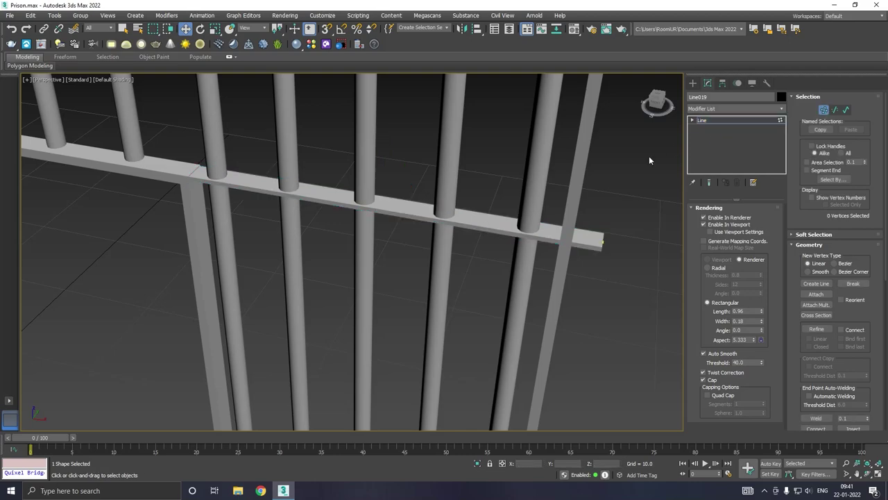
pyautogui.moveTo(638, 296)
pyautogui.mouseDown()
pyautogui.moveTo(637, 253)
pyautogui.moveTo(611, 242)
pyautogui.mouseUp()
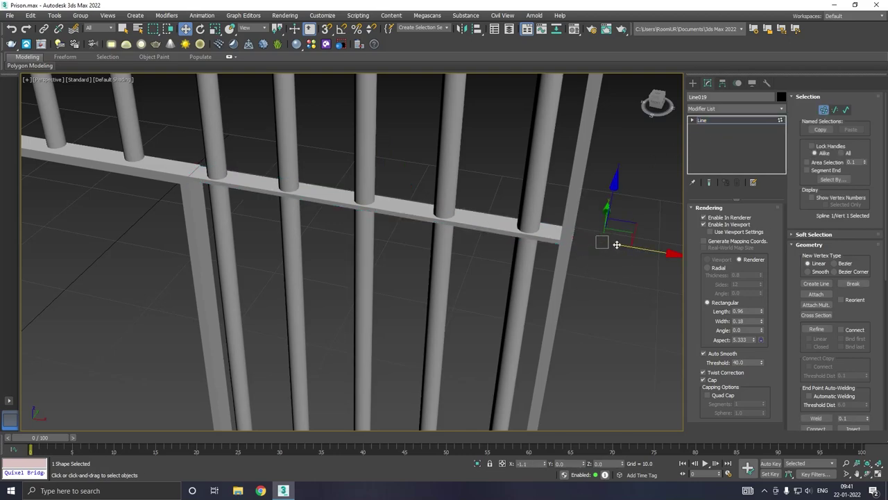
pyautogui.scroll(-5, 611, 242)
pyautogui.scroll(-3, 610, 243)
pyautogui.keyDown('alt'); pyautogui.moveTo(611, 242); pyautogui.dragTo(646, 236, button='middle'); pyautogui.keyUp('alt')
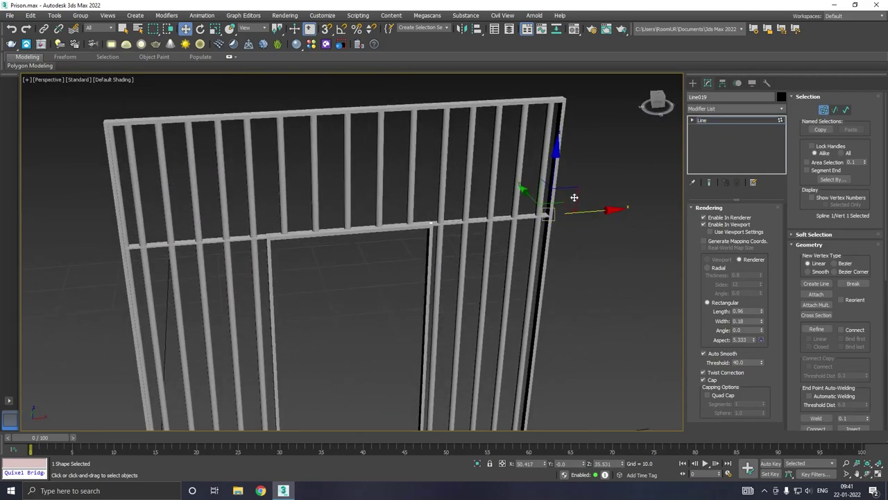
pyautogui.click(708, 121)
pyautogui.scroll(-5, 432, 122)
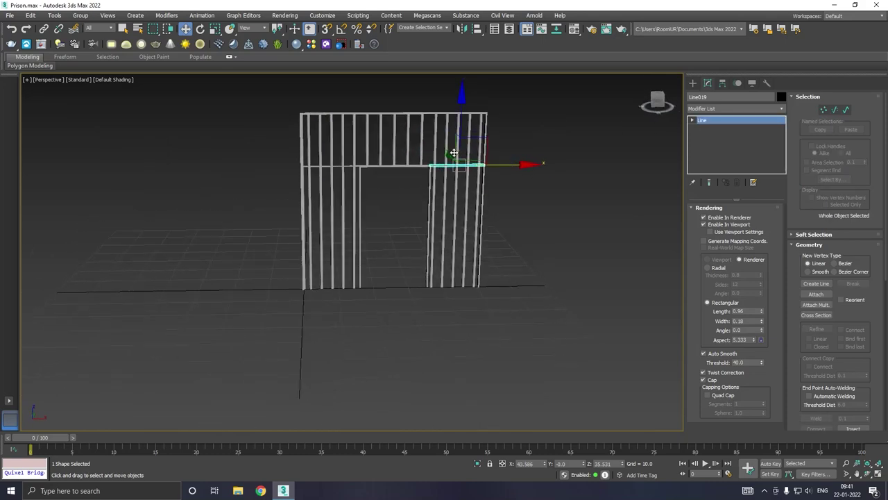
# Step: Copy both crossbars down toward the foot of the bars
pyautogui.keyDown('ctrl'); pyautogui.click(338, 164); pyautogui.keyUp('ctrl')
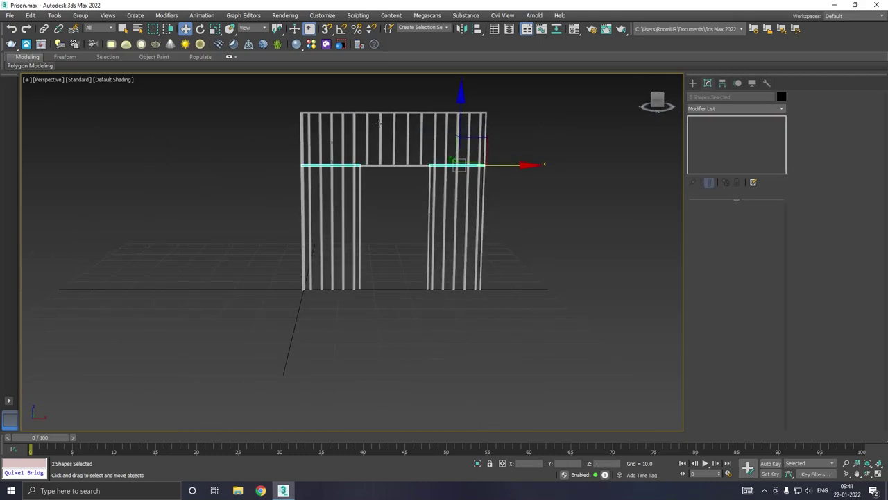
pyautogui.moveTo(460, 114); pyautogui.dragTo(459, 233)
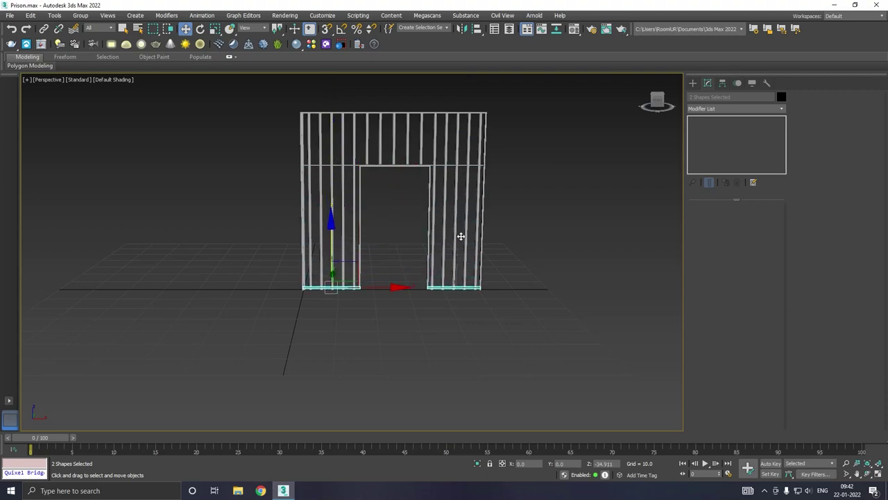
pyautogui.keyDown('shift'); pyautogui.moveTo(458, 232); pyautogui.dragTo(436, 236); pyautogui.keyUp('shift')
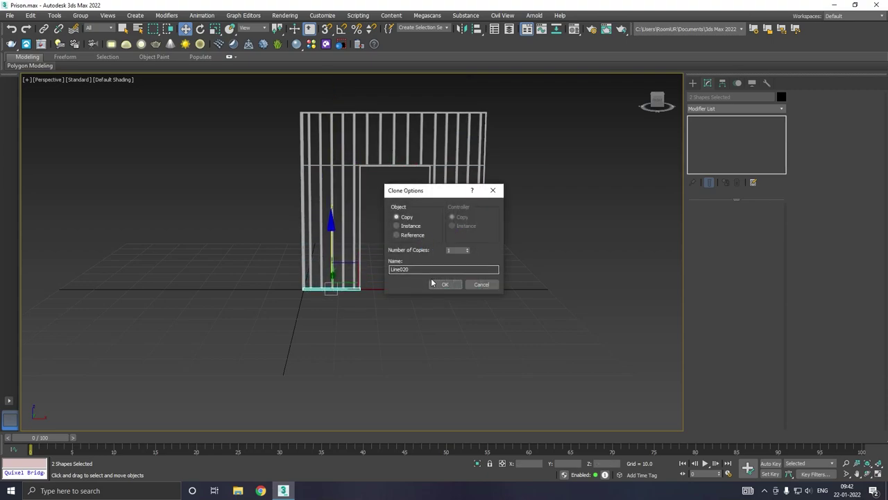
pyautogui.press('Return')
# Step: Adjust the bottom crossbars' height in perspective so they meet the bar ends
pyautogui.keyDown('alt'); pyautogui.moveTo(433, 274); pyautogui.dragTo(468, 268, button='middle'); pyautogui.keyUp('alt')
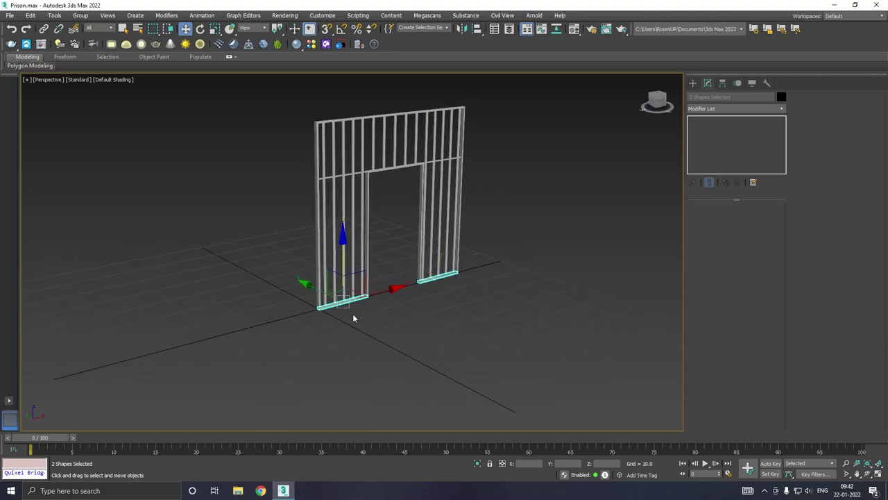
pyautogui.scroll(3, 353, 314)
pyautogui.scroll(4, 353, 314)
pyautogui.scroll(4, 510, 266)
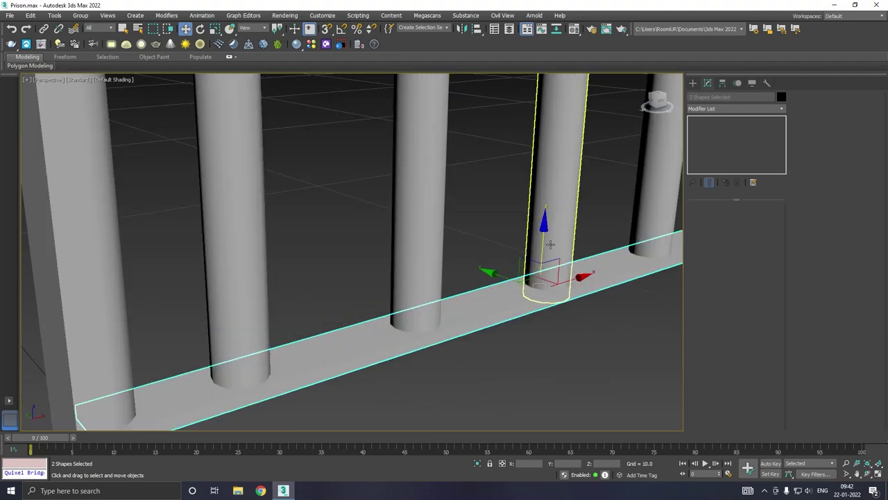
pyautogui.moveTo(543, 244); pyautogui.dragTo(548, 262)
pyautogui.scroll(-3, 547, 272)
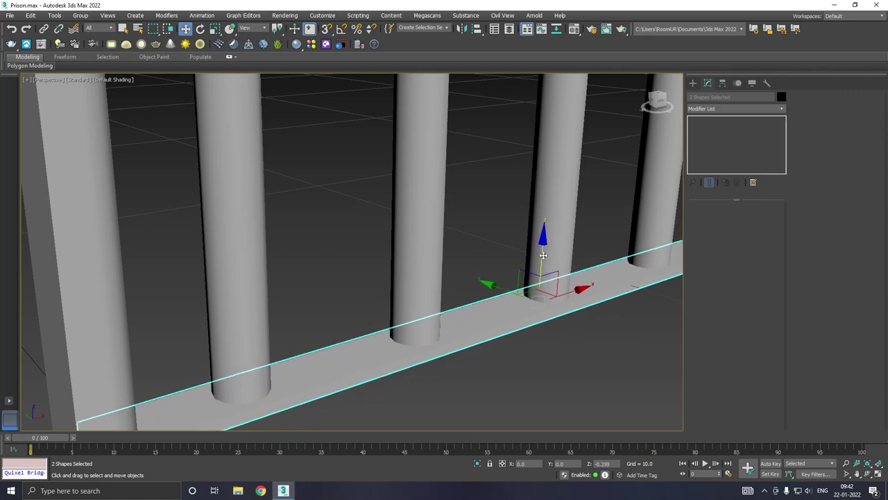
pyautogui.press('z')
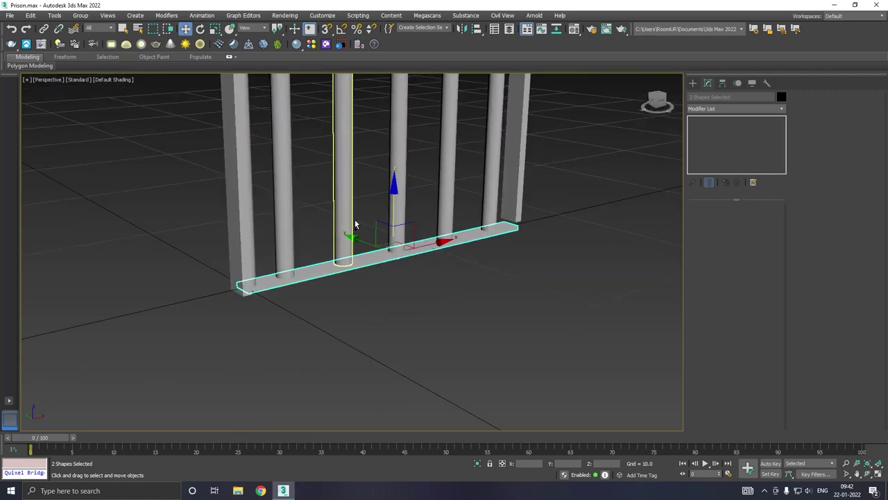
pyautogui.moveTo(356, 229)
pyautogui.keyDown('alt'); pyautogui.mouseDown(button='middle')
pyautogui.moveTo(319, 219)
pyautogui.moveTo(342, 223)
pyautogui.mouseUp(button='middle'); pyautogui.keyUp('alt')
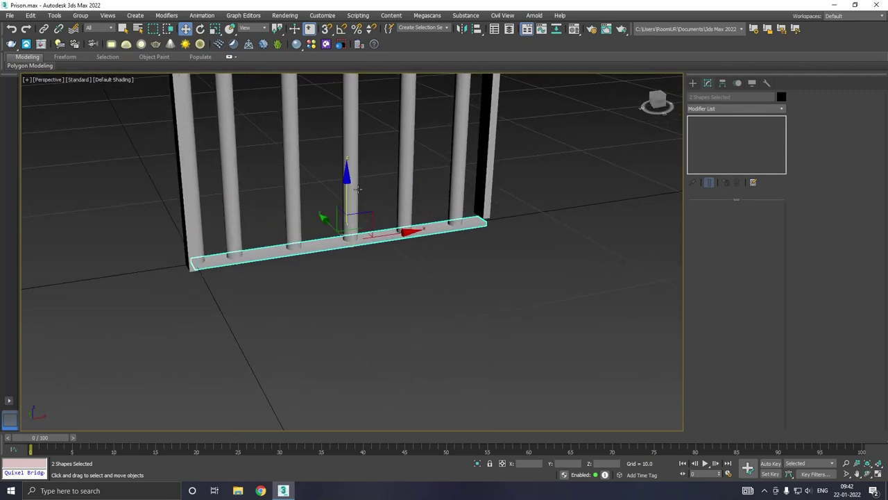
pyautogui.moveTo(347, 195); pyautogui.dragTo(347, 184)
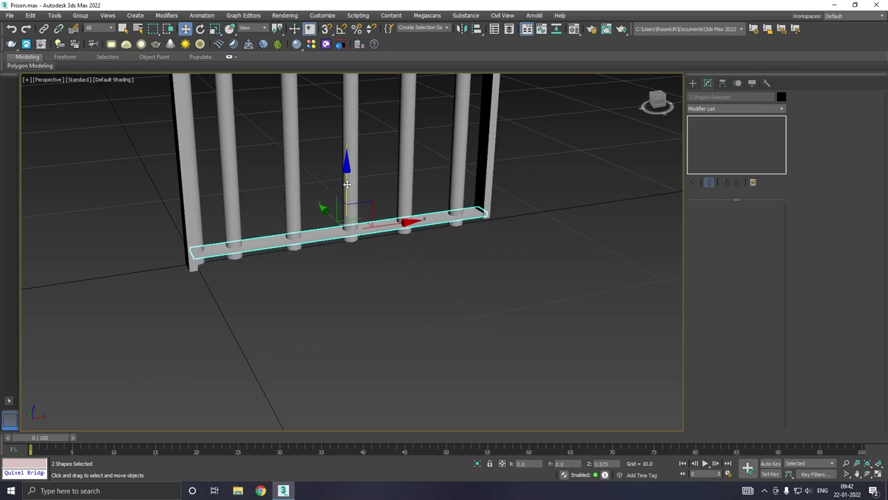
# Step: Fine-tune the bottom crossbars down to the bar ends in the Front view
pyautogui.press('f')
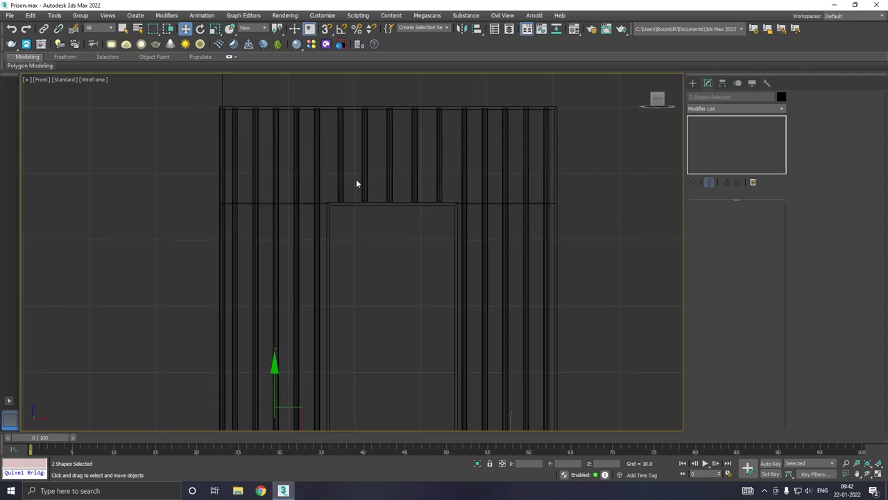
pyautogui.scroll(-3, 356, 182)
pyautogui.scroll(3, 314, 310)
pyautogui.scroll(2, 317, 314)
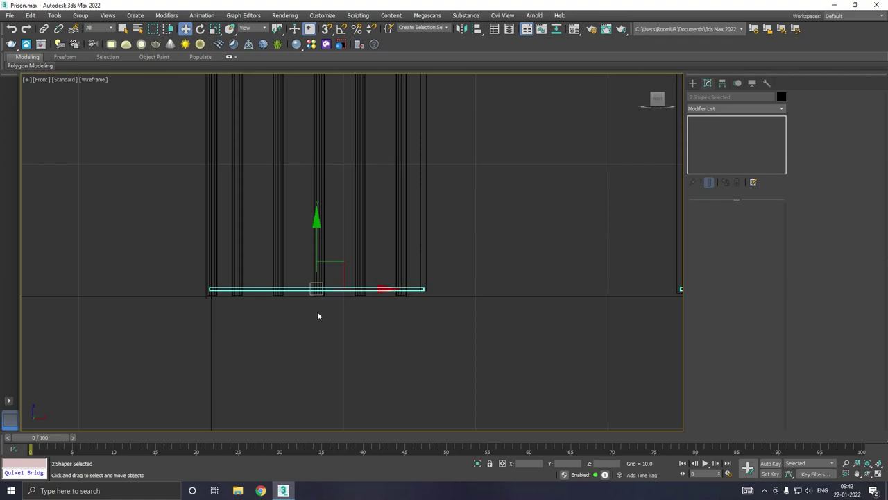
pyautogui.scroll(2, 318, 316)
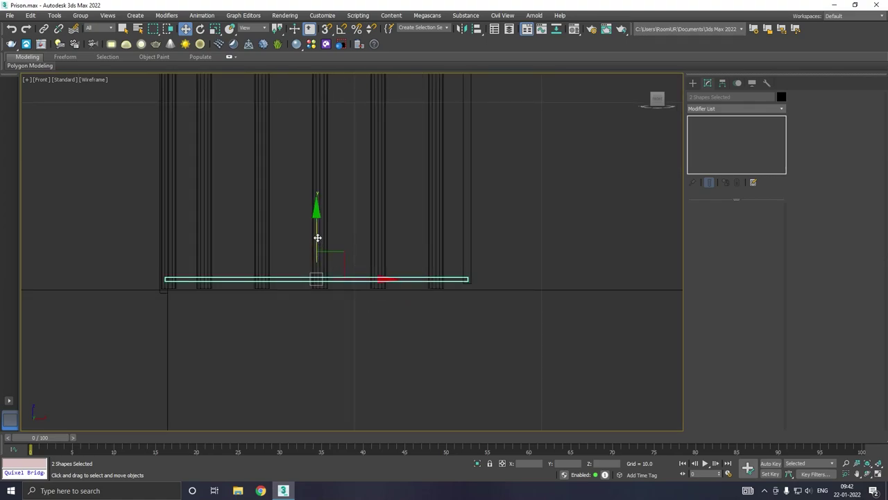
pyautogui.moveTo(317, 237); pyautogui.dragTo(320, 244)
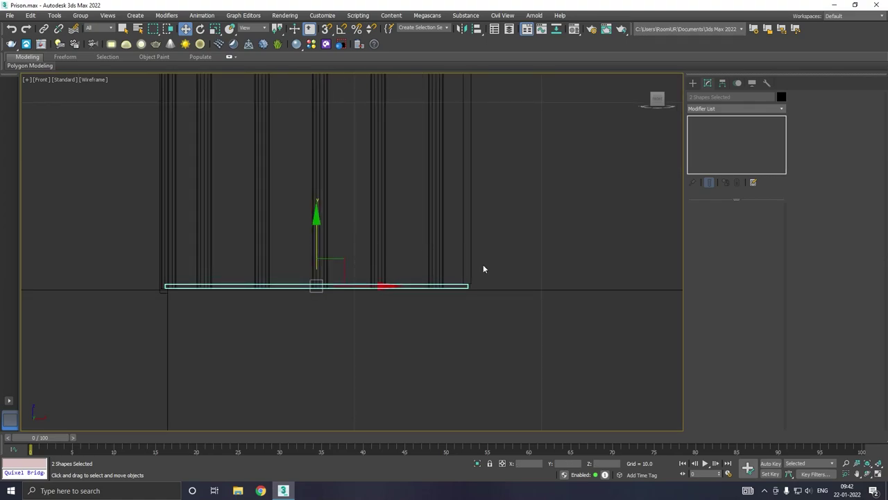
pyautogui.click(465, 264)
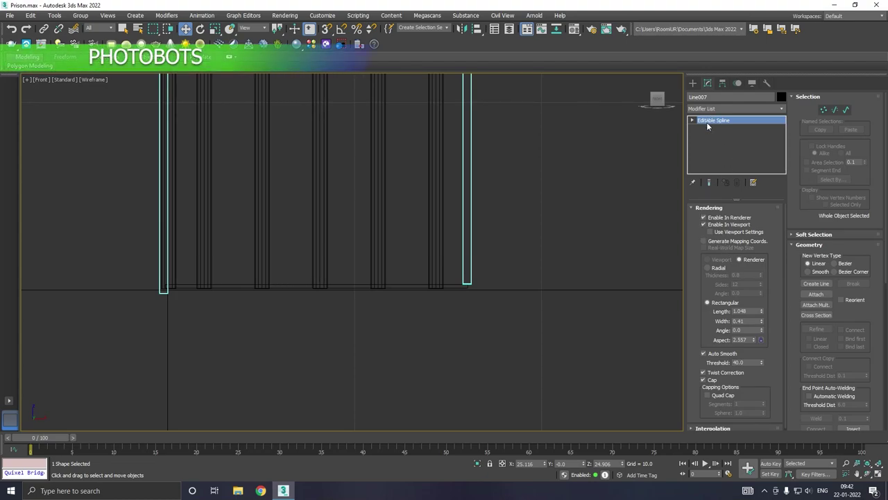
# Step: Move Line007's two bottom vertices slightly down onto the floor line, then exit Vertex mode
pyautogui.press('1')
pyautogui.scroll(1, 379, 256)
pyautogui.moveTo(378, 257); pyautogui.dragTo(653, 309)
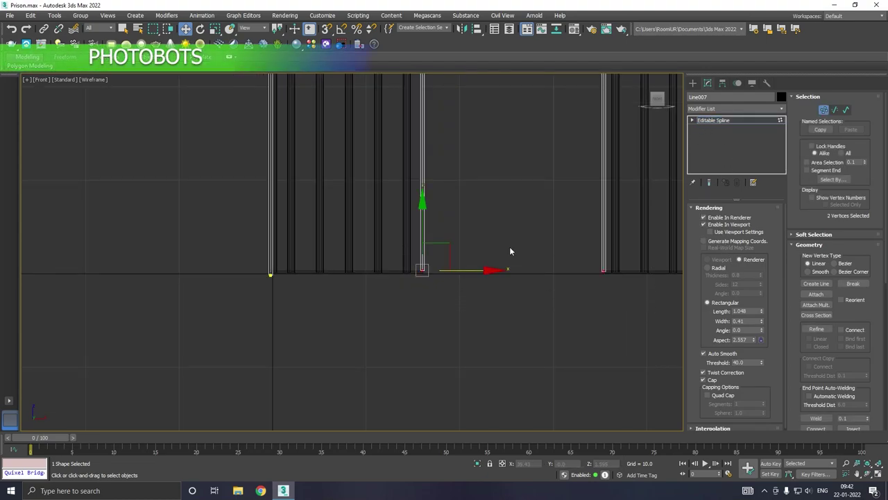
pyautogui.scroll(2, 422, 251)
pyautogui.moveTo(422, 261); pyautogui.dragTo(424, 263)
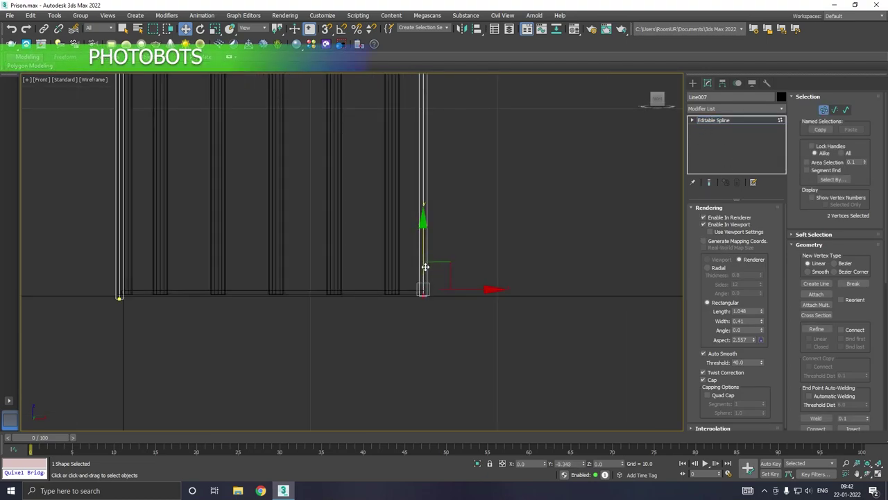
pyautogui.scroll(-3, 351, 293)
pyautogui.scroll(-1, 351, 293)
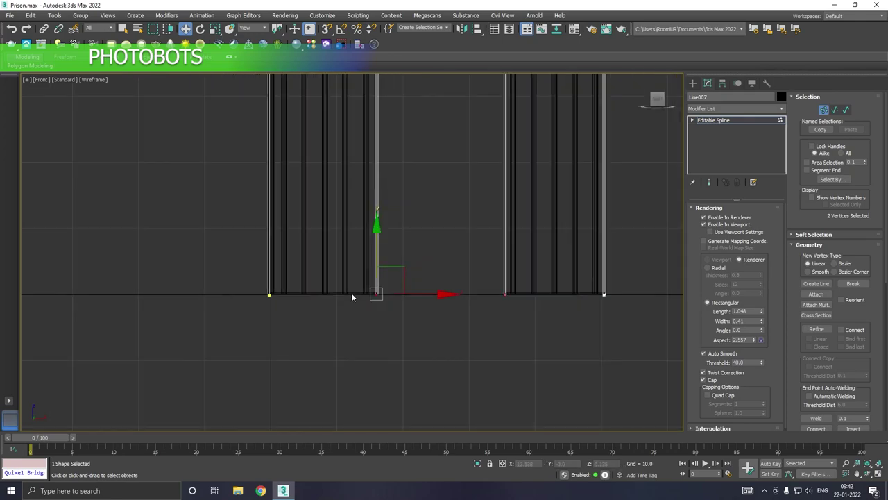
pyautogui.press('p')
pyautogui.moveTo(353, 297)
pyautogui.keyDown('alt'); pyautogui.mouseDown(button='middle')
pyautogui.moveTo(404, 292)
pyautogui.moveTo(331, 327)
pyautogui.mouseUp(button='middle'); pyautogui.keyUp('alt')
pyautogui.scroll(-2, 331, 327)
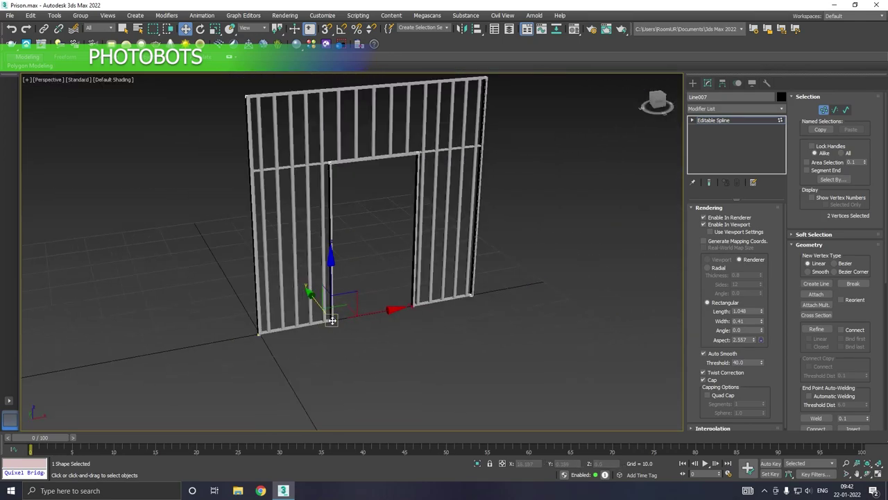
pyautogui.click(721, 123)
pyautogui.moveTo(477, 189)
pyautogui.keyDown('alt'); pyautogui.mouseDown(button='middle')
pyautogui.moveTo(429, 189)
pyautogui.moveTo(454, 185)
pyautogui.moveTo(506, 215)
pyautogui.moveTo(554, 207)
pyautogui.mouseUp(button='middle'); pyautogui.keyUp('alt')
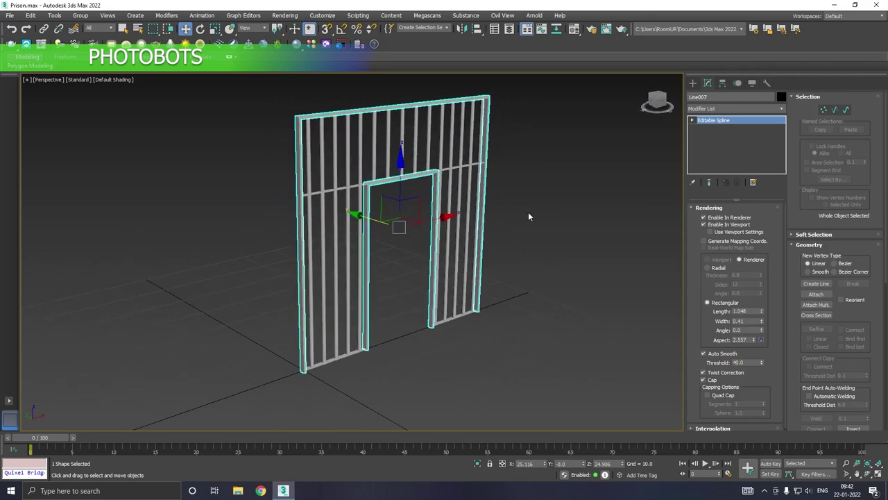
# Step: Clone both door-top crossbars down to mid-height on each side of the door
pyautogui.click(331, 193)
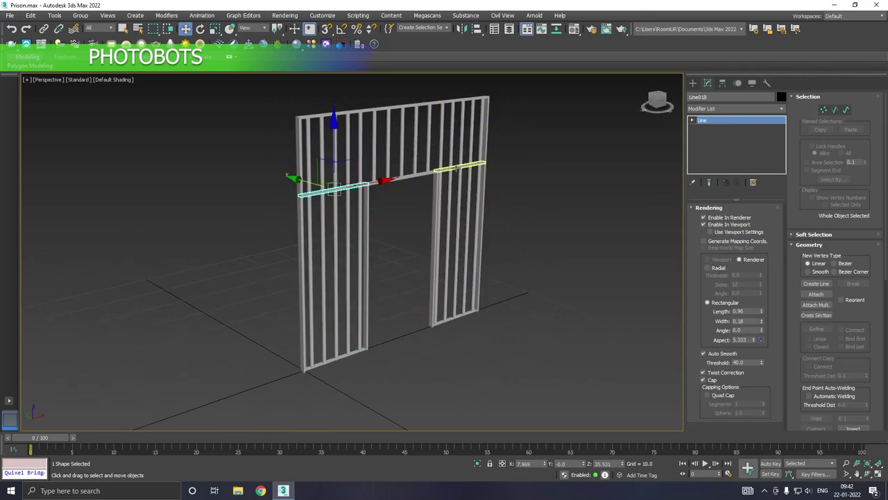
pyautogui.keyDown('ctrl'); pyautogui.click(455, 168); pyautogui.keyUp('ctrl')
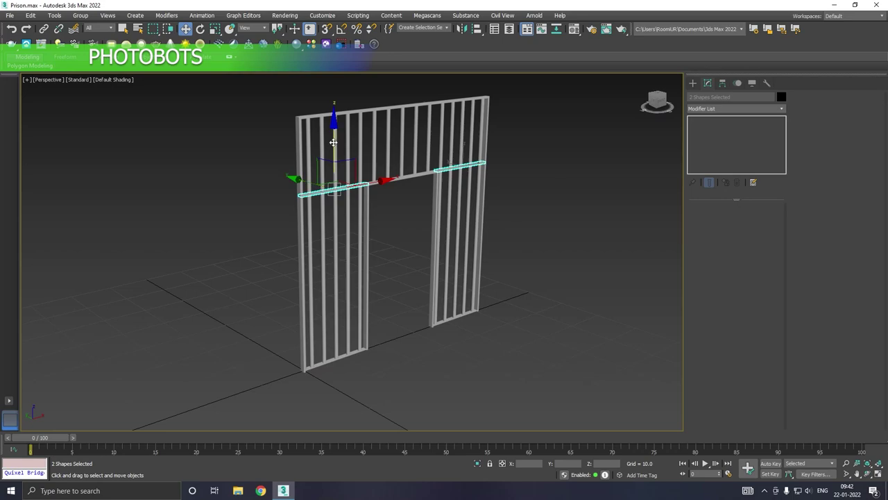
pyautogui.moveTo(336, 143); pyautogui.dragTo(345, 224)
pyautogui.click(445, 284)
# Step: Select the vertical bar at the door's right edge from a more frontal view
pyautogui.keyDown('alt'); pyautogui.moveTo(445, 284); pyautogui.dragTo(402, 258, button='middle'); pyautogui.keyUp('alt')
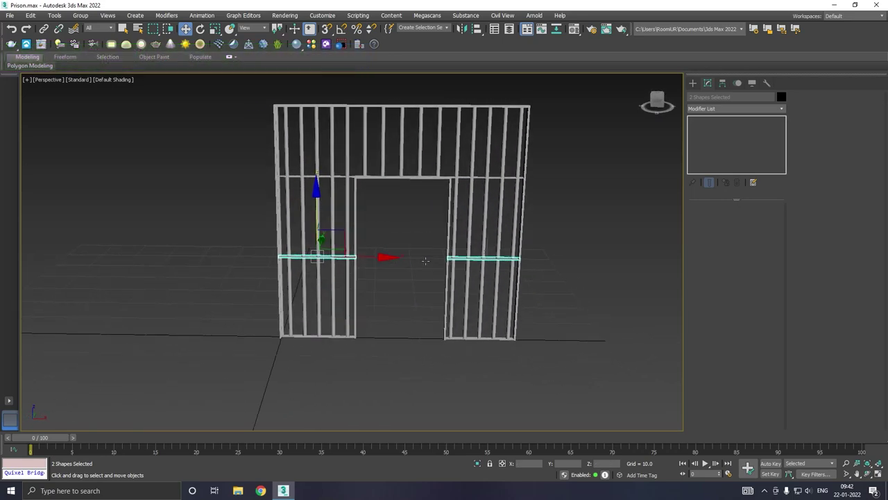
pyautogui.click(411, 248)
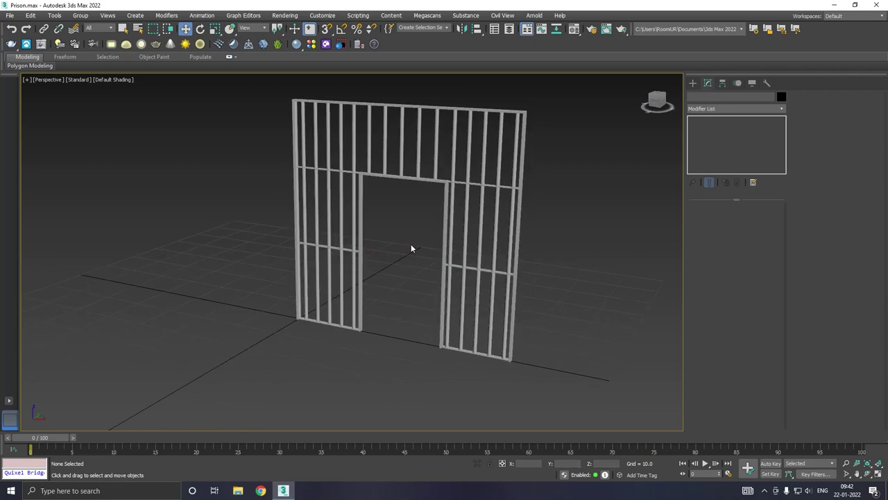
pyautogui.click(465, 229)
pyautogui.keyDown('alt'); pyautogui.moveTo(430, 263); pyautogui.dragTo(464, 263, button='middle'); pyautogui.keyUp('alt')
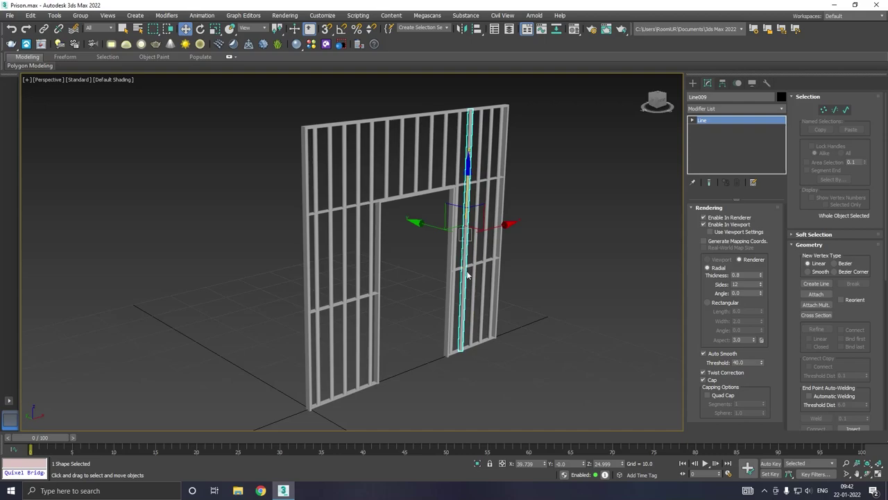
# Step: Copy a door crossbar up to the top of the wall
pyautogui.click(468, 265)
pyautogui.click(40, 16)
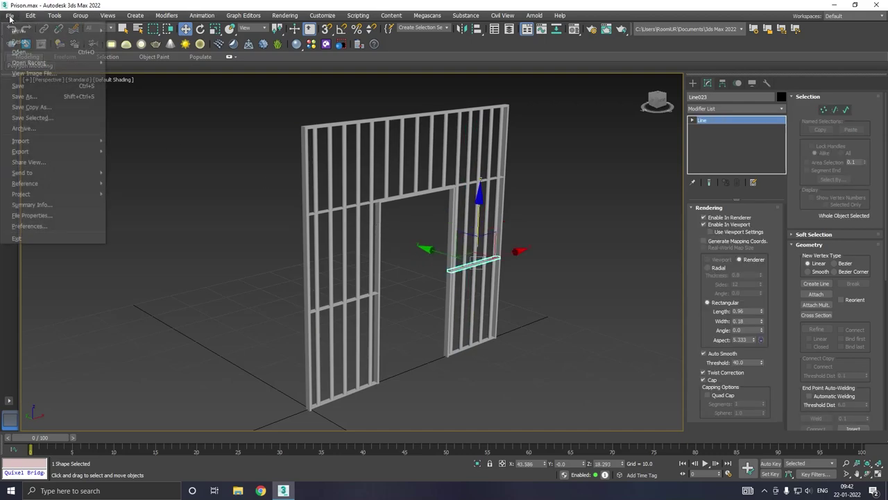
pyautogui.click(429, 188)
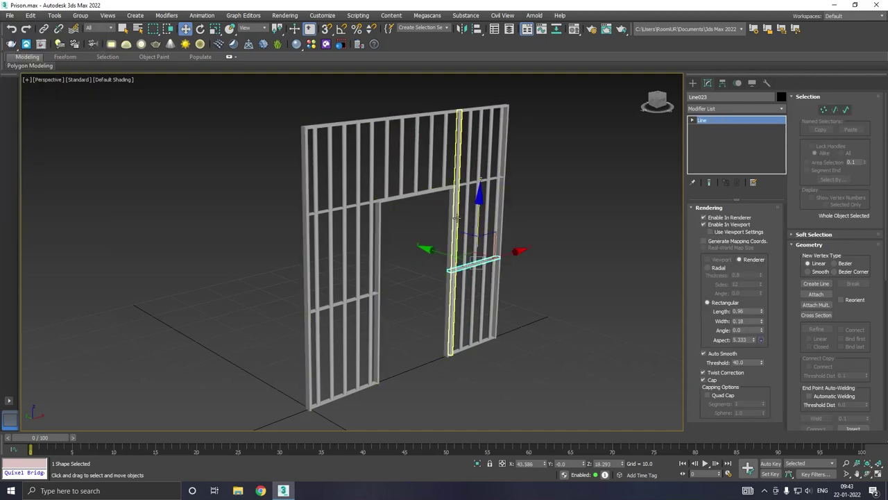
pyautogui.keyDown('shift'); pyautogui.moveTo(478, 208); pyautogui.dragTo(468, 96); pyautogui.keyUp('shift')
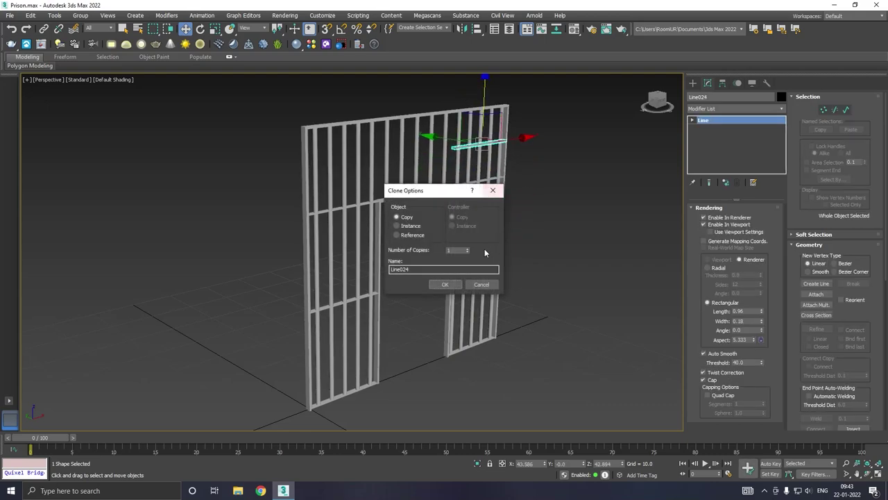
pyautogui.click(450, 284)
# Step: Stretch the top rail's end vertex to the wall's left edge, making Line024 span the full width
pyautogui.press('1')
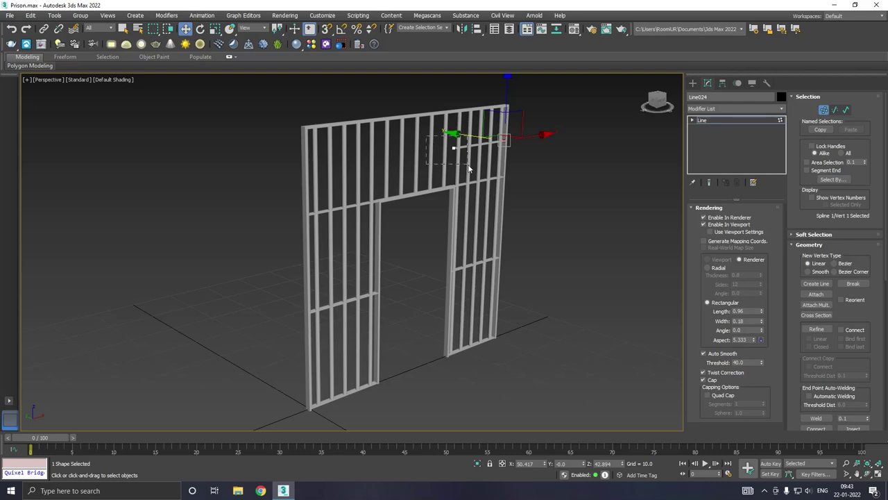
pyautogui.moveTo(469, 167); pyautogui.dragTo(471, 170)
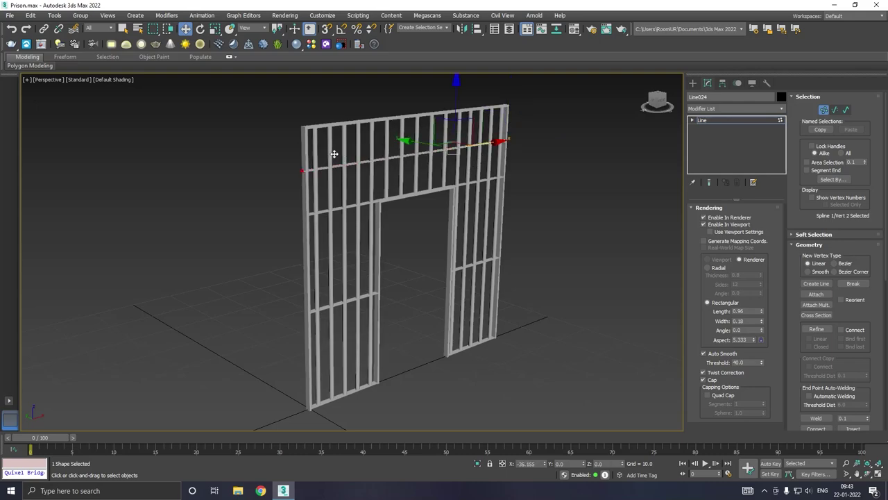
pyautogui.click(303, 170)
pyautogui.keyDown('alt'); pyautogui.moveTo(337, 161); pyautogui.dragTo(379, 179, button='middle'); pyautogui.keyUp('alt')
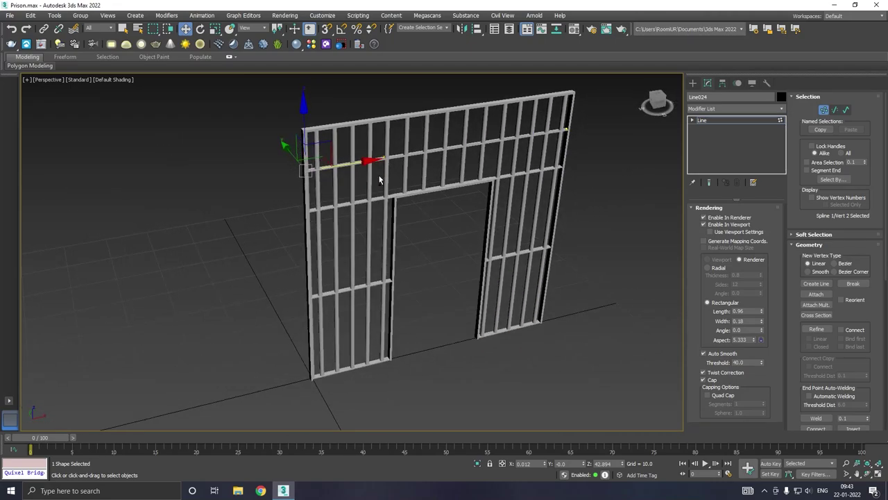
pyautogui.click(721, 120)
pyautogui.moveTo(569, 139)
pyautogui.keyDown('alt'); pyautogui.mouseDown(button='middle')
pyautogui.moveTo(575, 212)
pyautogui.moveTo(569, 201)
pyautogui.moveTo(498, 177)
pyautogui.mouseUp(button='middle'); pyautogui.keyUp('alt')
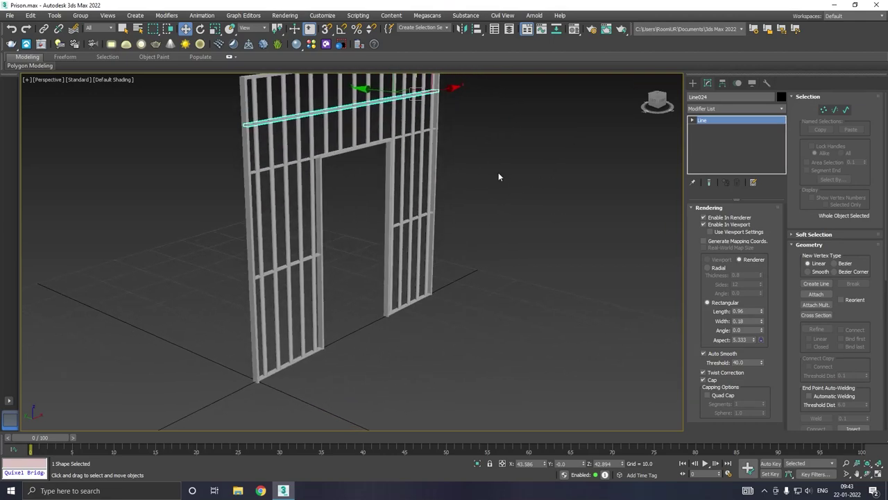
pyautogui.click(572, 188)
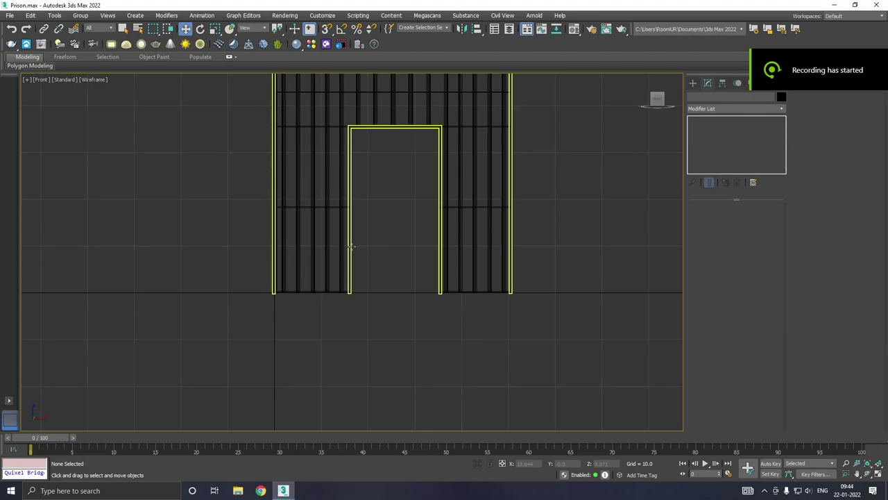
# Step: Duplicate the doorway frame spline inside the Line007 shape
pyautogui.click(350, 246)
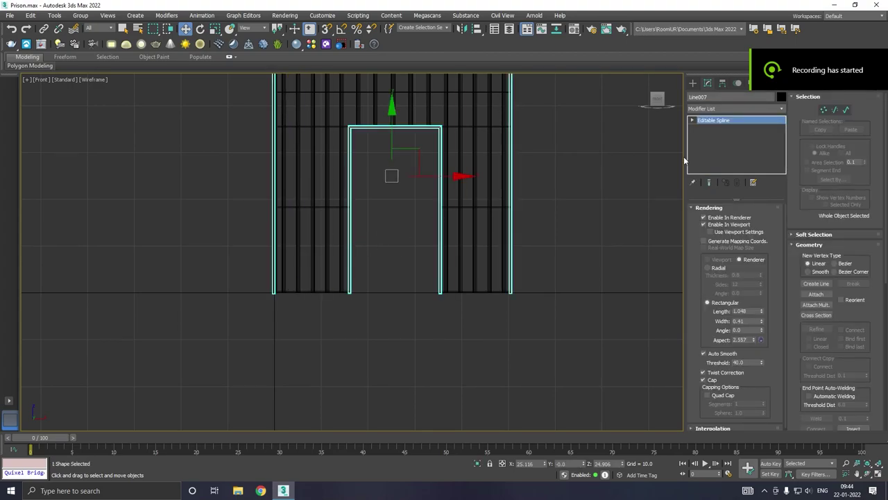
pyautogui.click(692, 120)
pyautogui.click(708, 143)
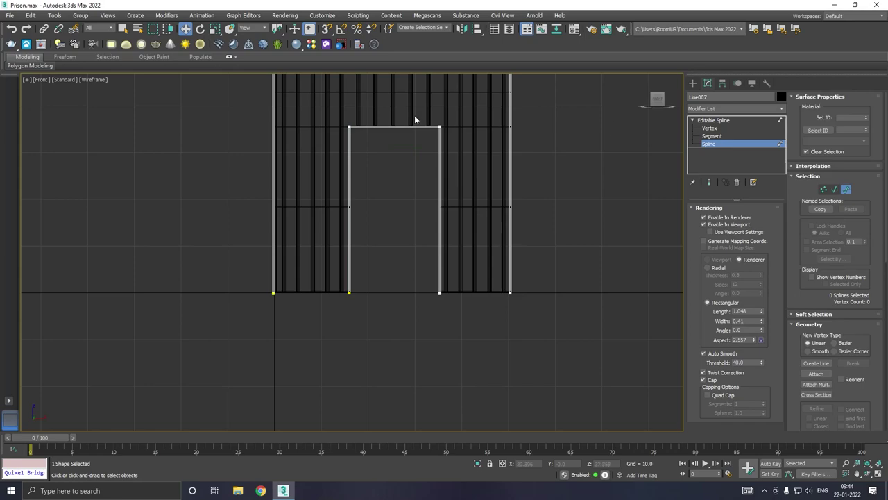
pyautogui.click(387, 128)
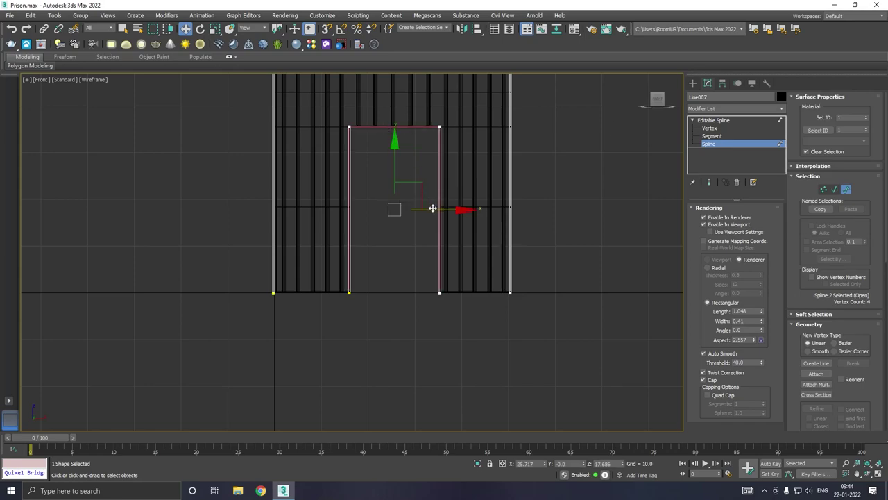
pyautogui.keyDown('shift'); pyautogui.moveTo(434, 208); pyautogui.dragTo(436, 208); pyautogui.keyUp('shift')
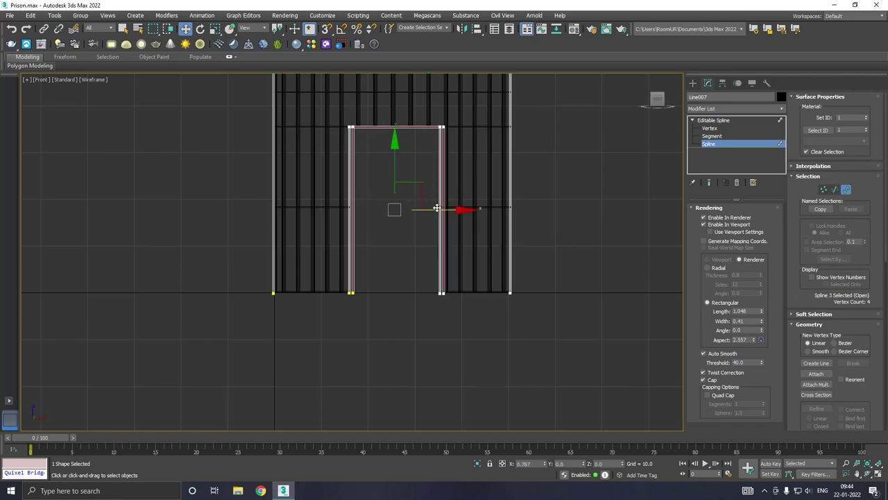
# Step: Lower the copied frame's top segment slightly
pyautogui.click(714, 129)
pyautogui.click(724, 137)
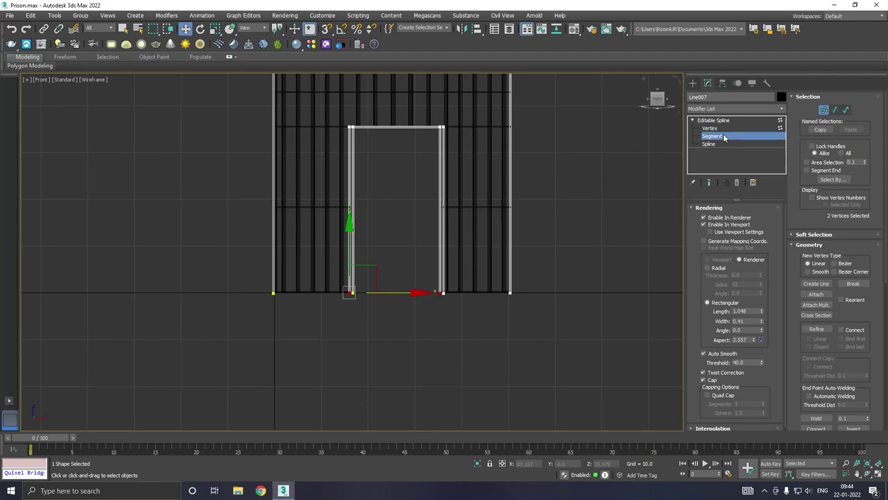
pyautogui.scroll(3, 362, 125)
pyautogui.scroll(2, 363, 129)
pyautogui.click(365, 129)
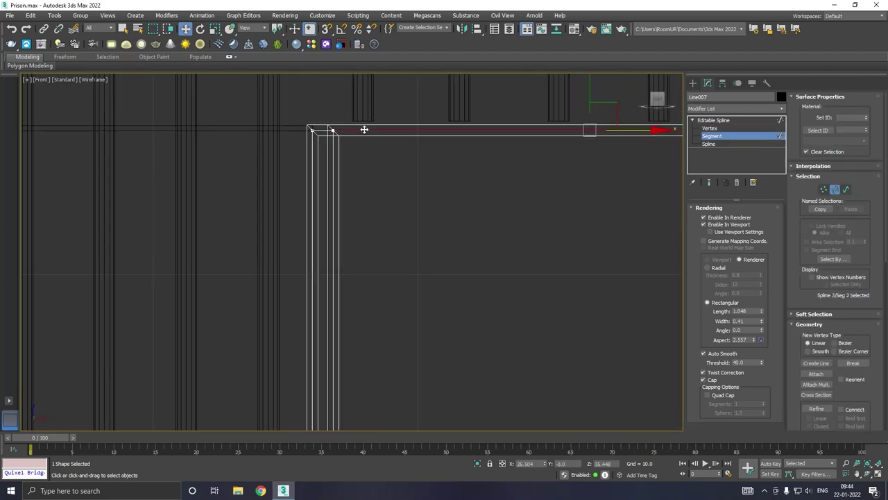
pyautogui.scroll(-2, 297, 134)
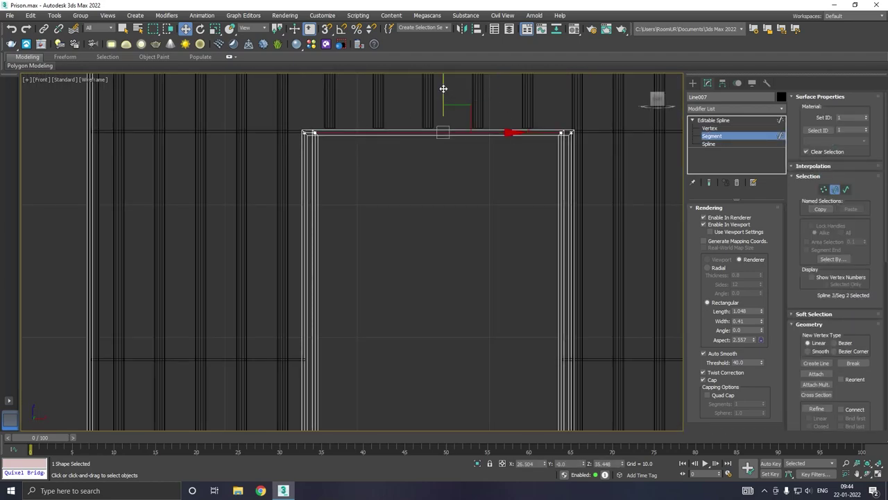
pyautogui.moveTo(444, 89); pyautogui.dragTo(444, 99)
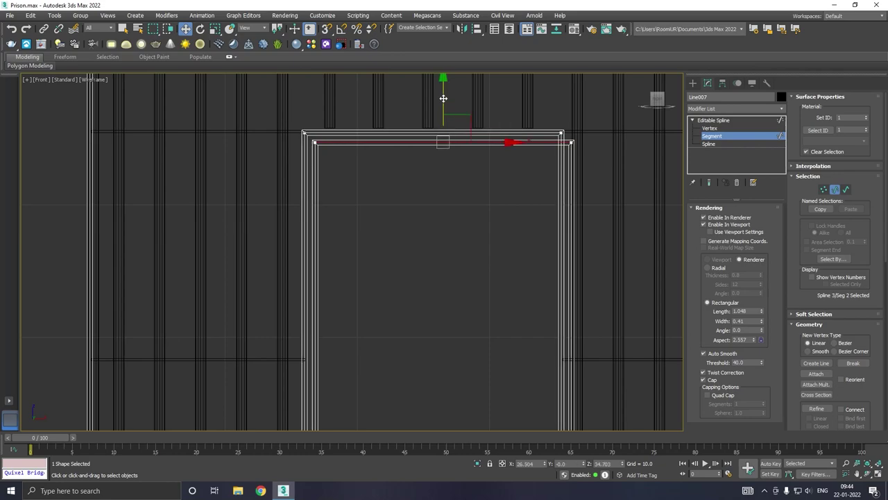
pyautogui.scroll(-3, 443, 99)
# Step: Move the copied frame's right and left jambs inward inside the doorway
pyautogui.click(507, 145)
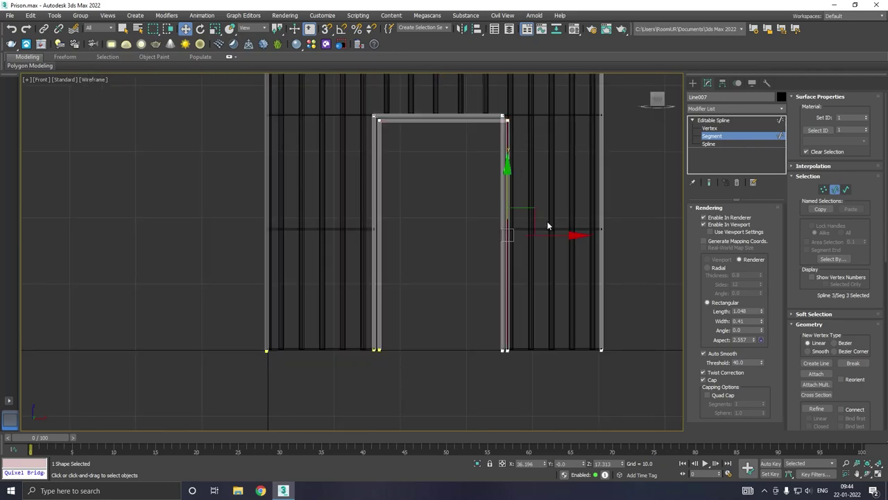
pyautogui.moveTo(550, 235); pyautogui.dragTo(539, 233)
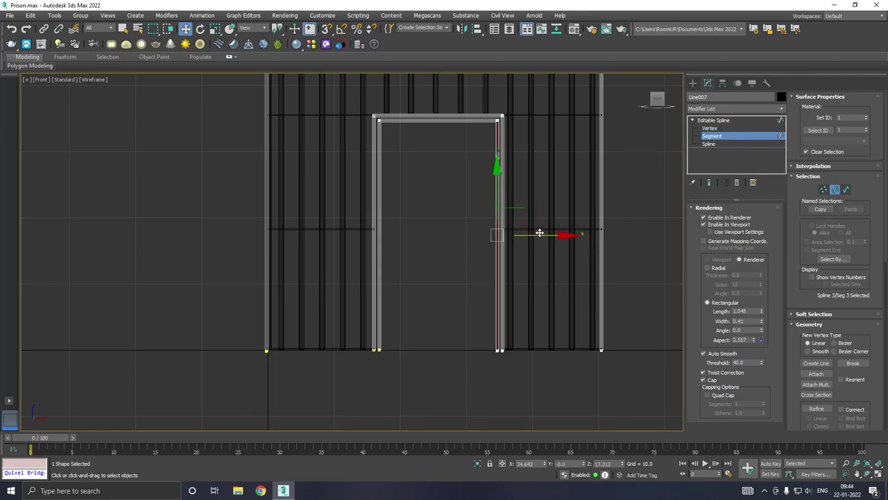
pyautogui.scroll(5, 378, 121)
pyautogui.click(382, 128)
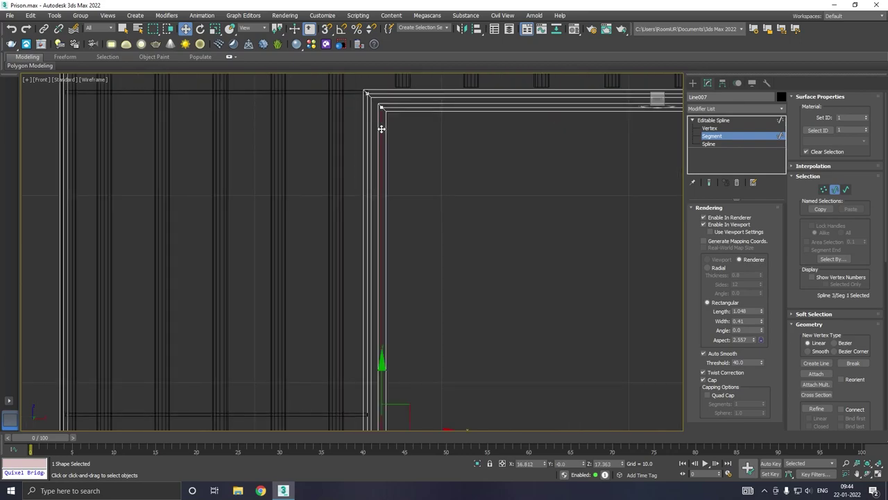
pyautogui.scroll(-3, 401, 168)
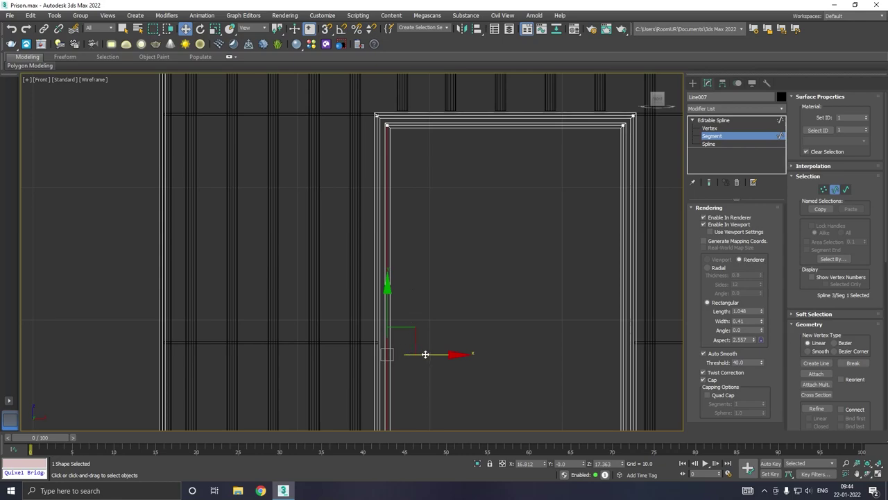
pyautogui.moveTo(424, 354); pyautogui.dragTo(423, 354)
# Step: In the Perspective view, trial a thinner Rendering Length for the frame, then undo it
pyautogui.press('p')
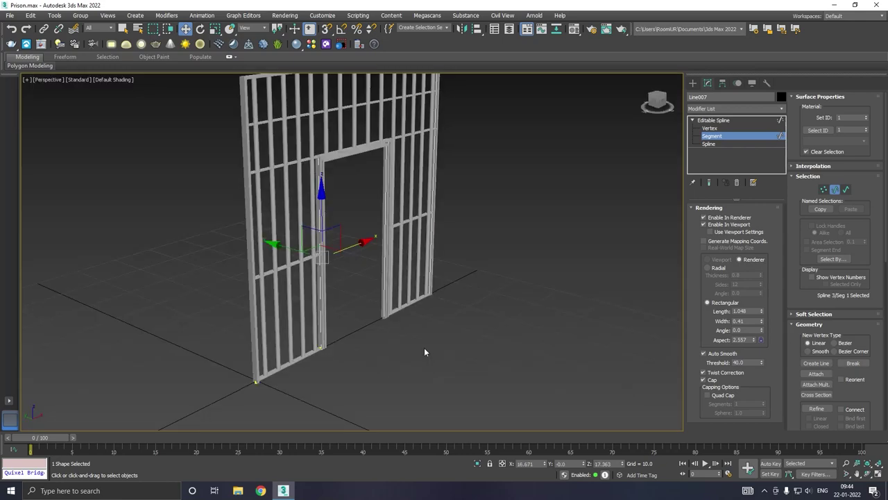
pyautogui.scroll(5, 335, 156)
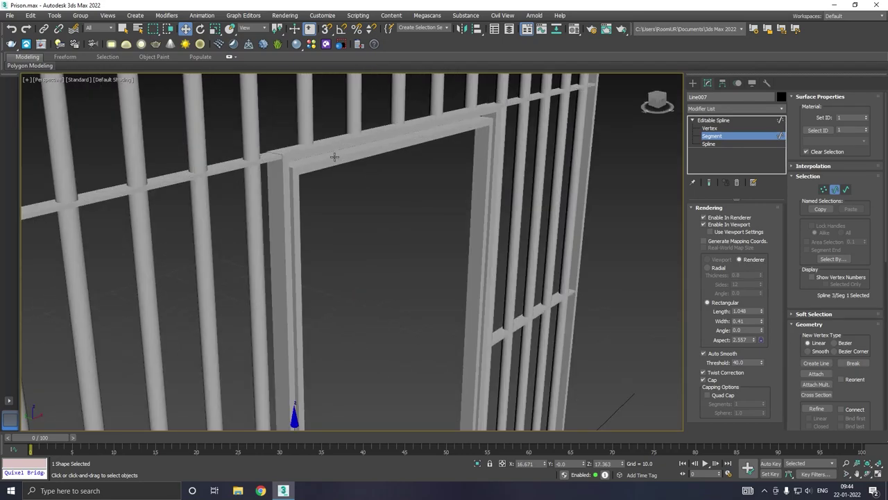
pyautogui.moveTo(358, 173)
pyautogui.keyDown('alt'); pyautogui.mouseDown(button='middle')
pyautogui.moveTo(291, 188)
pyautogui.moveTo(394, 162)
pyautogui.mouseUp(button='middle'); pyautogui.keyUp('alt')
pyautogui.scroll(-3, 292, 188)
pyautogui.scroll(-3, 357, 157)
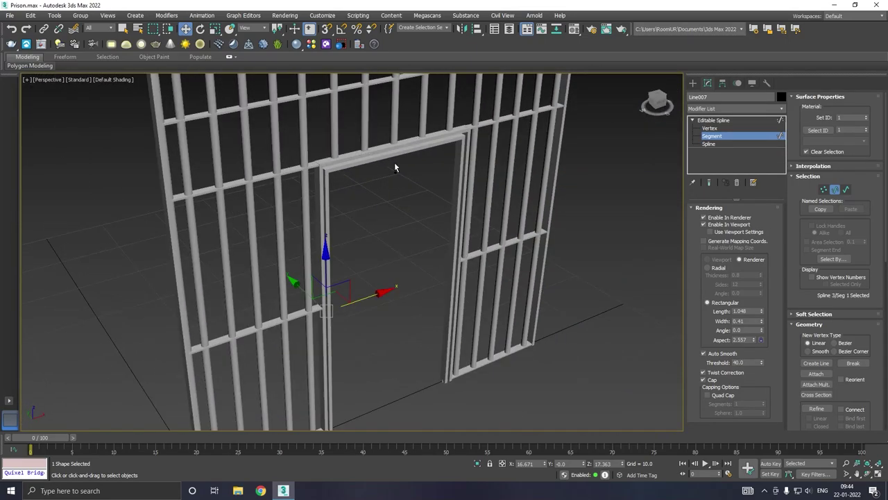
pyautogui.scroll(2, 394, 163)
pyautogui.scroll(1, 393, 169)
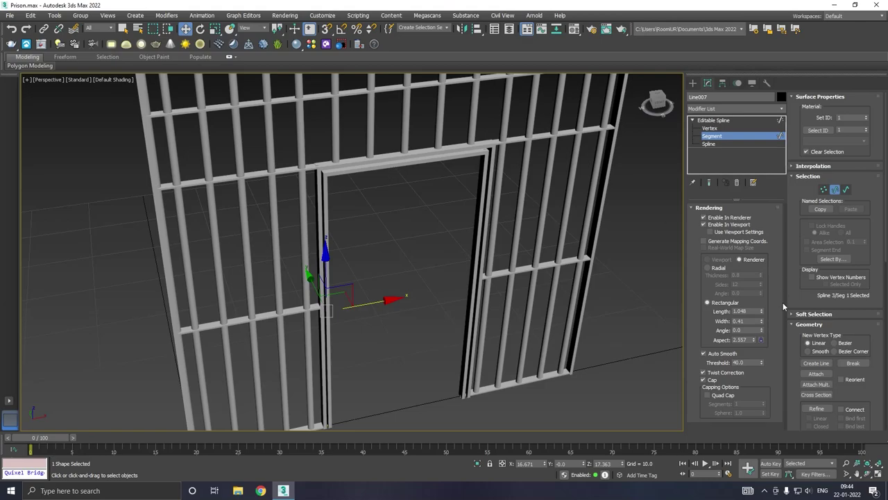
pyautogui.moveTo(761, 314)
pyautogui.mouseDown()
pyautogui.moveTo(762, 331)
pyautogui.moveTo(762, 323)
pyautogui.mouseUp()
pyautogui.click(12, 28)
# Step: Select the inner door frame spline at Spline level
pyautogui.click(709, 144)
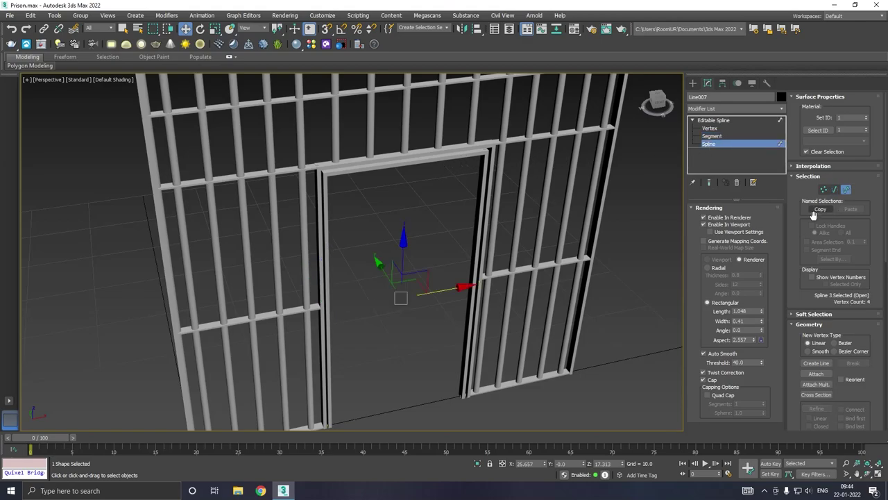
pyautogui.scroll(-2, 833, 375)
pyautogui.scroll(-2, 819, 372)
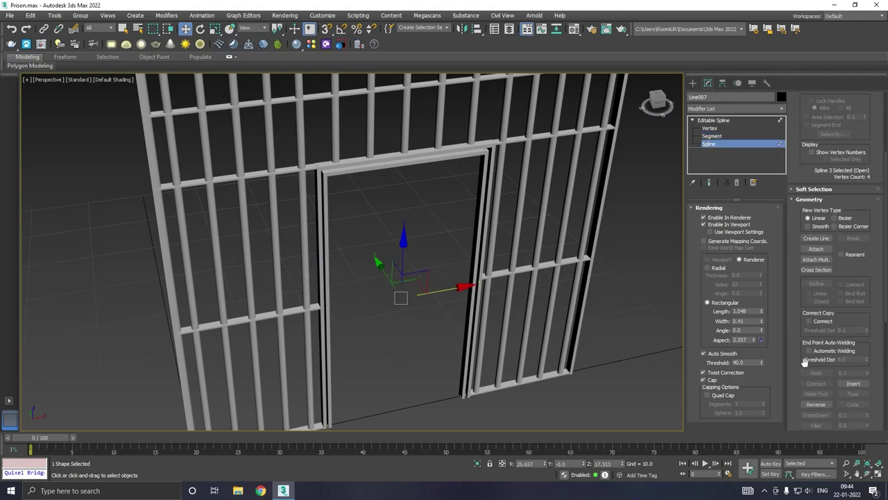
pyautogui.scroll(-2, 807, 367)
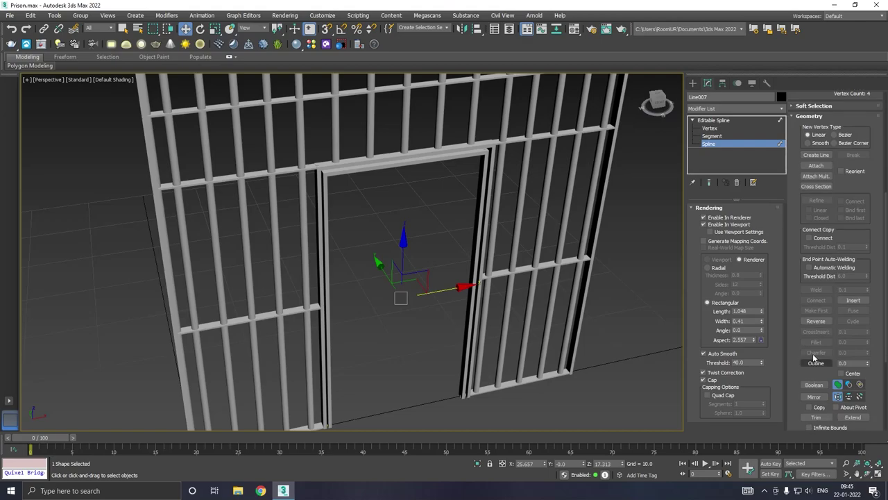
# Step: Detach the inner door frame into its own shape, Shape001, and select it
pyautogui.scroll(-2, 797, 304)
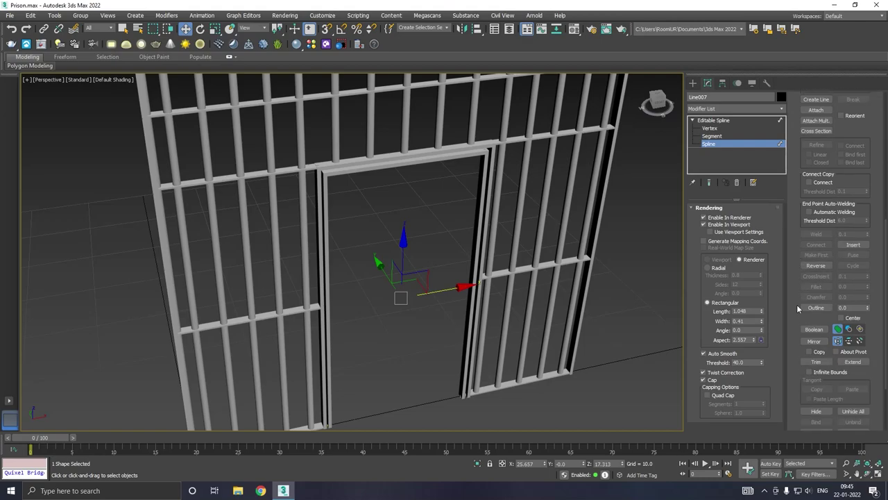
pyautogui.scroll(-1, 797, 304)
pyautogui.click(817, 412)
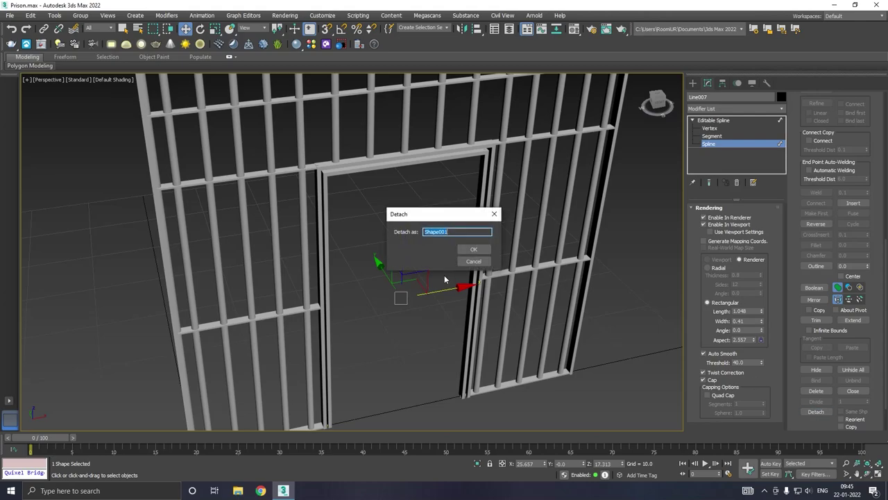
pyautogui.click(474, 252)
pyautogui.click(484, 174)
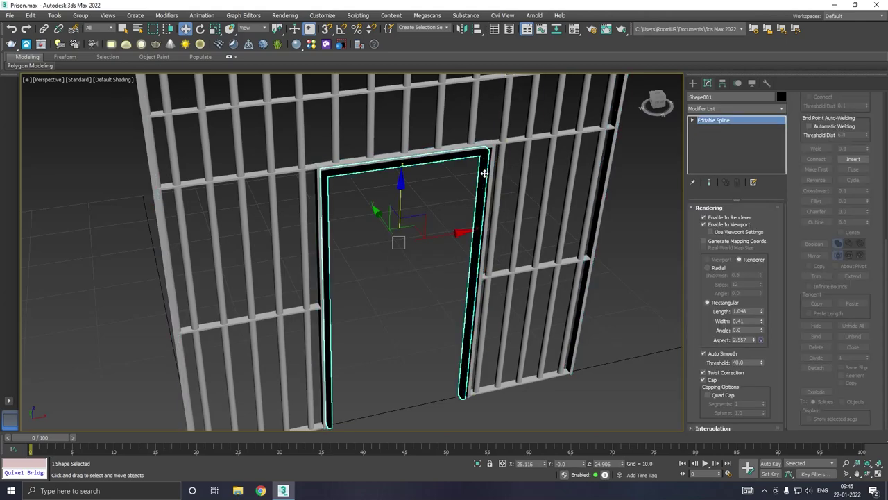
# Step: Give Shape001 the light grey material and a rectangular profile of Length 0.954 with thinner width
pyautogui.press('m')
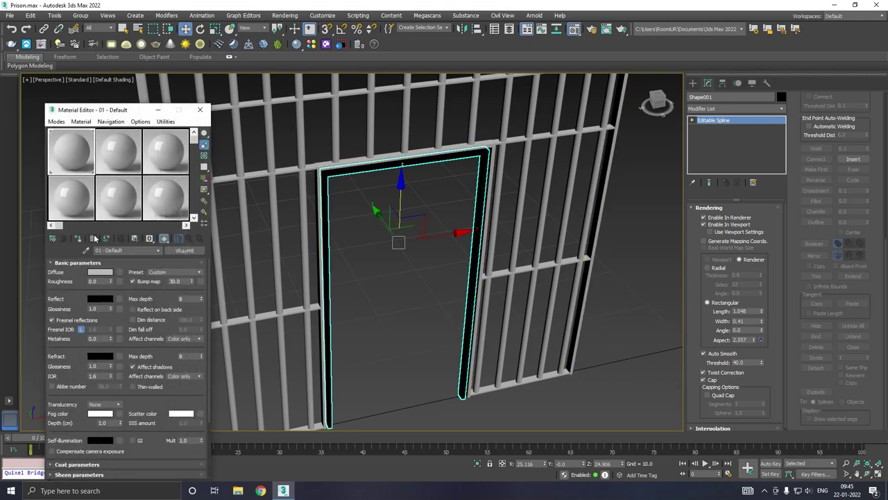
pyautogui.click(96, 240)
pyautogui.press('m')
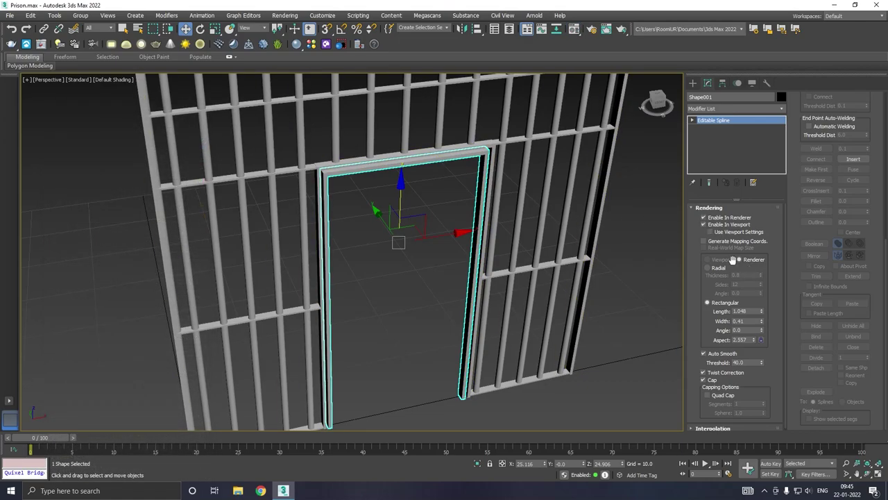
pyautogui.moveTo(762, 312); pyautogui.dragTo(765, 316)
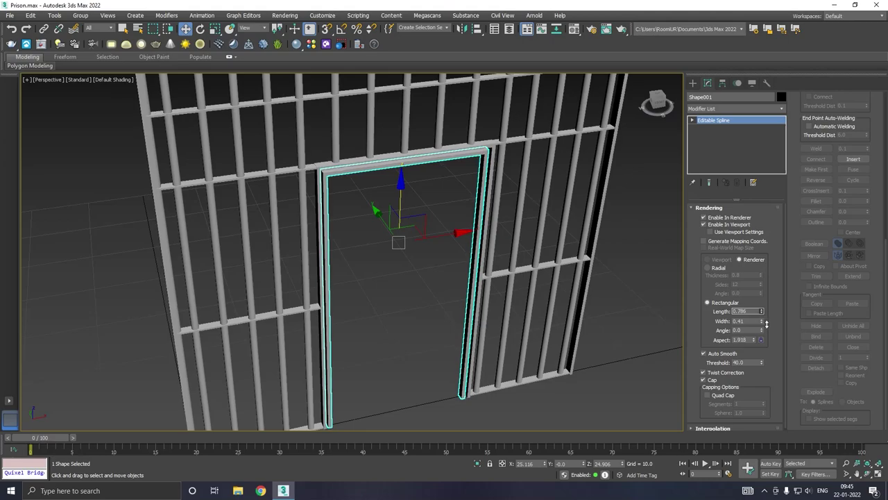
pyautogui.moveTo(763, 321); pyautogui.dragTo(764, 331)
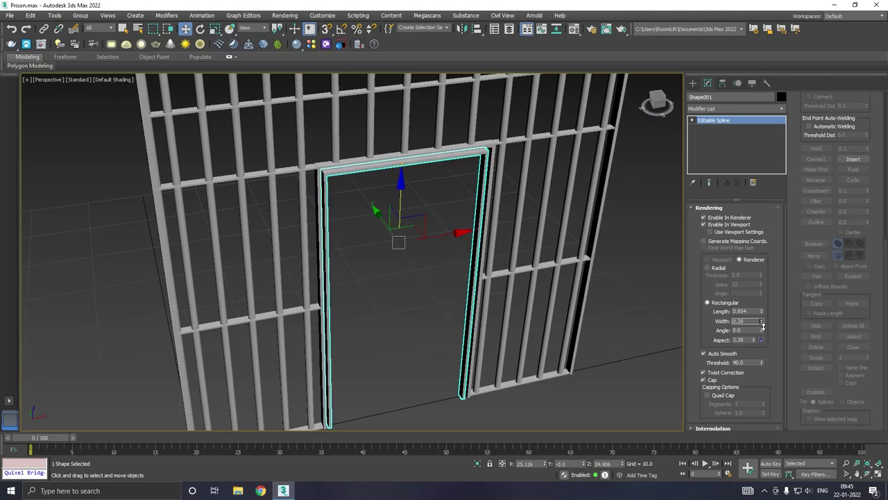
# Step: Fine-tune the door frame's profile width to about 0.31
pyautogui.moveTo(424, 256)
pyautogui.keyDown('alt'); pyautogui.mouseDown(button='middle')
pyautogui.moveTo(488, 229)
pyautogui.moveTo(510, 241)
pyautogui.moveTo(523, 226)
pyautogui.moveTo(413, 255)
pyautogui.mouseUp(button='middle'); pyautogui.keyUp('alt')
pyautogui.scroll(-3, 522, 225)
pyautogui.click(407, 254)
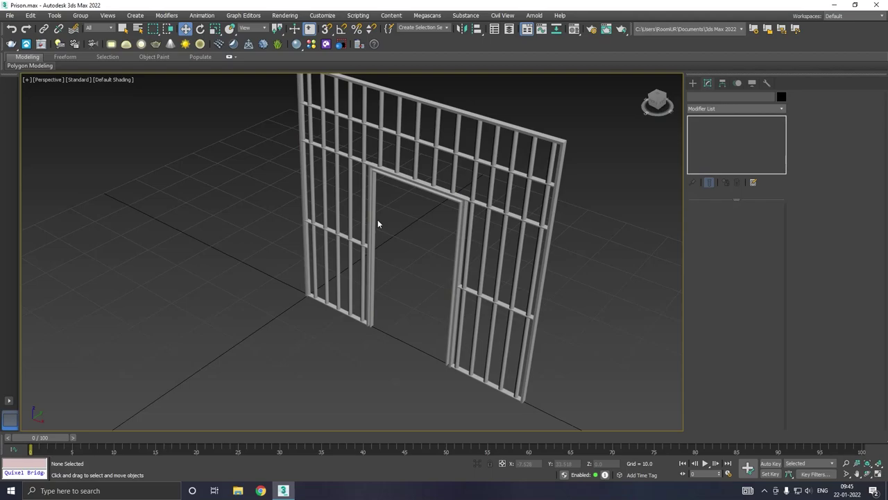
pyautogui.scroll(5, 377, 225)
pyautogui.click(341, 282)
pyautogui.moveTo(414, 274)
pyautogui.keyDown('alt'); pyautogui.mouseDown(button='middle')
pyautogui.moveTo(458, 243)
pyautogui.moveTo(476, 264)
pyautogui.mouseUp(button='middle'); pyautogui.keyUp('alt')
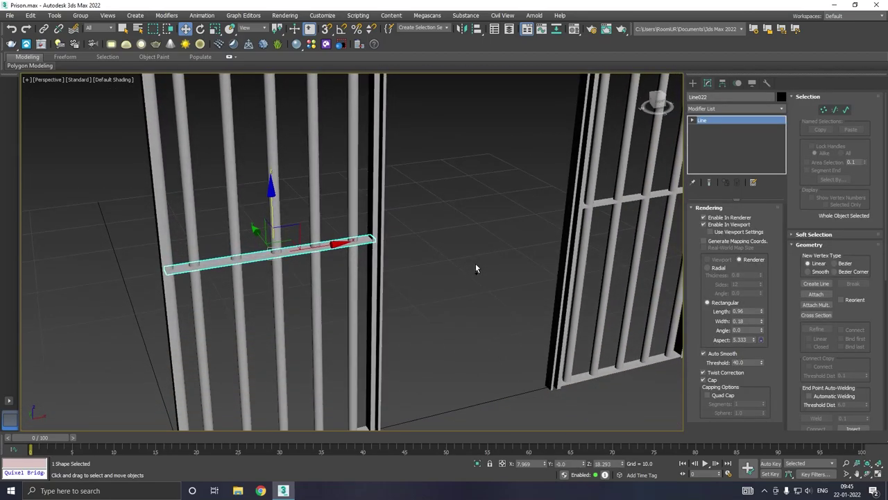
pyautogui.click(383, 287)
pyautogui.click(382, 286)
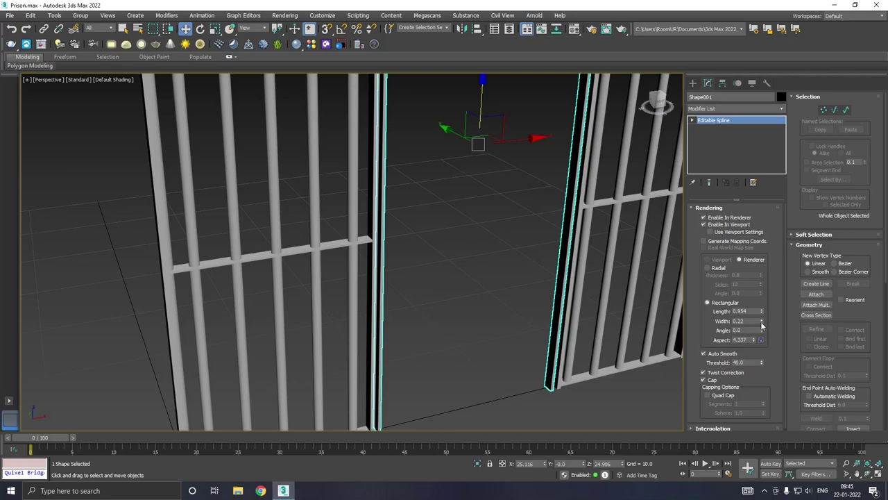
pyautogui.moveTo(761, 324); pyautogui.dragTo(762, 321)
# Step: Copy a wall bar to the doorway's left edge and set its Radial Thickness to 0.49
pyautogui.press('f')
pyautogui.click(482, 297)
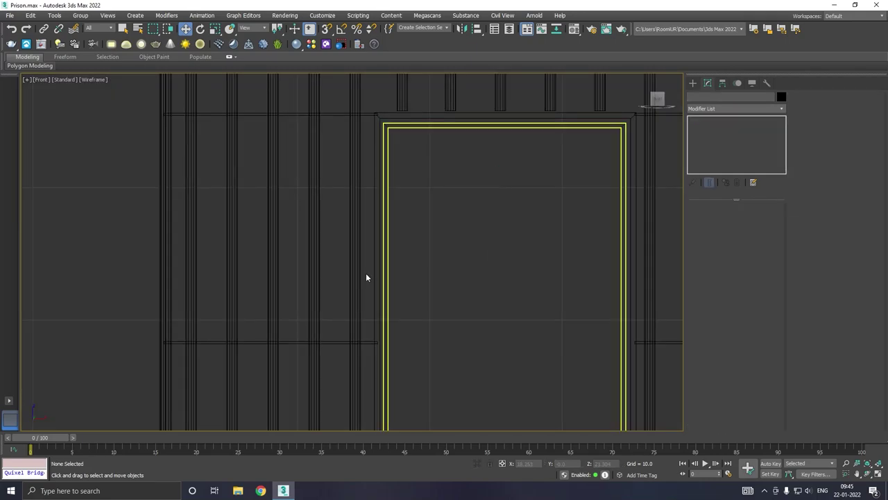
pyautogui.scroll(-4, 340, 268)
pyautogui.click(345, 258)
pyautogui.scroll(-3, 344, 260)
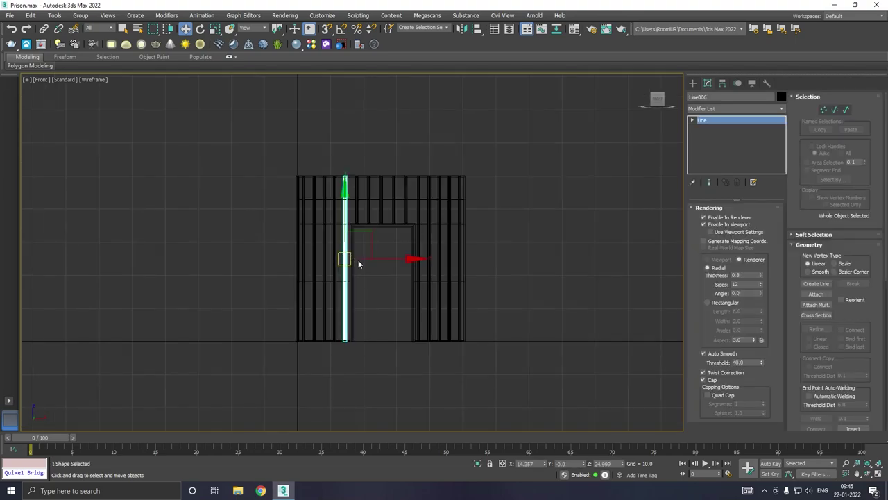
pyautogui.keyDown('shift'); pyautogui.moveTo(389, 260); pyautogui.dragTo(404, 258); pyautogui.keyUp('shift')
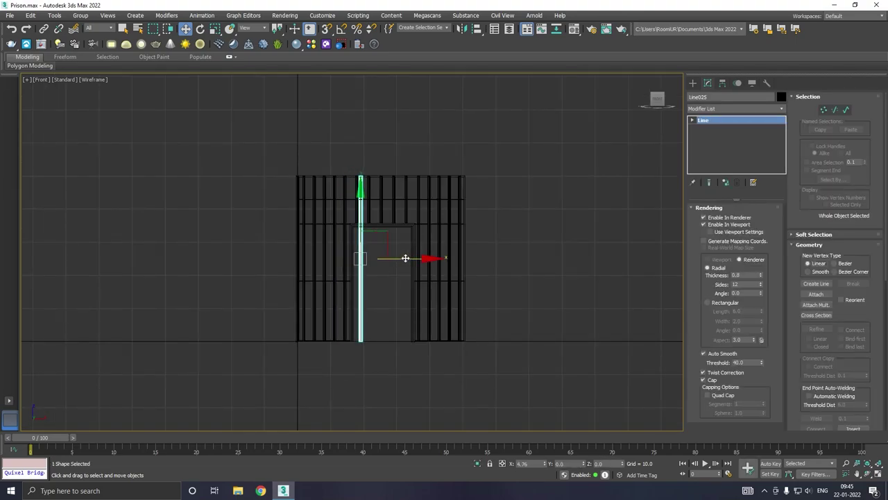
pyautogui.click(445, 283)
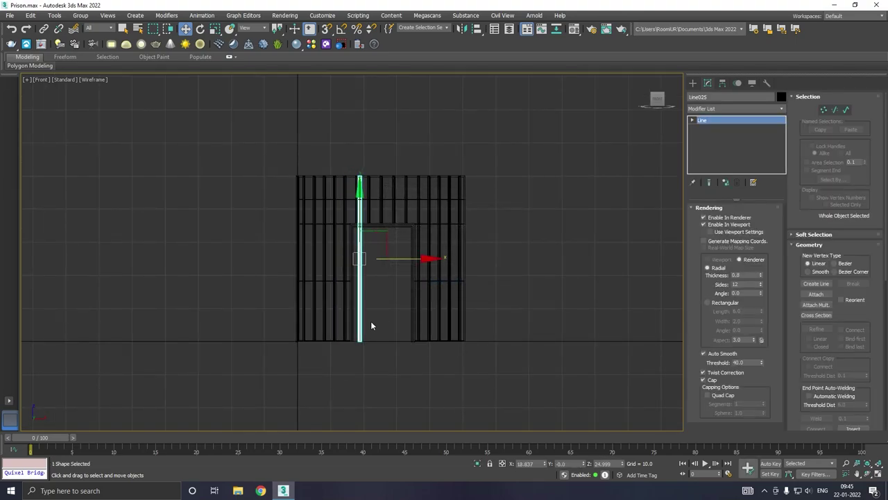
pyautogui.scroll(3, 360, 328)
pyautogui.scroll(3, 359, 329)
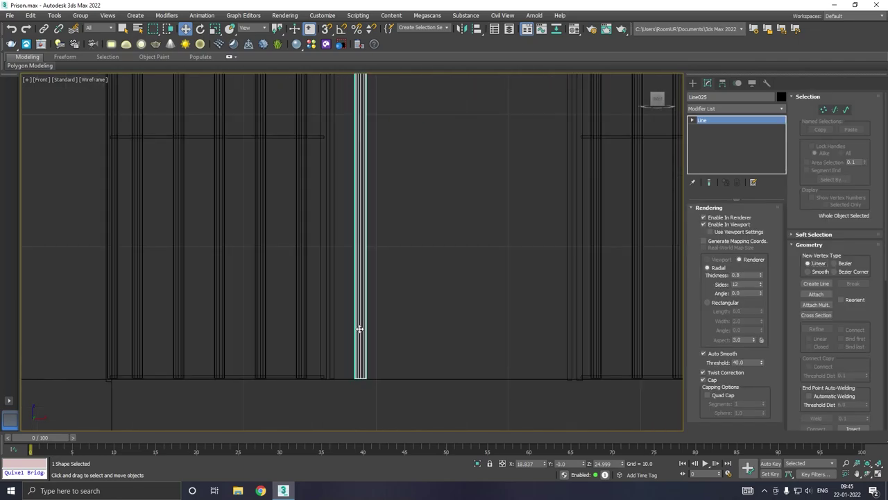
pyautogui.moveTo(359, 328); pyautogui.dragTo(349, 322)
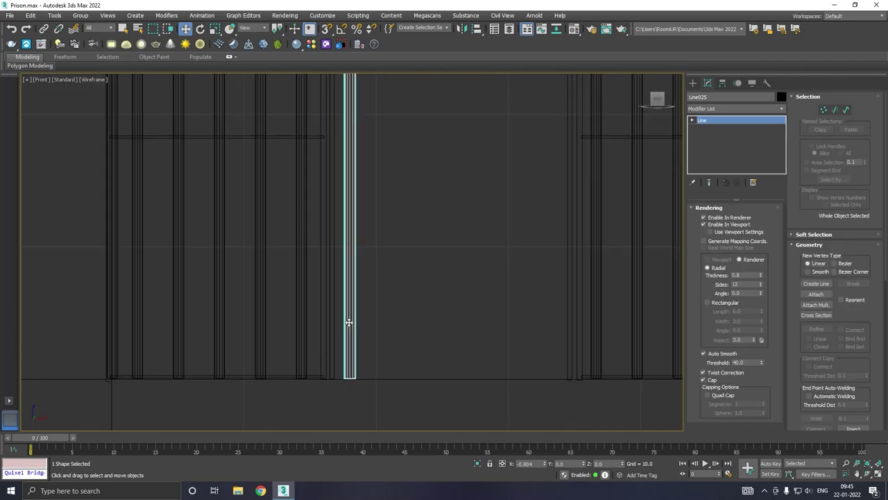
pyautogui.moveTo(760, 275); pyautogui.dragTo(763, 290)
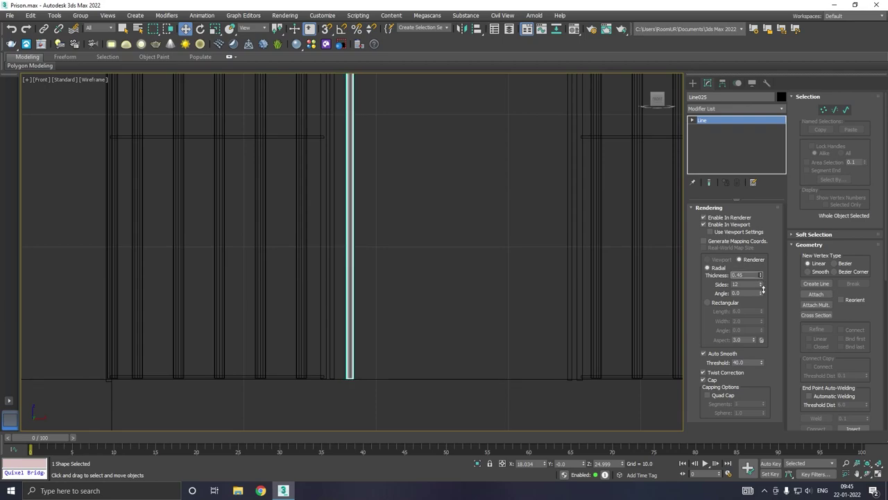
pyautogui.moveTo(763, 291); pyautogui.dragTo(762, 286)
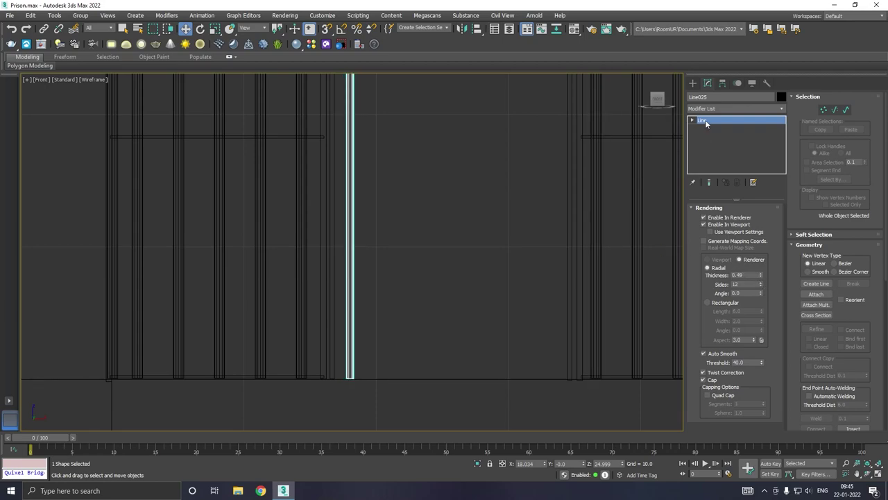
# Step: Lower the new bar's top vertex down to the door frame top
pyautogui.press('1')
pyautogui.scroll(-2, 397, 300)
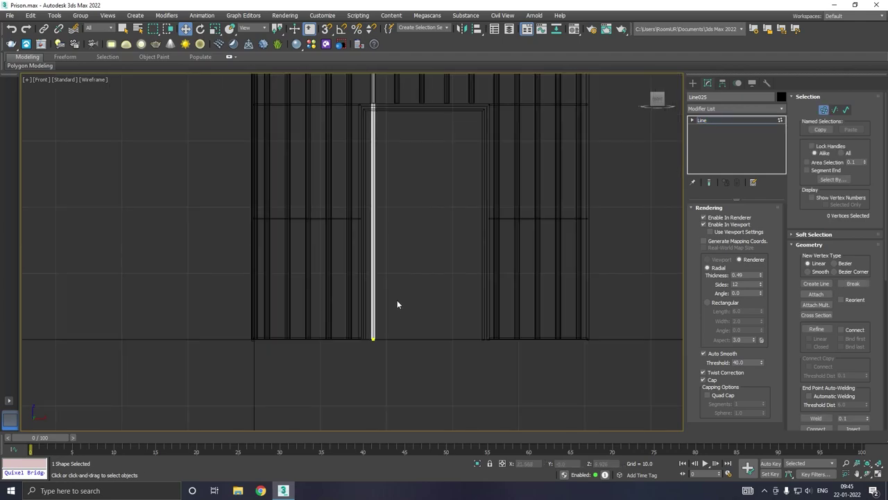
pyautogui.scroll(-2, 375, 285)
pyautogui.click(384, 154)
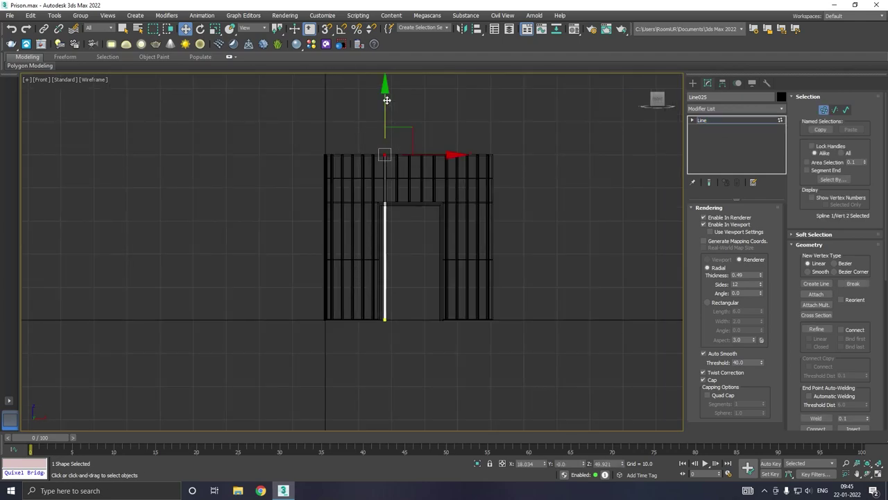
pyautogui.moveTo(390, 127)
pyautogui.mouseDown()
pyautogui.moveTo(388, 196)
pyautogui.moveTo(377, 183)
pyautogui.mouseUp()
pyautogui.scroll(5, 390, 174)
pyautogui.scroll(3, 390, 179)
pyautogui.scroll(-3, 378, 183)
pyautogui.scroll(-3, 377, 183)
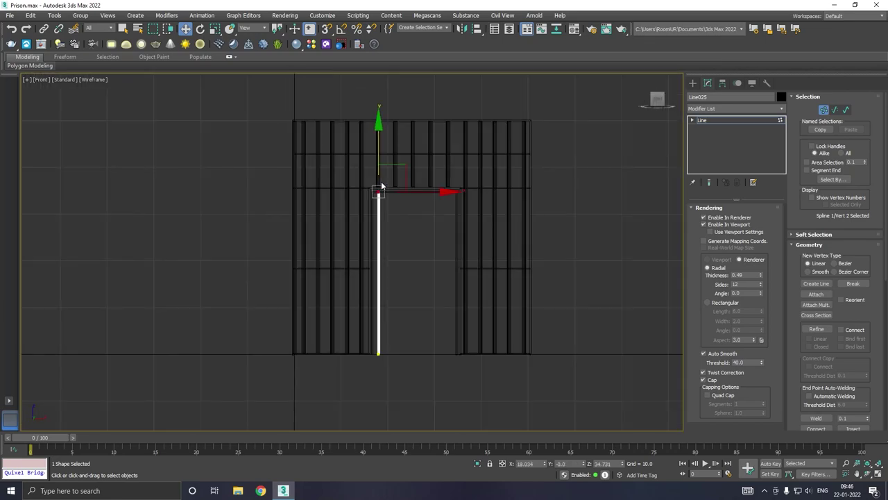
pyautogui.click(712, 121)
# Step: Clone the thin door bar rightward as 6 evenly spaced copies
pyautogui.scroll(3, 399, 239)
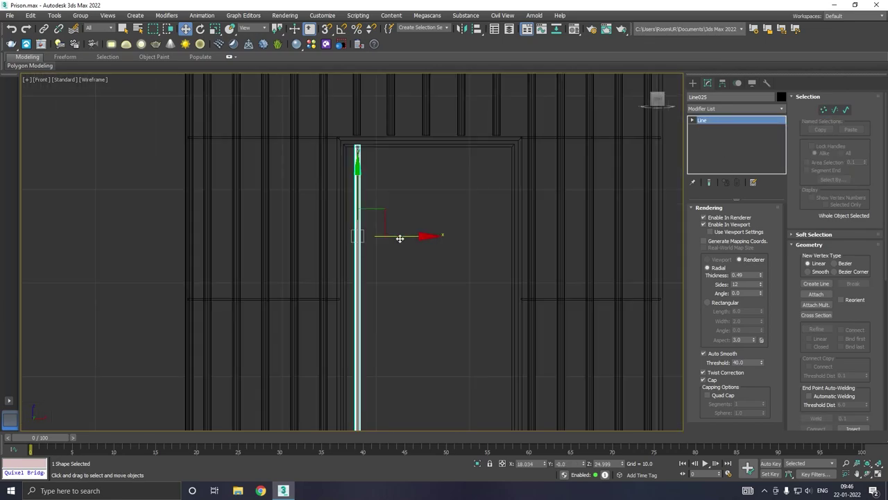
pyautogui.scroll(2, 399, 238)
pyautogui.keyDown('shift'); pyautogui.moveTo(397, 236); pyautogui.dragTo(423, 230); pyautogui.keyUp('shift')
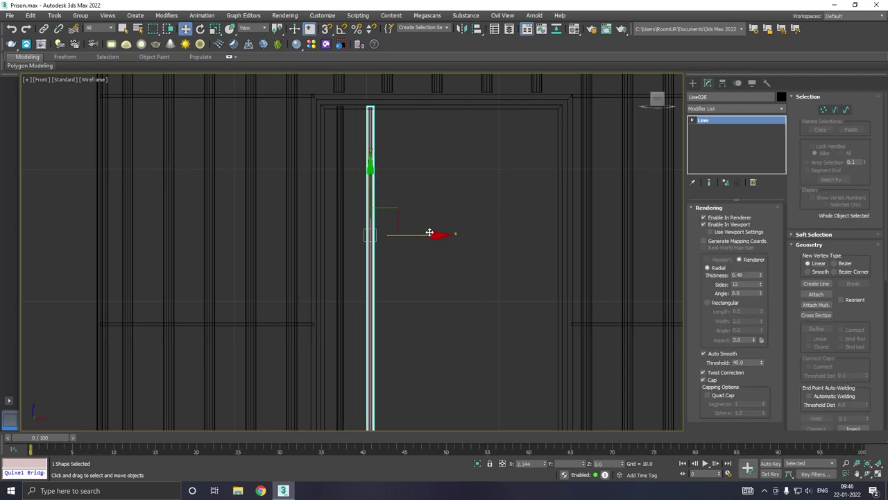
pyautogui.moveTo(422, 230); pyautogui.dragTo(420, 229)
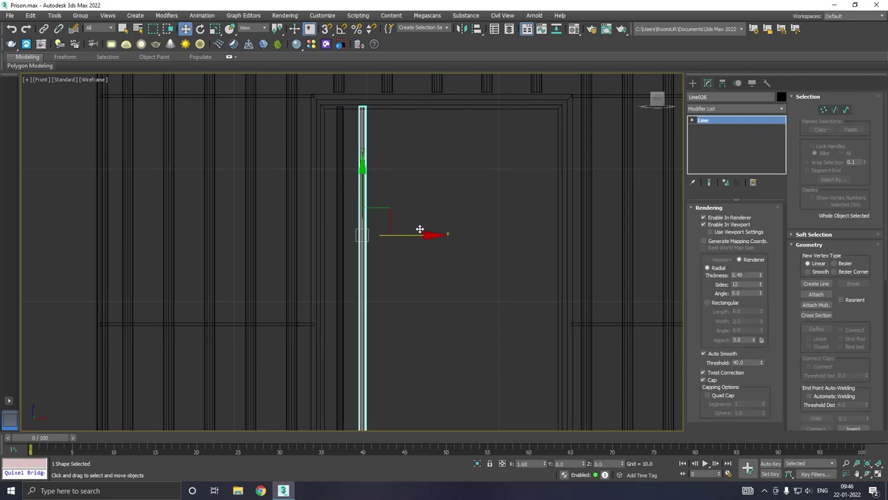
pyautogui.moveTo(420, 230); pyautogui.dragTo(417, 228)
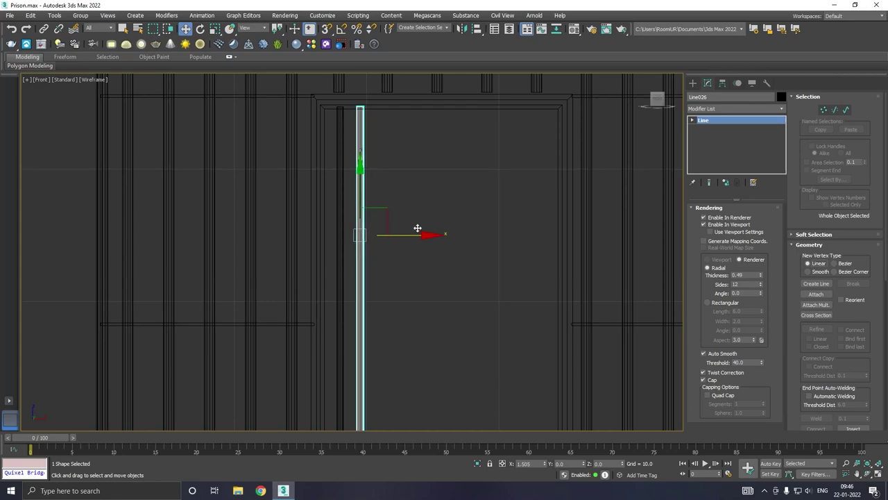
pyautogui.hotkey('ctrl', 'v')
pyautogui.write('6')
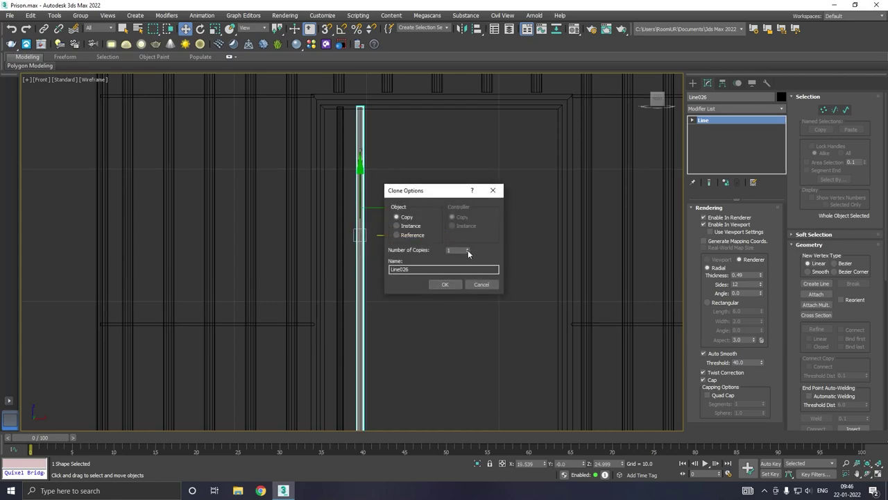
pyautogui.click(446, 284)
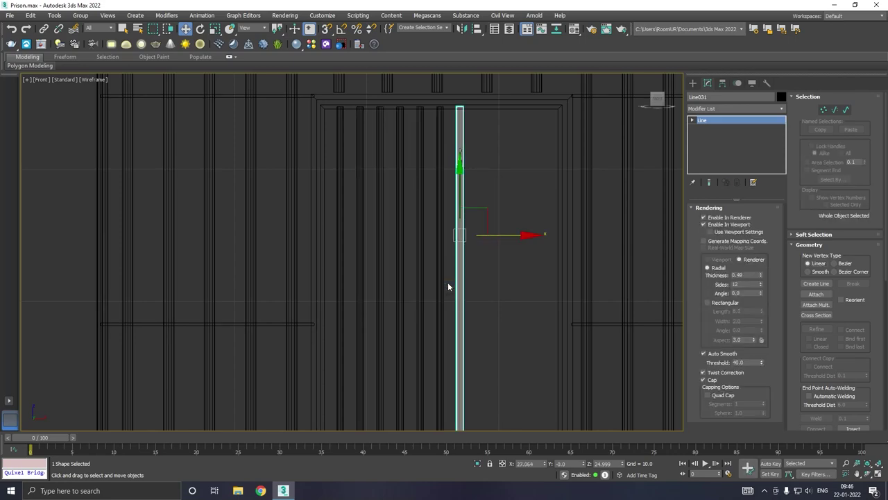
# Step: Add further bar copies out to the doorway's right edge, through Line035
pyautogui.moveTo(503, 236); pyautogui.dragTo(526, 236)
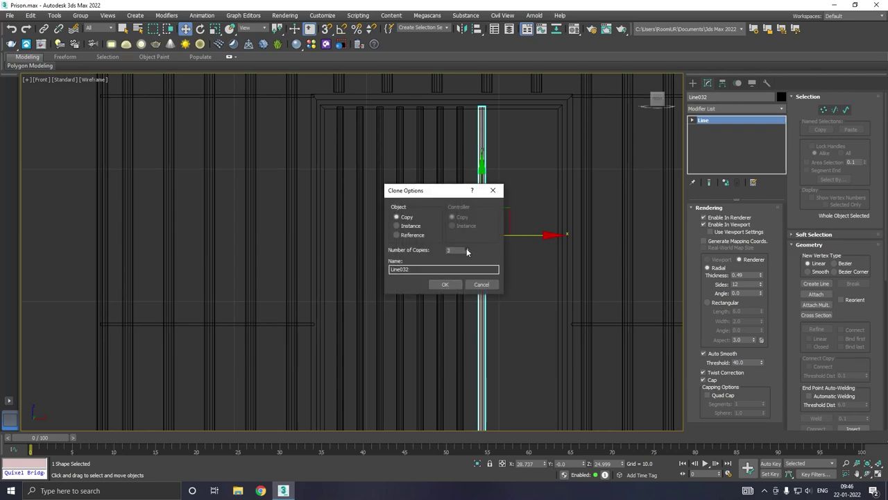
pyautogui.click(445, 284)
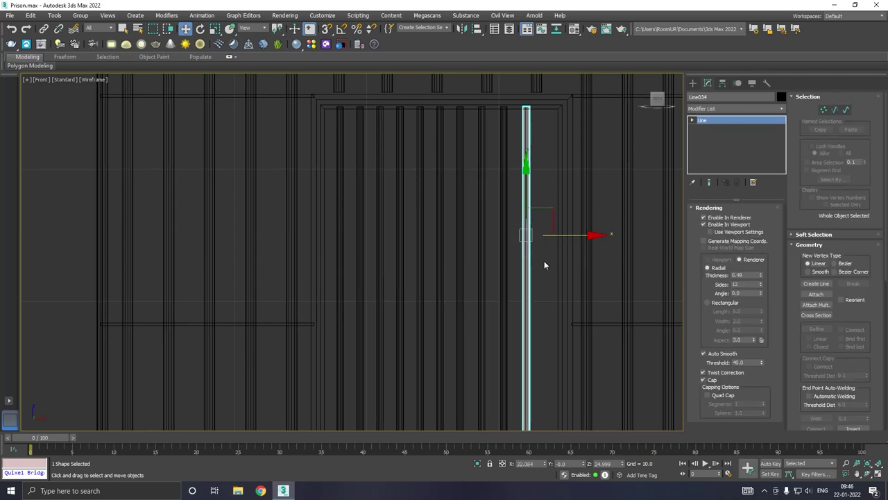
pyautogui.keyDown('shift'); pyautogui.moveTo(569, 236); pyautogui.dragTo(589, 233); pyautogui.keyUp('shift')
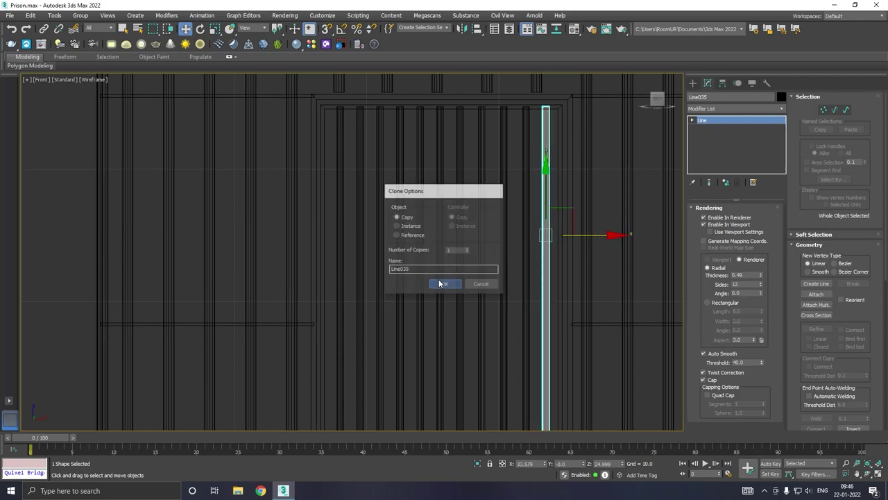
pyautogui.click(445, 283)
# Step: Copy the bottom wall crossbar into the doorway as Line036 along the foot of the door bars
pyautogui.press('p')
pyautogui.scroll(-5, 444, 278)
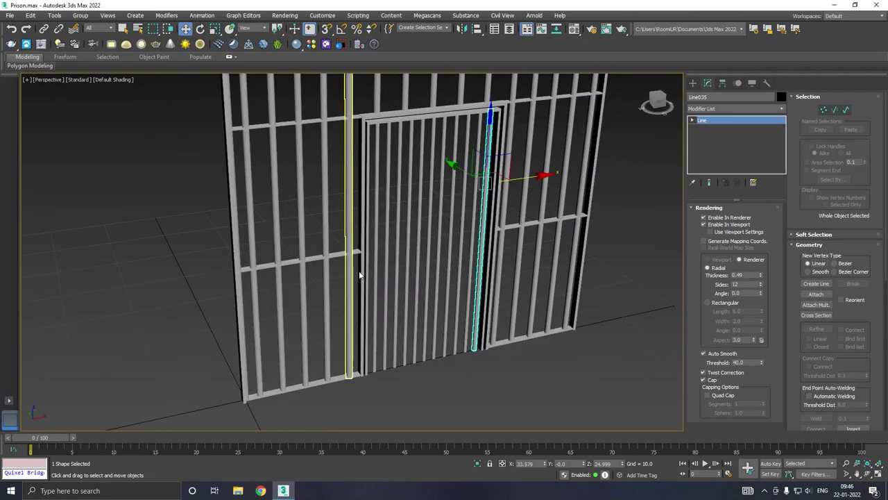
pyautogui.moveTo(459, 273)
pyautogui.keyDown('alt'); pyautogui.mouseDown(button='middle')
pyautogui.moveTo(400, 244)
pyautogui.moveTo(433, 234)
pyautogui.mouseUp(button='middle'); pyautogui.keyUp('alt')
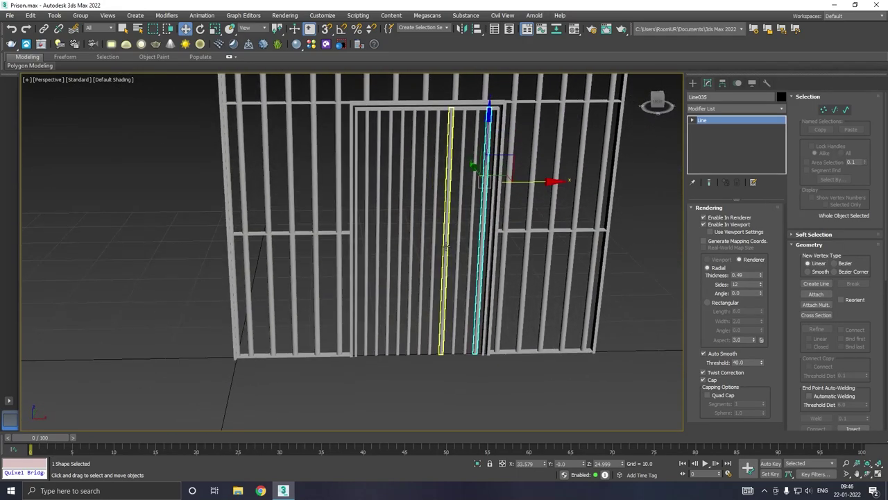
pyautogui.click(277, 357)
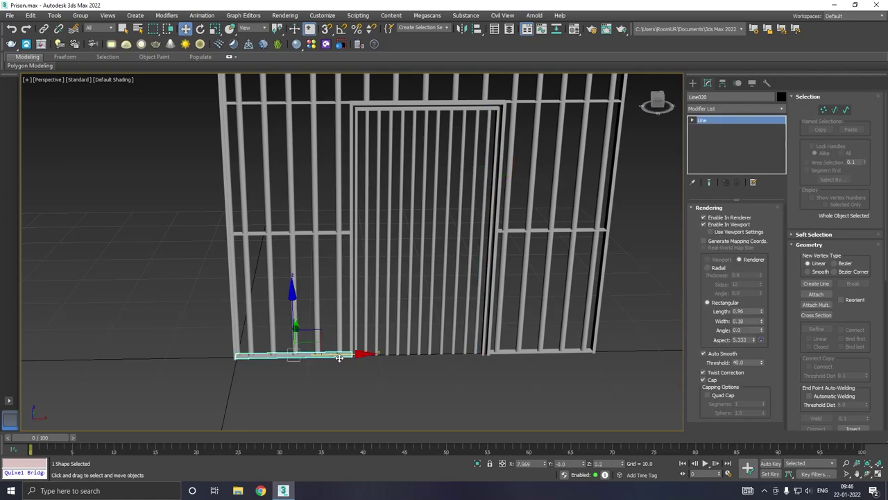
pyautogui.scroll(2, 394, 354)
pyautogui.scroll(2, 394, 352)
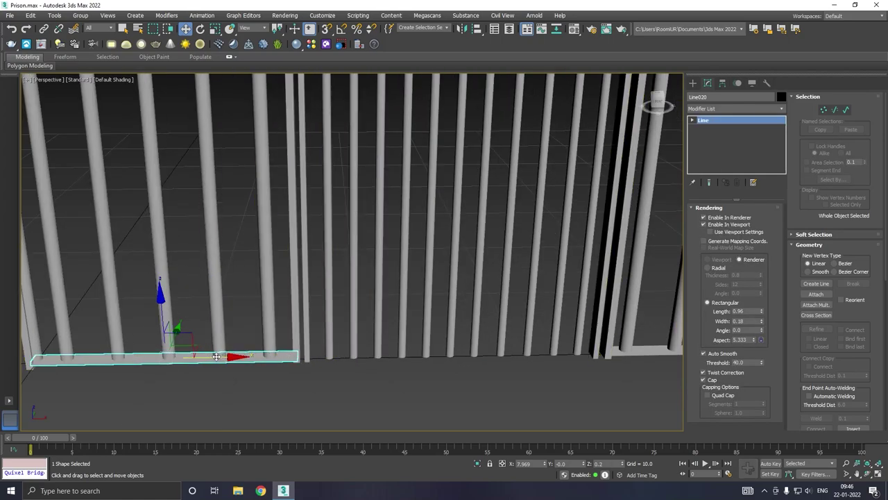
pyautogui.keyDown('shift'); pyautogui.moveTo(218, 355); pyautogui.dragTo(516, 339); pyautogui.keyUp('shift')
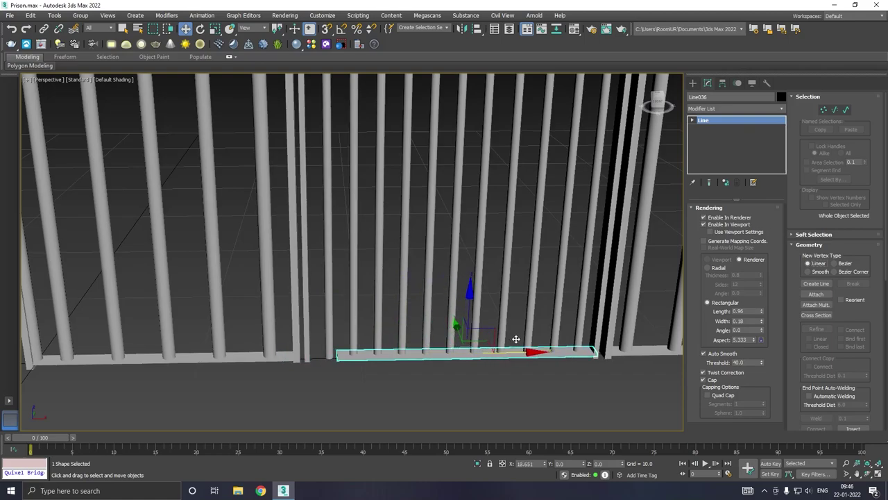
pyautogui.moveTo(516, 338); pyautogui.dragTo(486, 335)
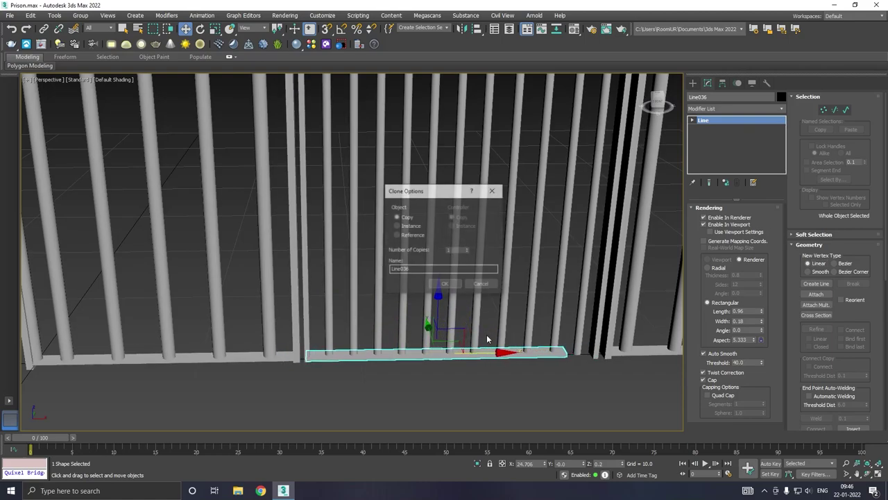
pyautogui.click(455, 284)
# Step: Select the crossbar's right end vertex, then zoom out to view the whole wall
pyautogui.press('1')
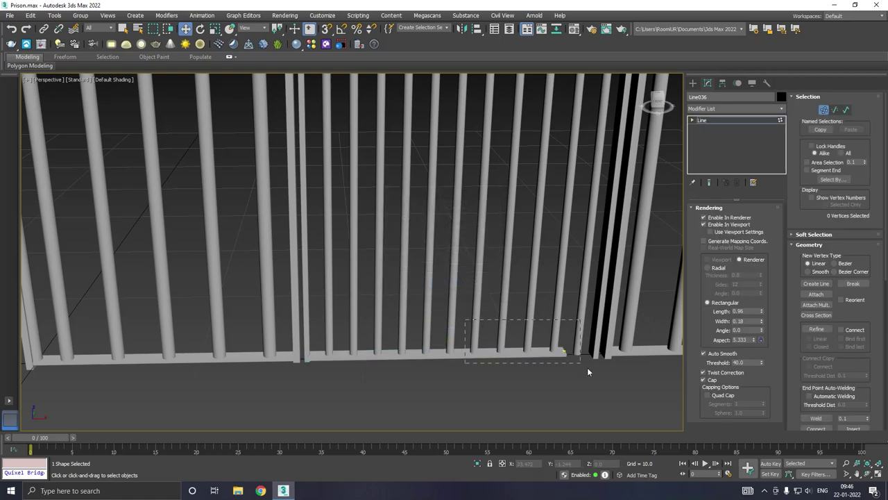
pyautogui.moveTo(587, 372); pyautogui.dragTo(587, 365)
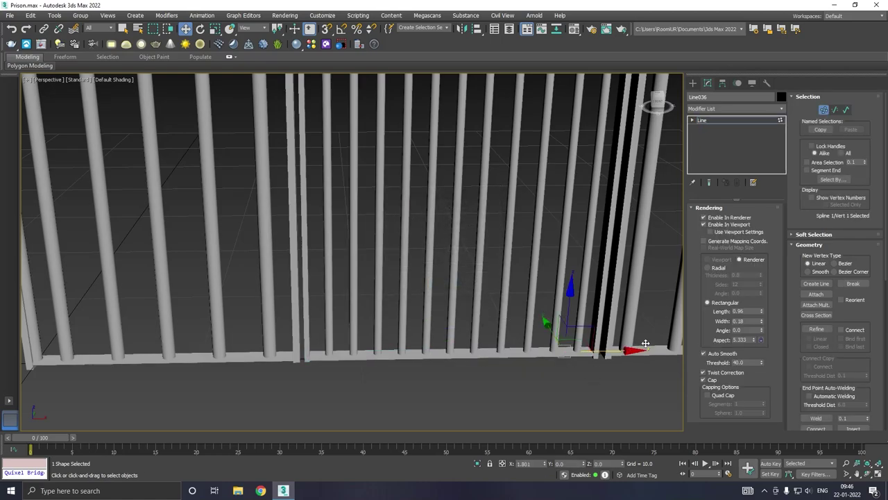
pyautogui.scroll(-5, 411, 377)
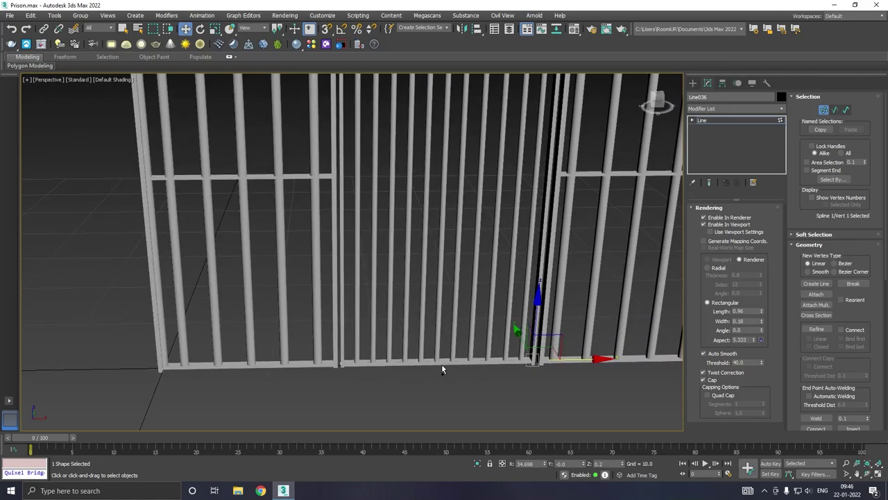
pyautogui.scroll(1, 467, 362)
pyautogui.scroll(-1, 466, 355)
pyautogui.scroll(-2, 458, 364)
pyautogui.scroll(-2, 442, 379)
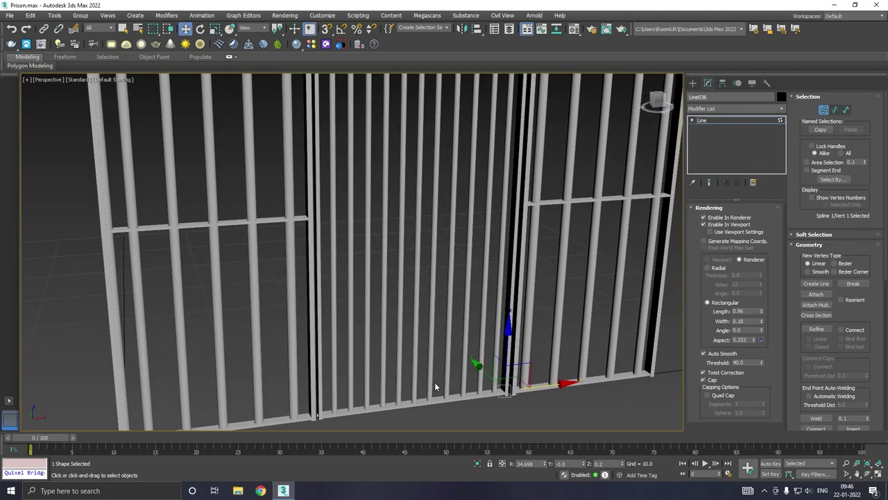
pyautogui.scroll(-3, 436, 386)
pyautogui.keyDown('alt'); pyautogui.moveTo(436, 387); pyautogui.dragTo(403, 381, button='middle'); pyautogui.keyUp('alt')
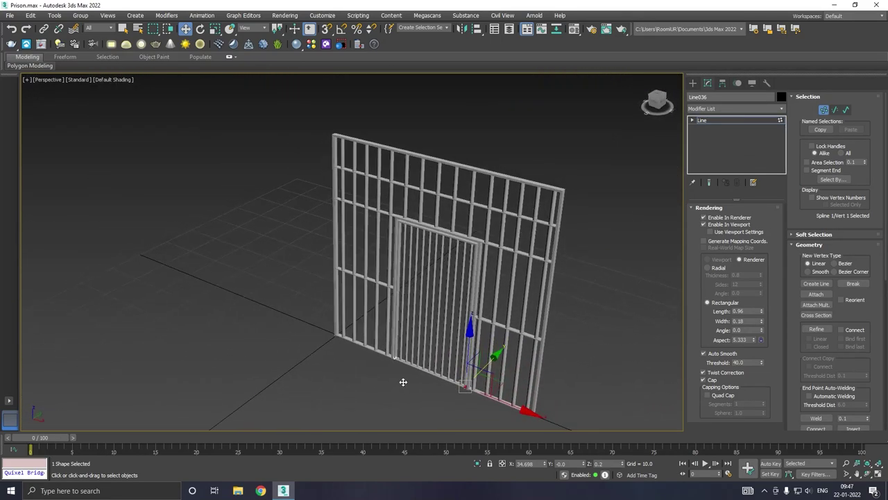
pyautogui.scroll(2, 431, 352)
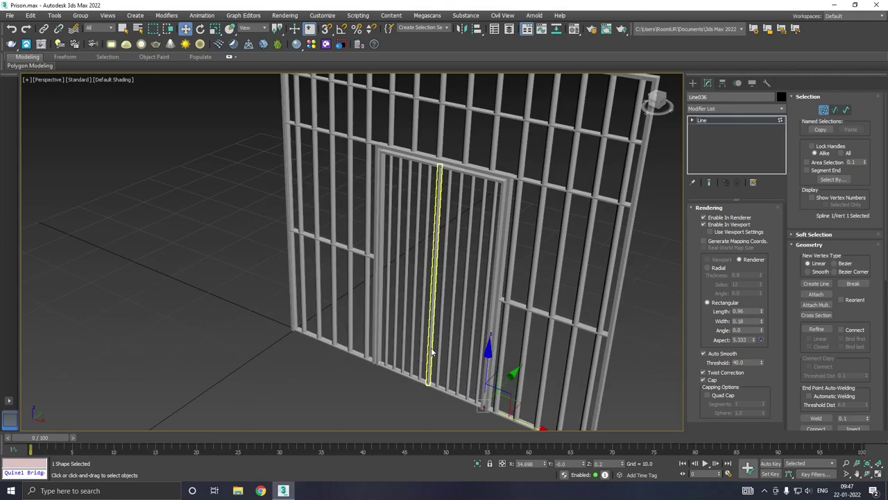
# Step: Copy a wall crossbar into the door as Line037 and lower it to the door's bottom
pyautogui.scroll(4, 431, 353)
pyautogui.click(208, 277)
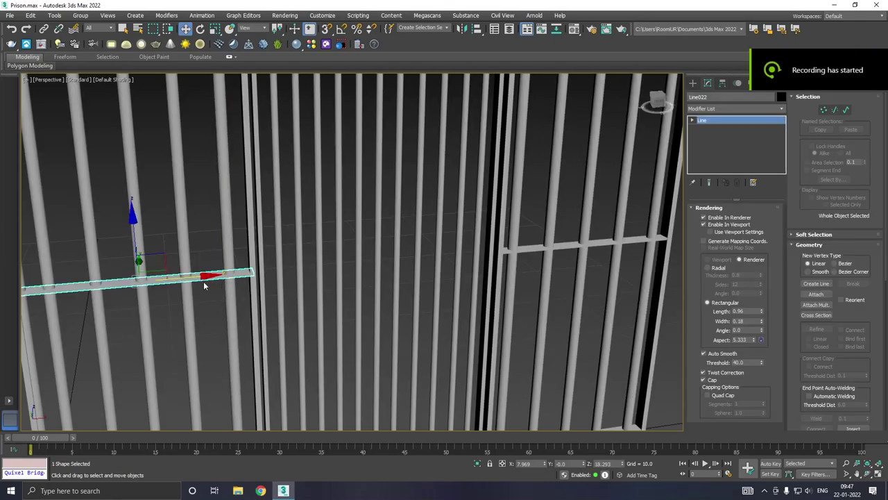
pyautogui.keyDown('shift'); pyautogui.moveTo(180, 277); pyautogui.dragTo(409, 244); pyautogui.keyUp('shift')
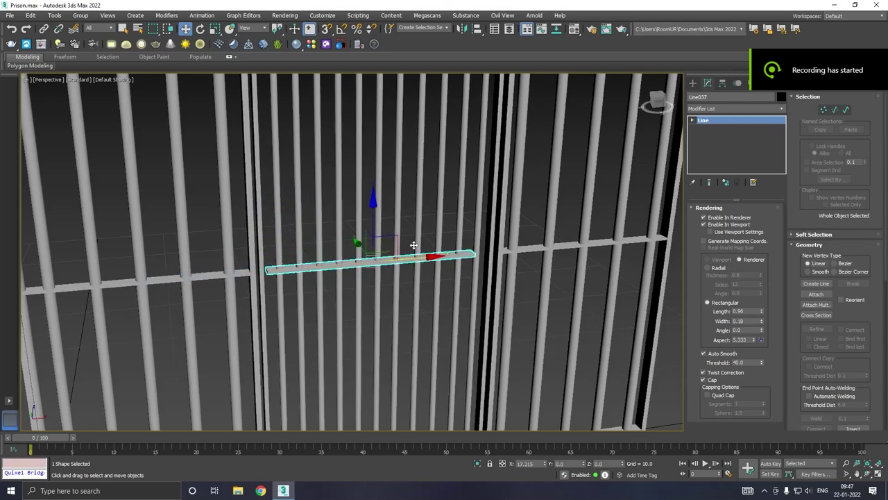
pyautogui.click(440, 285)
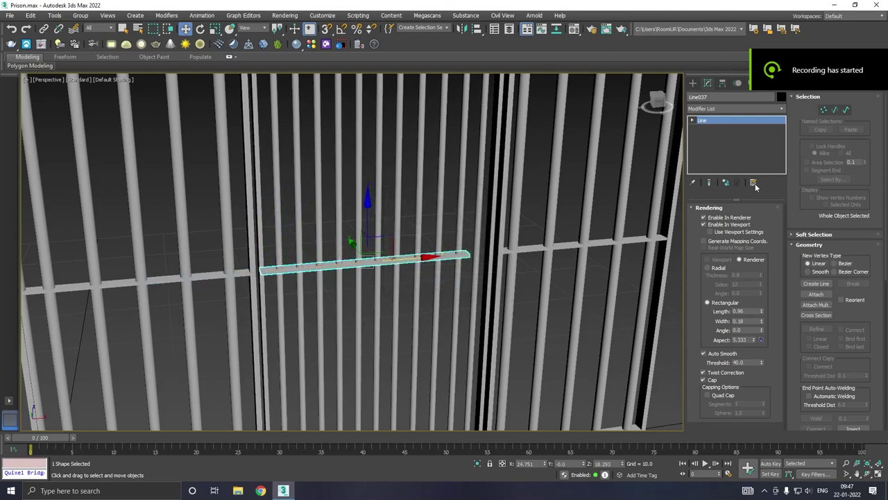
pyautogui.press('1')
pyautogui.click(516, 248)
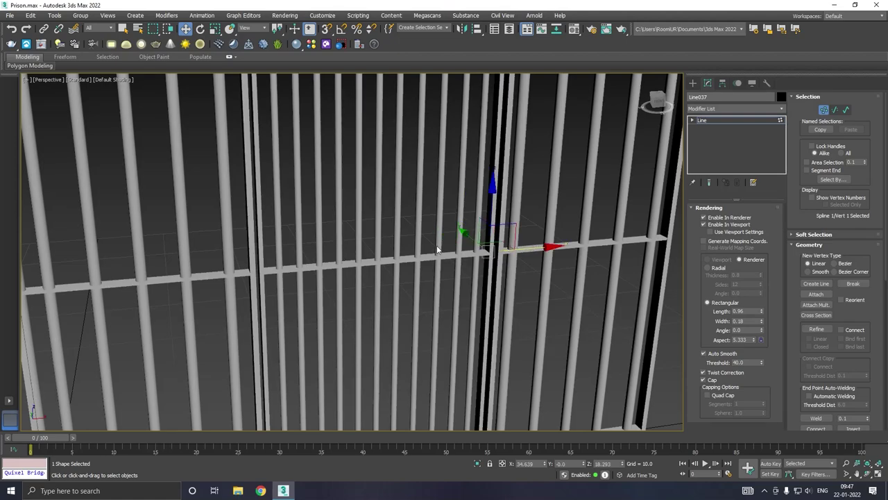
pyautogui.scroll(-5, 374, 250)
pyautogui.click(704, 121)
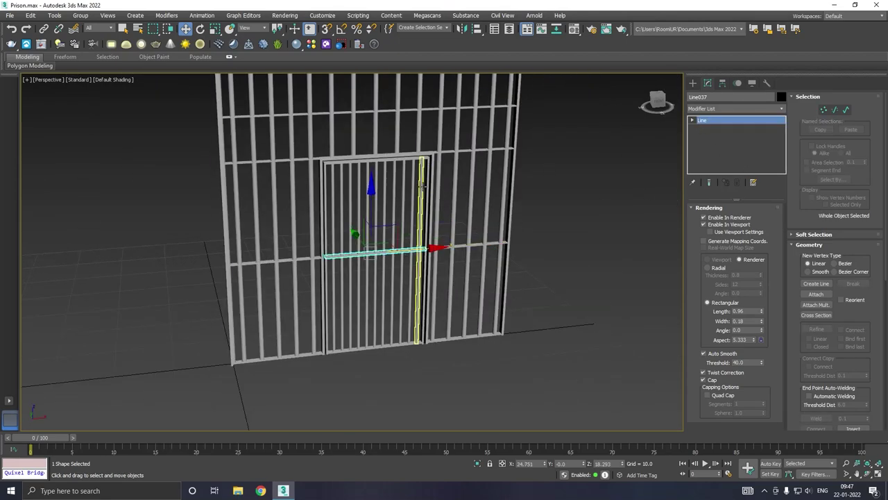
pyautogui.moveTo(373, 198); pyautogui.dragTo(371, 271)
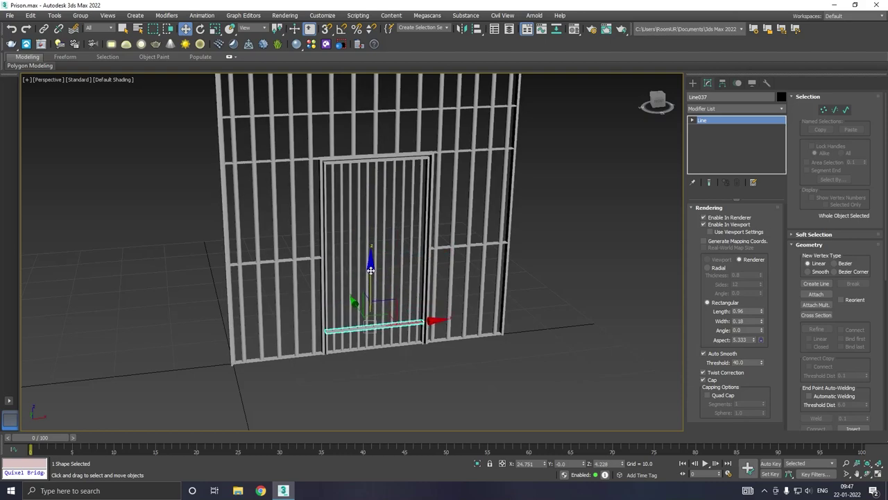
# Step: Clone that crossbar up near the door's top as Line038
pyautogui.keyDown('shift'); pyautogui.moveTo(372, 271); pyautogui.dragTo(367, 131); pyautogui.keyUp('shift')
pyautogui.click(446, 286)
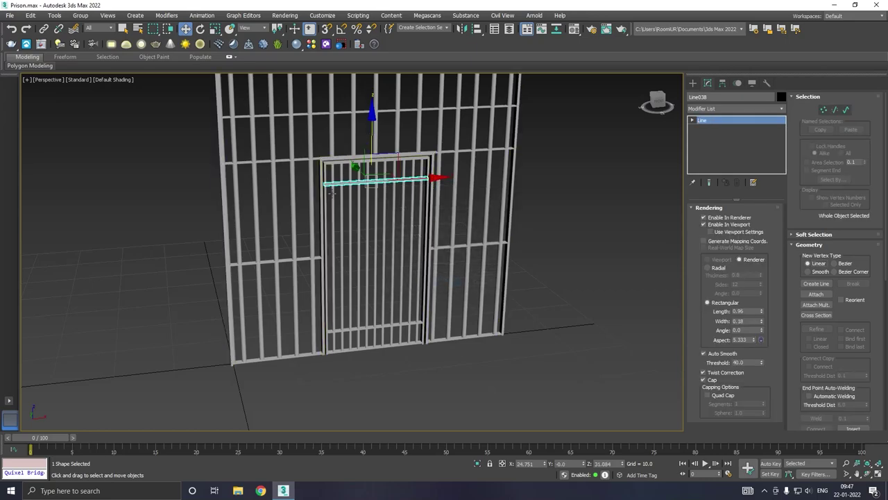
pyautogui.scroll(2, 363, 200)
pyautogui.keyDown('shift'); pyautogui.rightClick(365, 205); pyautogui.keyUp('shift')
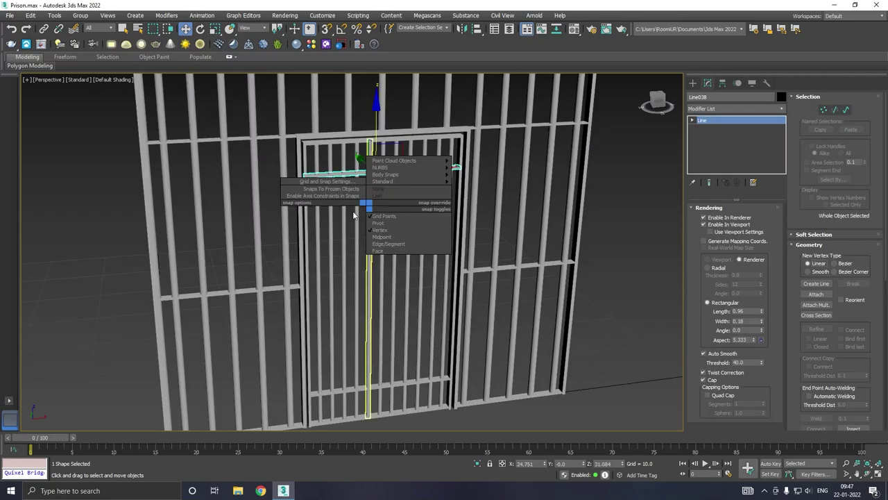
pyautogui.click(294, 232)
pyautogui.keyDown('alt'); pyautogui.moveTo(294, 232); pyautogui.dragTo(374, 234, button='middle'); pyautogui.keyUp('alt')
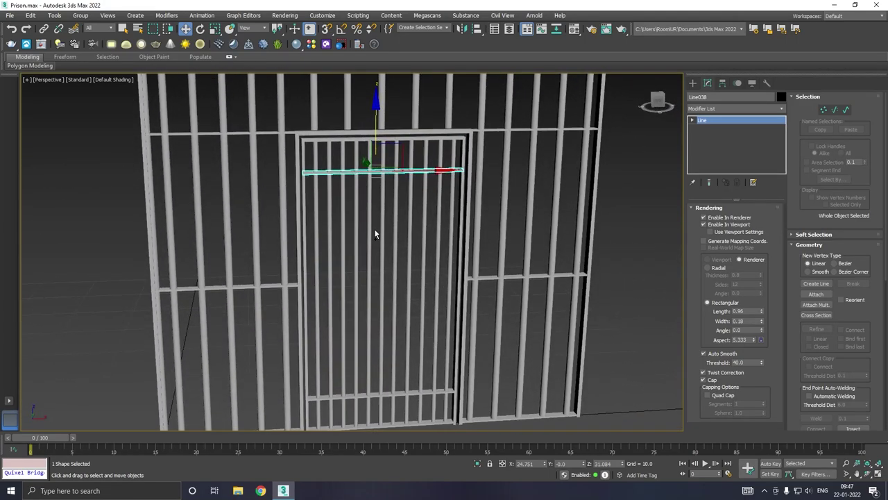
# Step: Delete one of the door's vertical bars
pyautogui.click(380, 236)
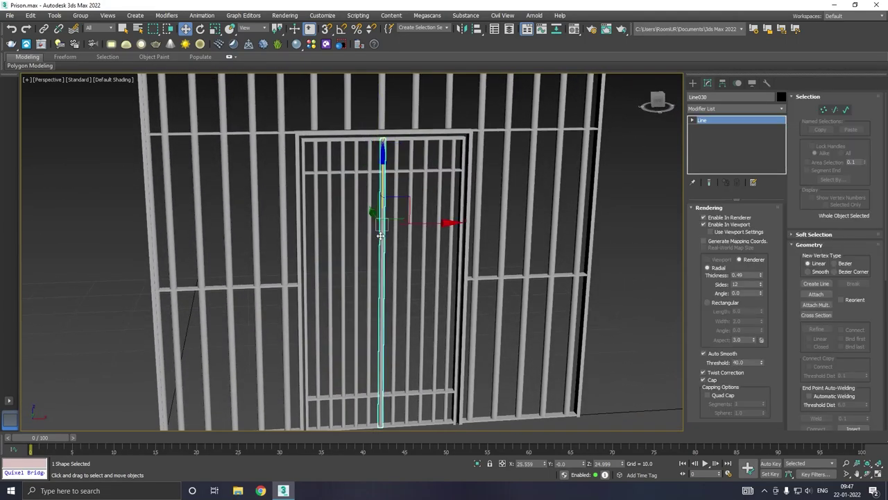
pyautogui.click(378, 248)
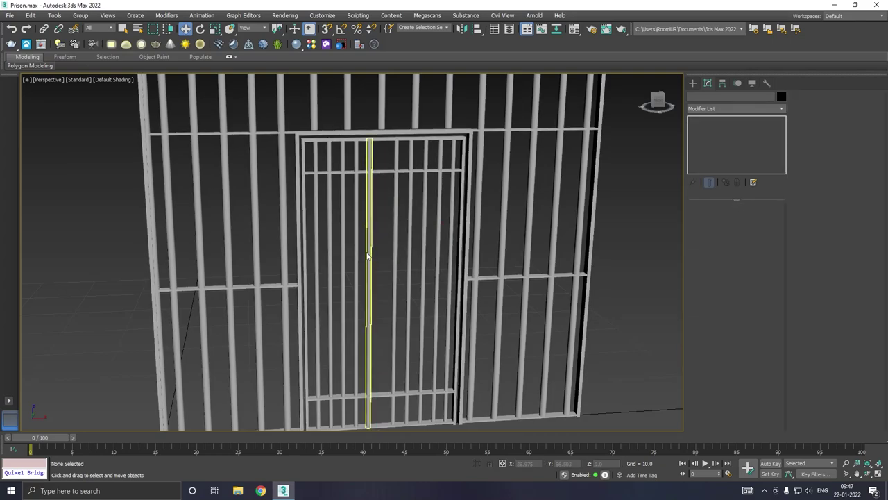
pyautogui.click(355, 254)
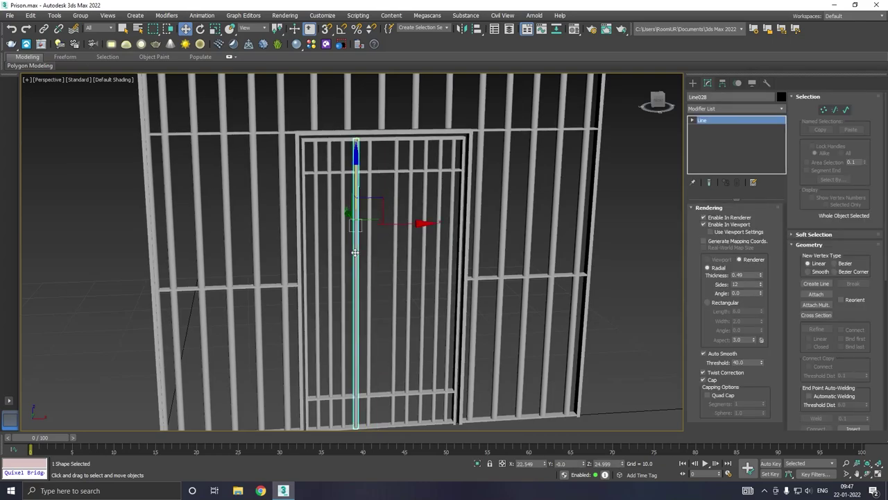
pyautogui.press('Delete')
pyautogui.scroll(-5, 357, 249)
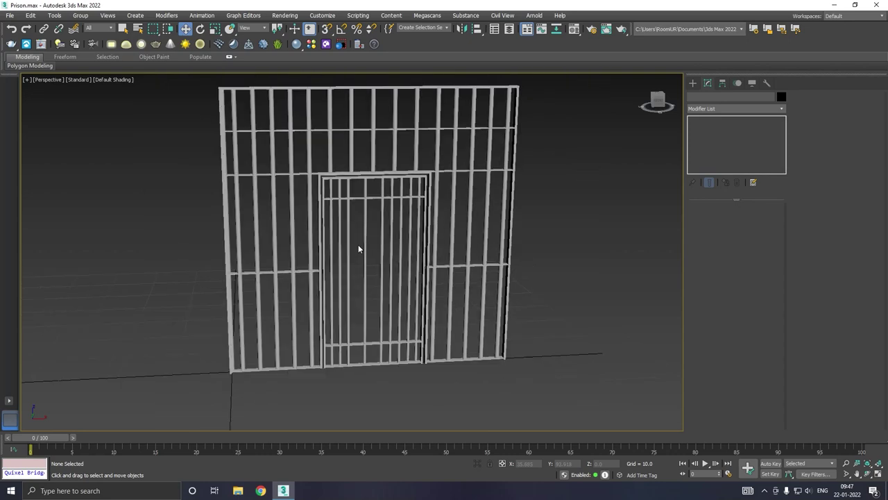
pyautogui.moveTo(359, 245)
pyautogui.keyDown('alt'); pyautogui.mouseDown(button='middle')
pyautogui.moveTo(410, 252)
pyautogui.moveTo(425, 276)
pyautogui.mouseUp(button='middle'); pyautogui.keyUp('alt')
pyautogui.scroll(3, 455, 261)
# Step: Delete the accidental bar copy and another vertical door bar
pyautogui.click(451, 262)
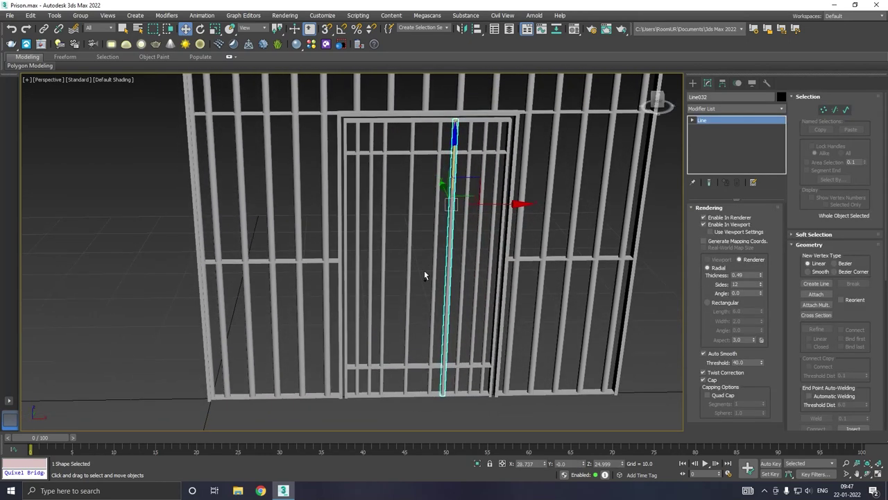
pyautogui.keyDown('shift'); pyautogui.moveTo(451, 272); pyautogui.dragTo(476, 273); pyautogui.keyUp('shift')
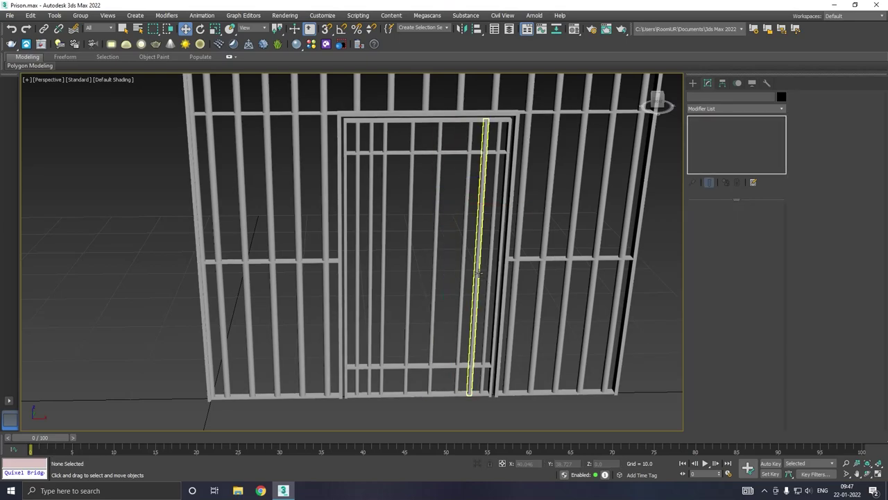
pyautogui.press('Delete')
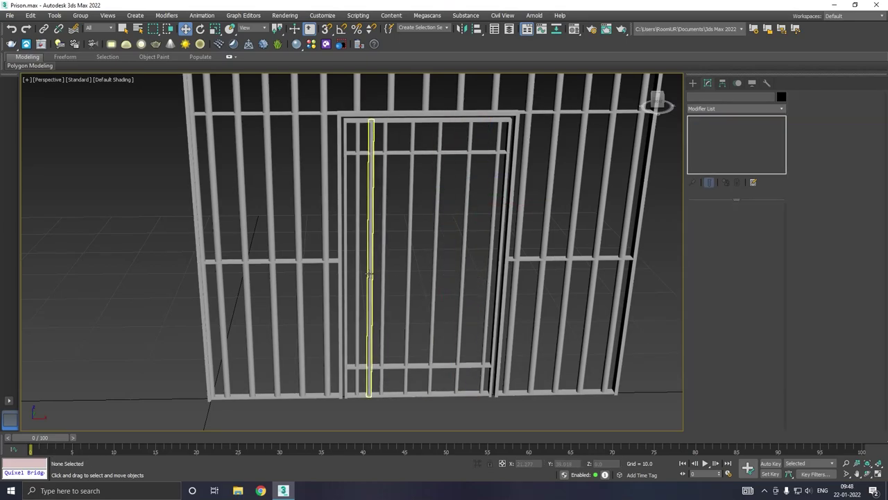
pyautogui.click(369, 275)
pyautogui.press('Delete')
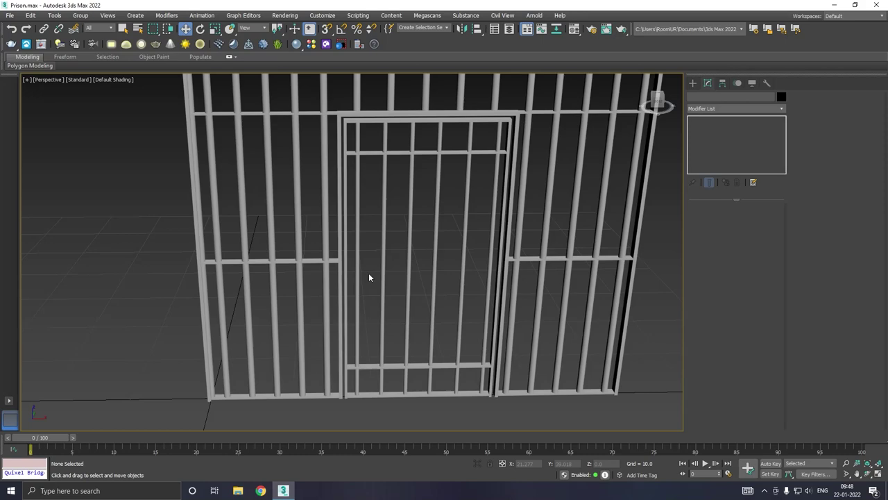
pyautogui.scroll(-3, 368, 273)
pyautogui.moveTo(369, 272)
pyautogui.keyDown('alt'); pyautogui.mouseDown(button='middle')
pyautogui.moveTo(462, 272)
pyautogui.moveTo(361, 290)
pyautogui.moveTo(451, 254)
pyautogui.moveTo(539, 254)
pyautogui.moveTo(411, 256)
pyautogui.moveTo(316, 300)
pyautogui.mouseUp(button='middle'); pyautogui.keyUp('alt')
pyautogui.scroll(2, 345, 286)
# Step: Attach the crossbars, vertical bars and outer frame onto the bottom crossbar, forming Line037
pyautogui.click(305, 343)
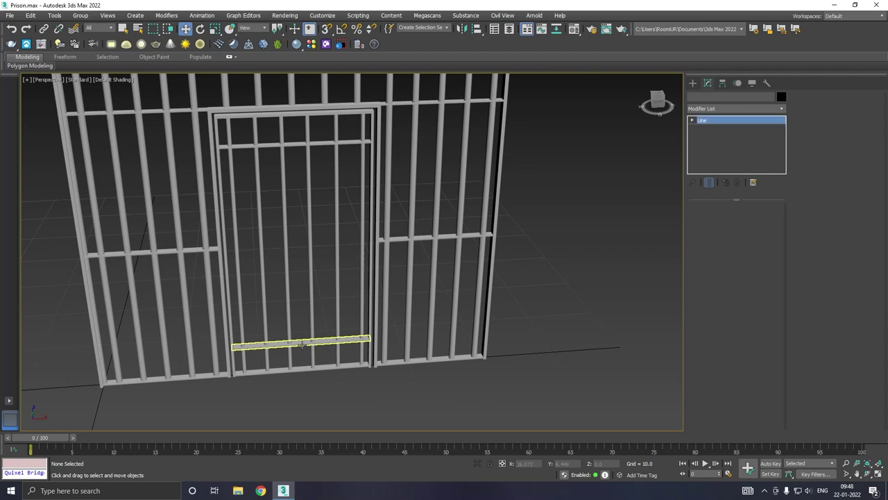
pyautogui.click(816, 293)
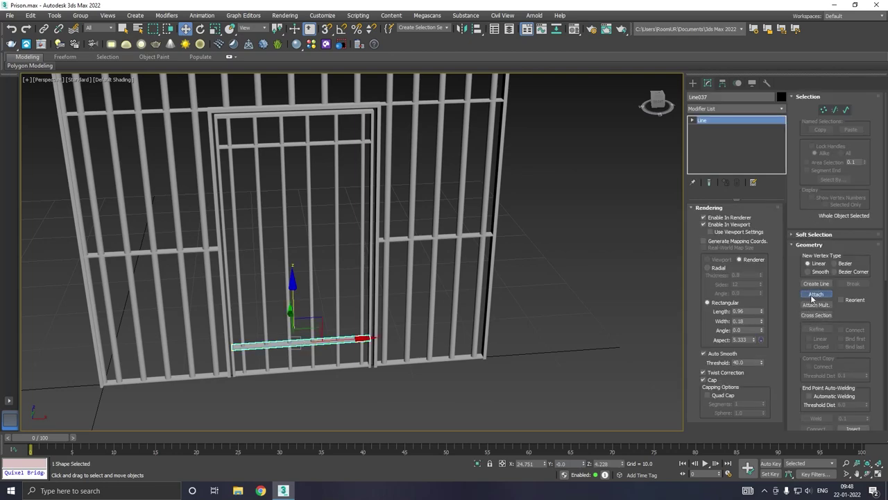
pyautogui.click(320, 369)
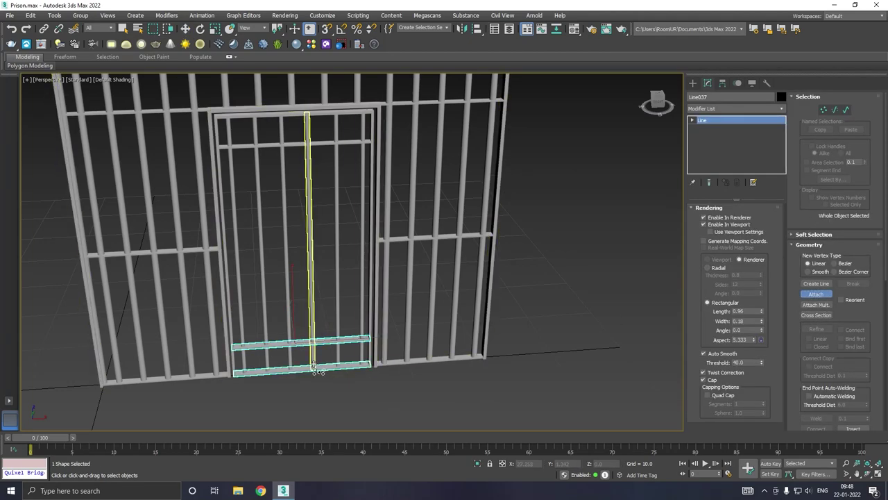
pyautogui.click(313, 356)
pyautogui.click(339, 364)
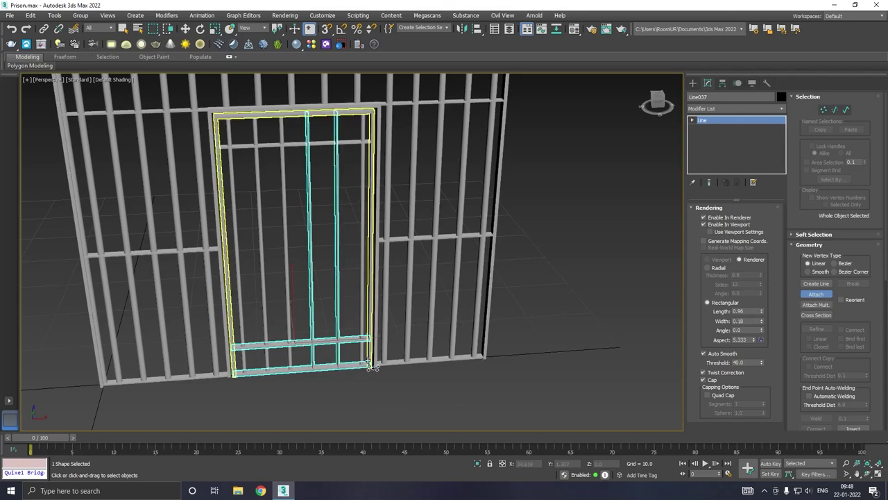
pyautogui.click(365, 363)
pyautogui.click(369, 364)
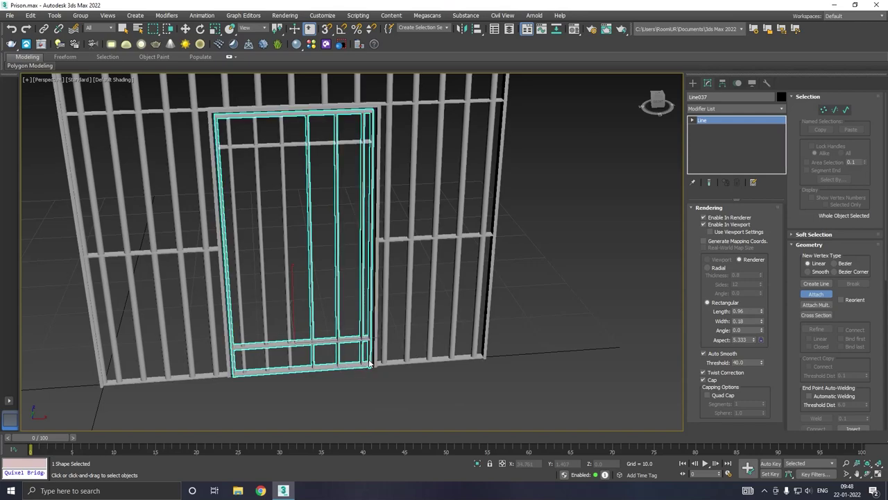
pyautogui.click(288, 363)
pyautogui.click(266, 362)
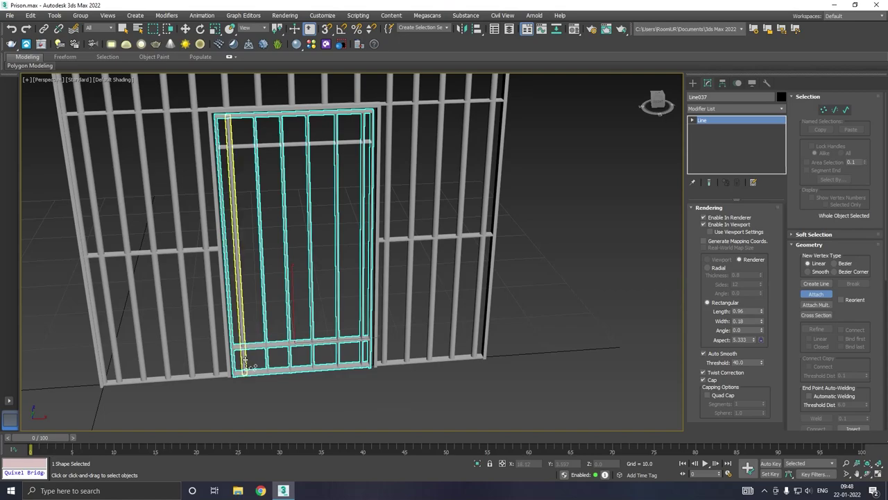
pyautogui.click(248, 360)
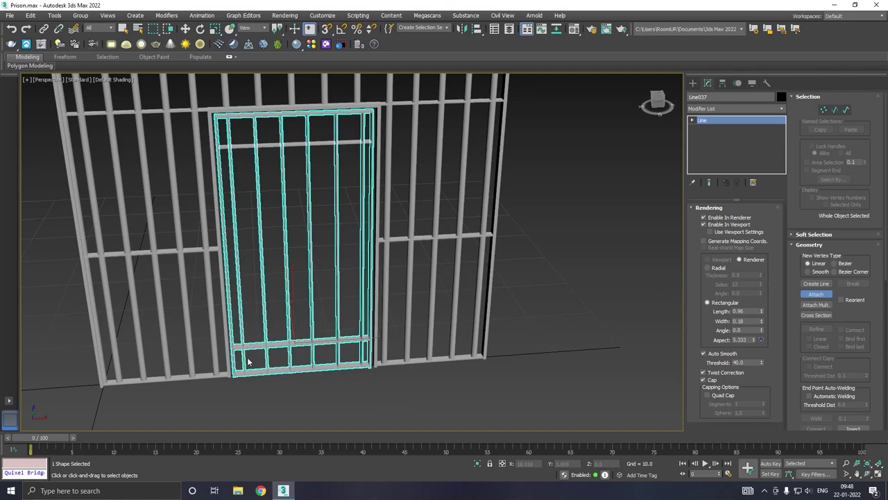
pyautogui.click(238, 146)
pyautogui.press('w')
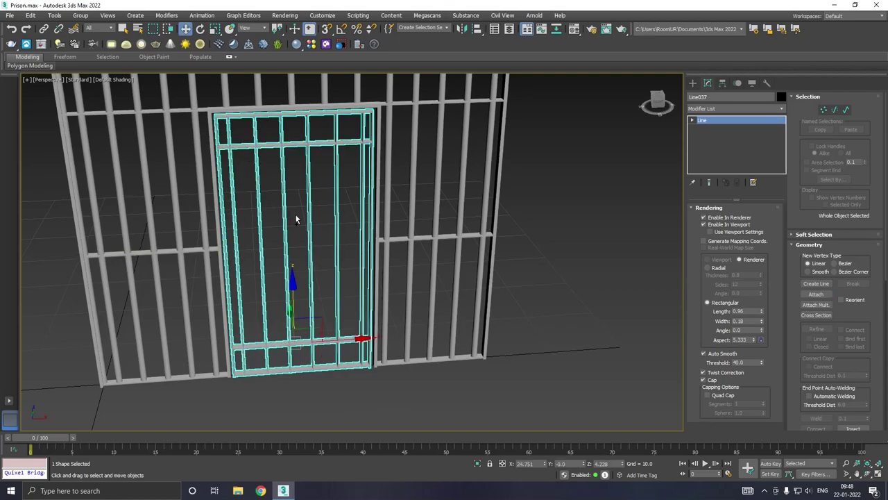
pyautogui.keyDown('alt'); pyautogui.moveTo(295, 214); pyautogui.dragTo(324, 215, button='middle'); pyautogui.keyUp('alt')
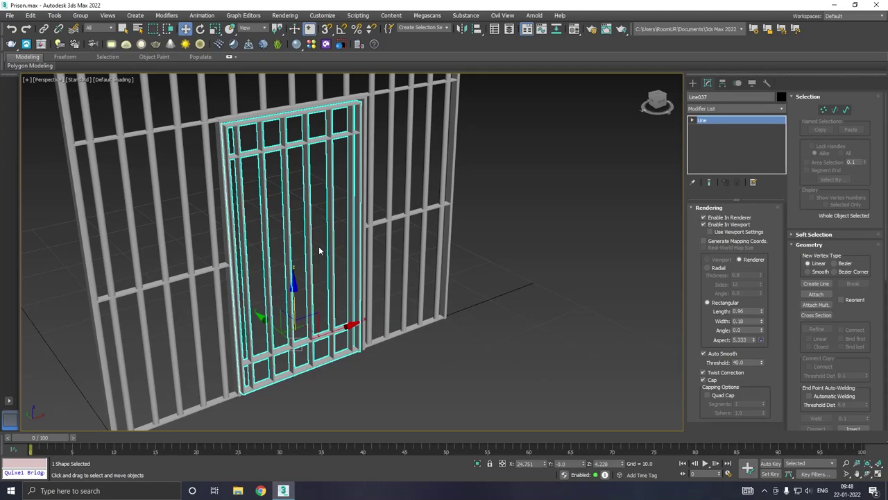
# Step: Test-swing the door open by rotating it, then undo the swing
pyautogui.press('e')
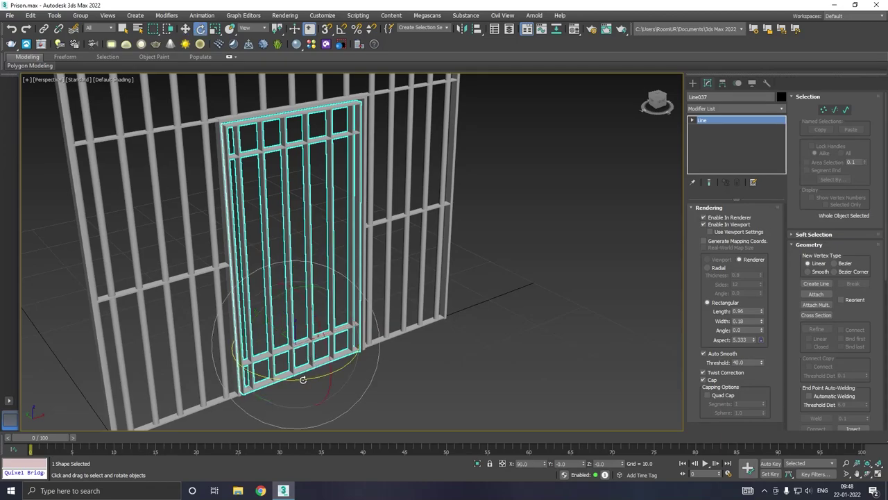
pyautogui.moveTo(301, 380); pyautogui.dragTo(323, 372)
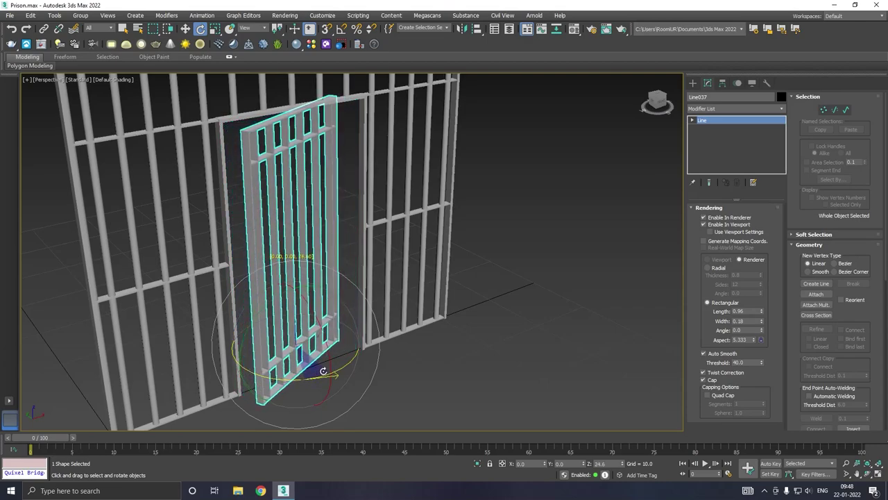
pyautogui.press('w')
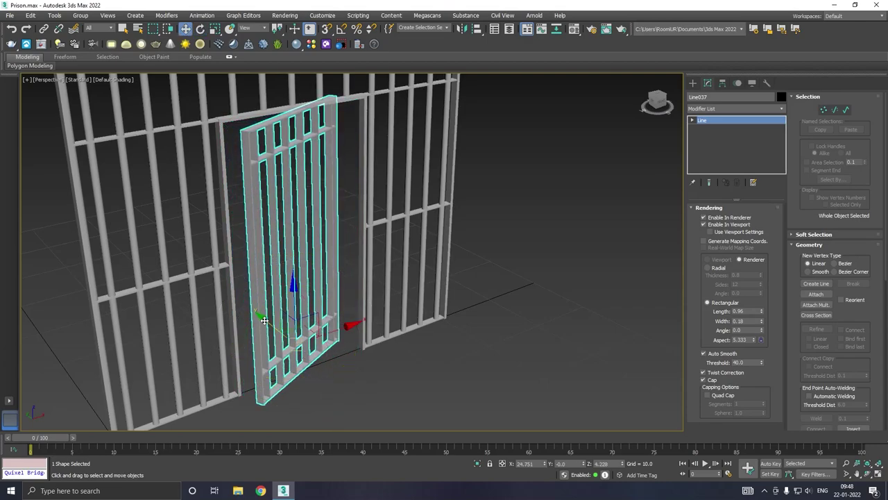
pyautogui.moveTo(264, 320); pyautogui.dragTo(244, 309)
pyautogui.keyDown('alt'); pyautogui.moveTo(244, 309); pyautogui.dragTo(257, 337, button='middle'); pyautogui.keyUp('alt')
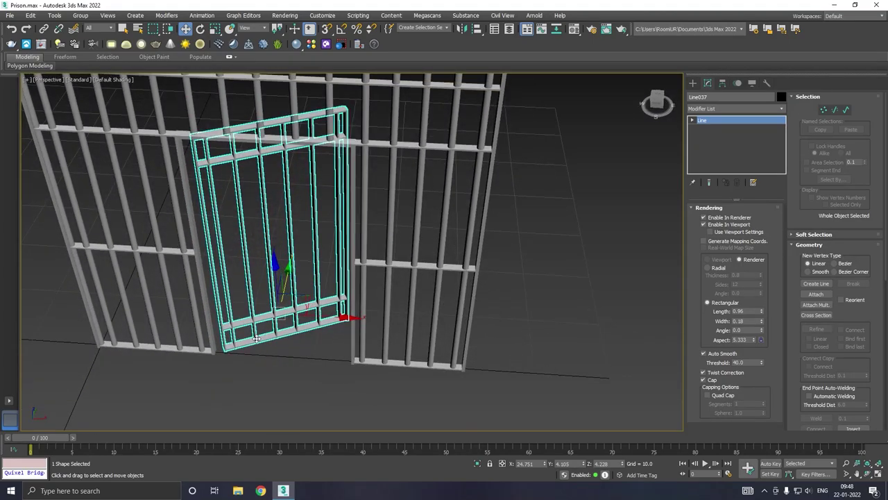
pyautogui.hotkey('ctrl', 'z')
pyautogui.hotkey('ctrl', 'z')
pyautogui.hotkey('ctrl', 'z')
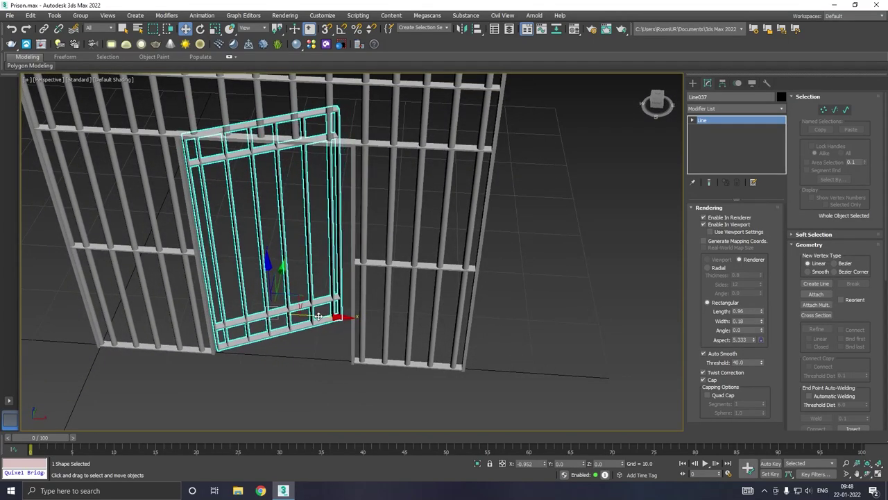
# Step: Undo the earlier door joins one by one
pyautogui.moveTo(325, 316)
pyautogui.keyDown('alt'); pyautogui.mouseDown(button='middle')
pyautogui.moveTo(364, 306)
pyautogui.moveTo(326, 321)
pyautogui.mouseUp(button='middle'); pyautogui.keyUp('alt')
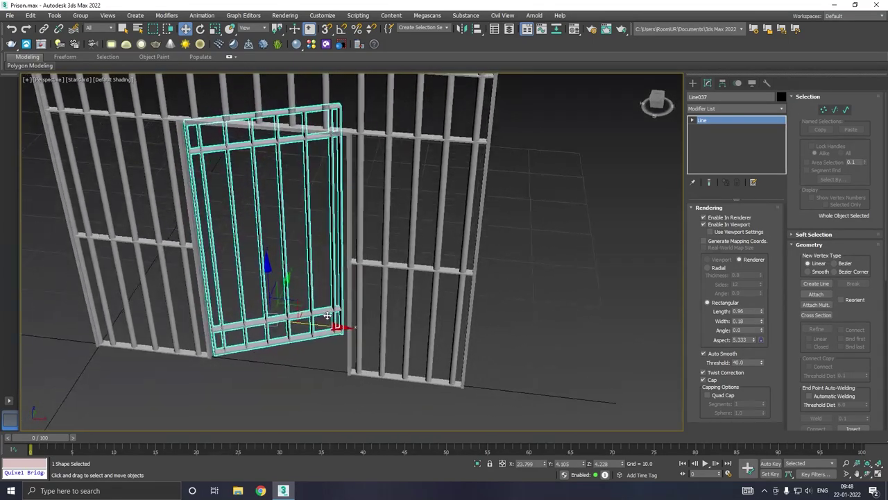
pyautogui.scroll(3, 240, 278)
pyautogui.scroll(1, 250, 276)
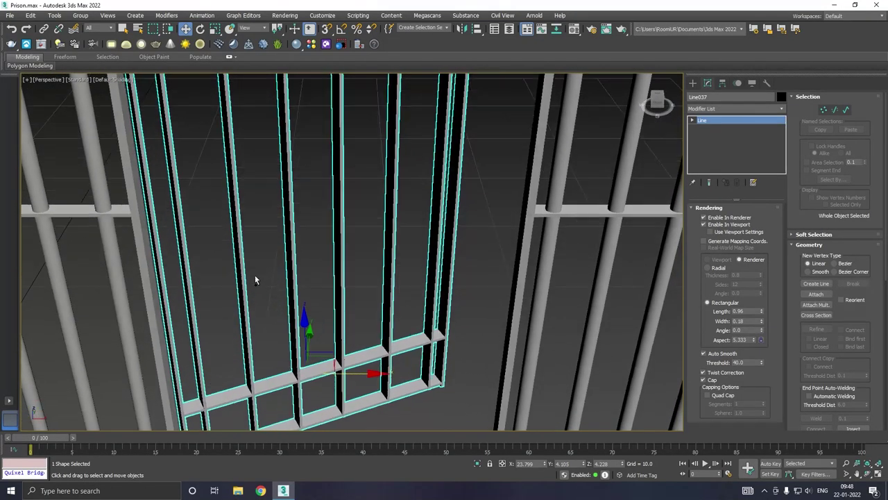
pyautogui.scroll(2, 254, 274)
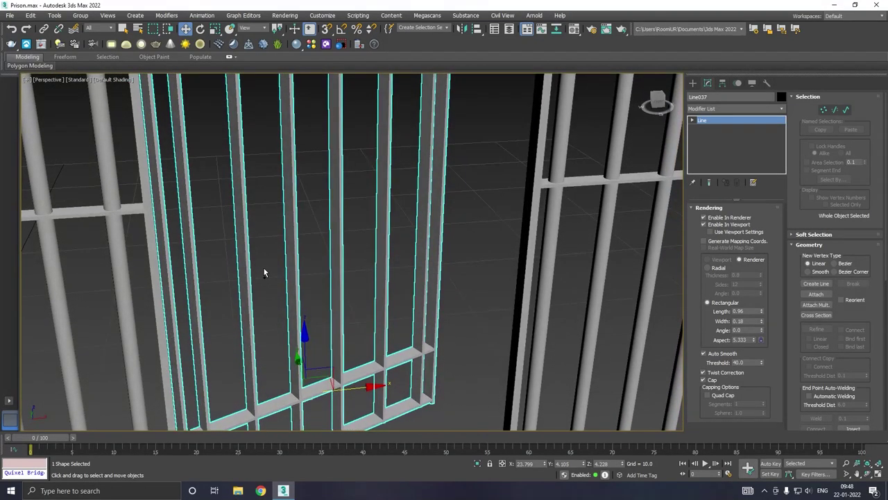
pyautogui.click(13, 28)
pyautogui.click(12, 29)
pyautogui.click(12, 29)
pyautogui.click(13, 28)
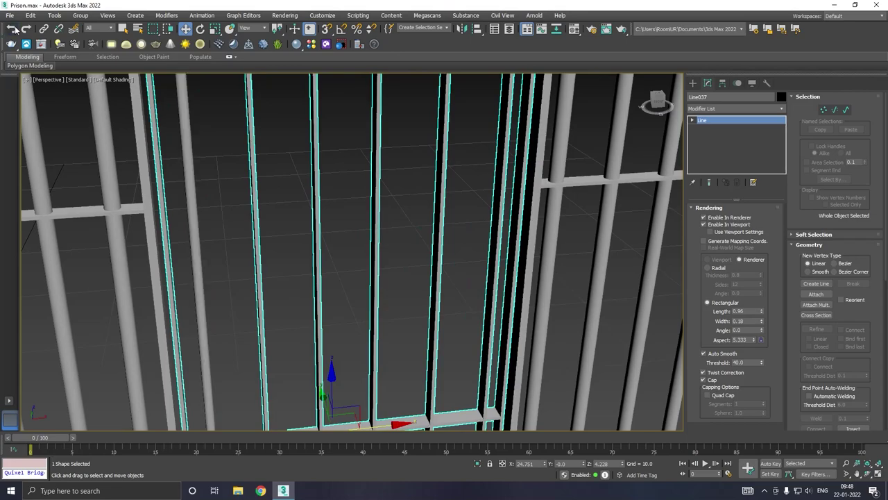
pyautogui.click(13, 28)
pyautogui.click(12, 28)
pyautogui.click(13, 28)
pyautogui.click(12, 28)
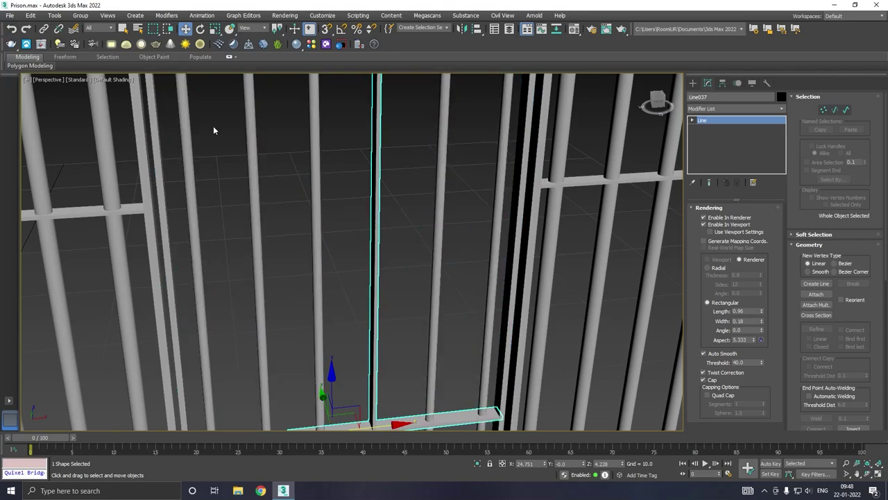
# Step: Undo the last vertical bar join and reselect the two lower crossbars (Line037)
pyautogui.scroll(-4, 312, 179)
pyautogui.keyDown('alt'); pyautogui.moveTo(326, 182); pyautogui.dragTo(350, 182, button='middle'); pyautogui.keyUp('alt')
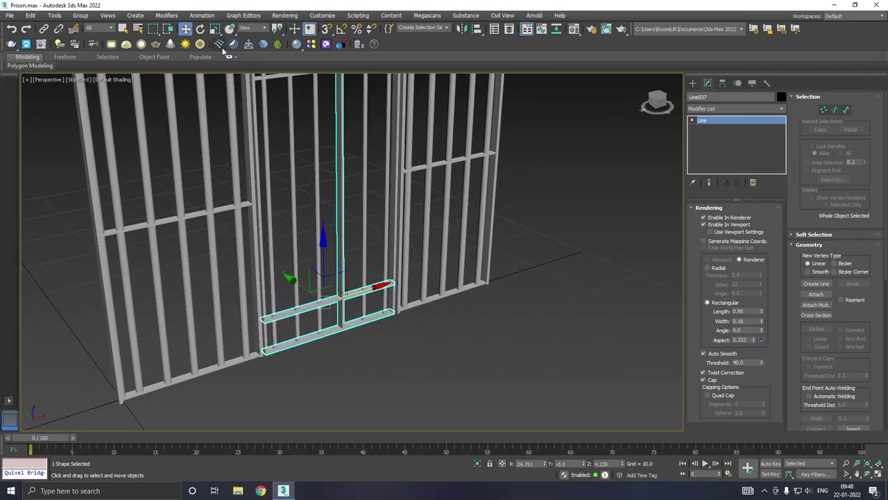
pyautogui.click(13, 29)
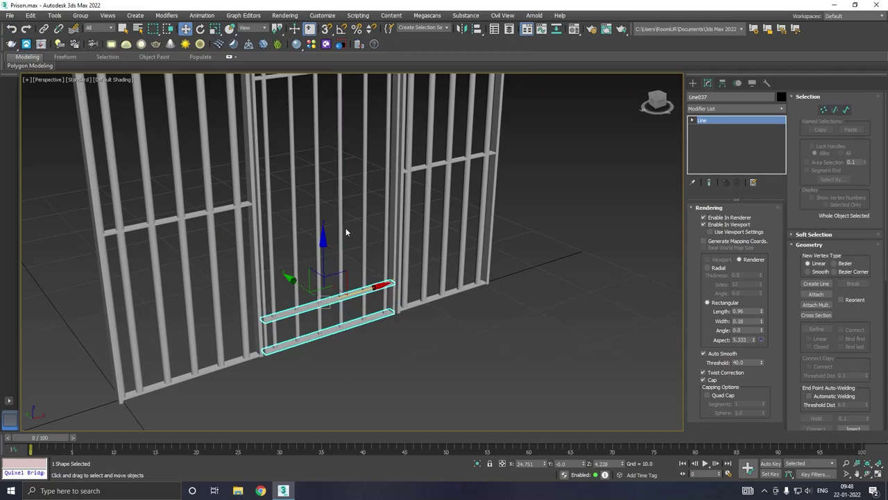
pyautogui.click(472, 338)
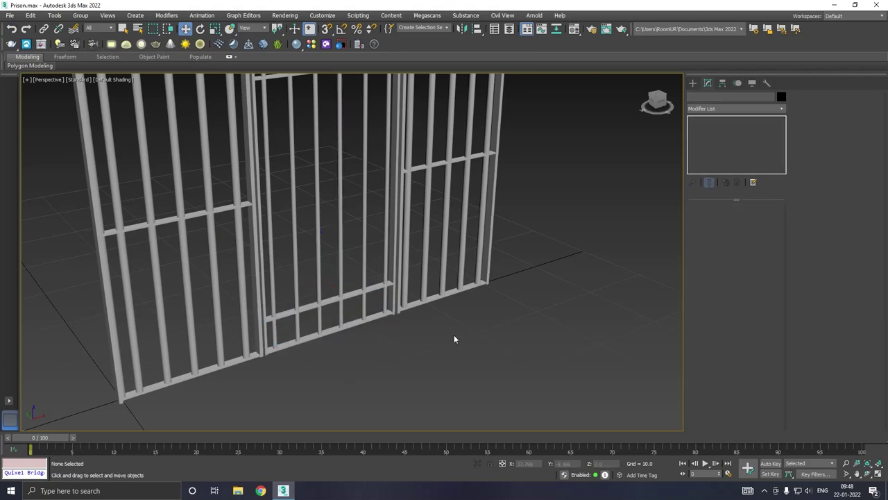
pyautogui.click(354, 323)
pyautogui.moveTo(353, 322)
pyautogui.keyDown('alt'); pyautogui.mouseDown(button='middle')
pyautogui.moveTo(389, 315)
pyautogui.moveTo(372, 331)
pyautogui.moveTo(357, 329)
pyautogui.mouseUp(button='middle'); pyautogui.keyUp('alt')
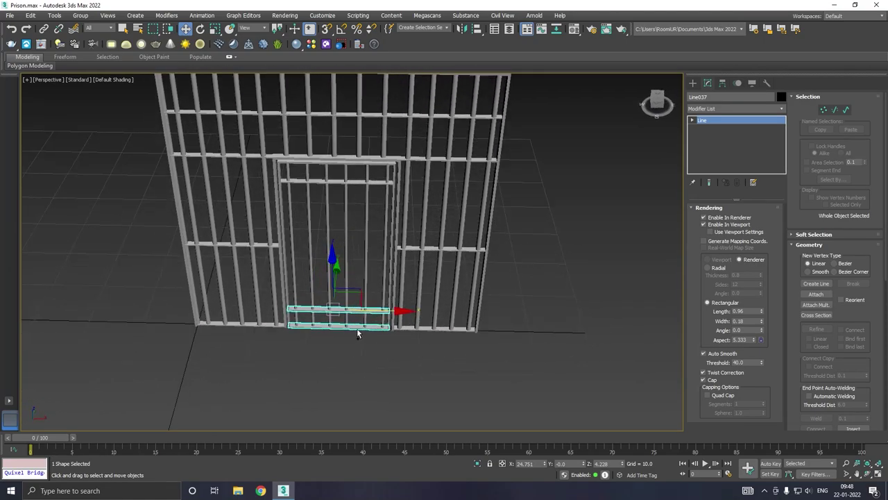
# Step: Attach the upper crossbar to the two lower crossbars
pyautogui.click(816, 294)
pyautogui.click(355, 182)
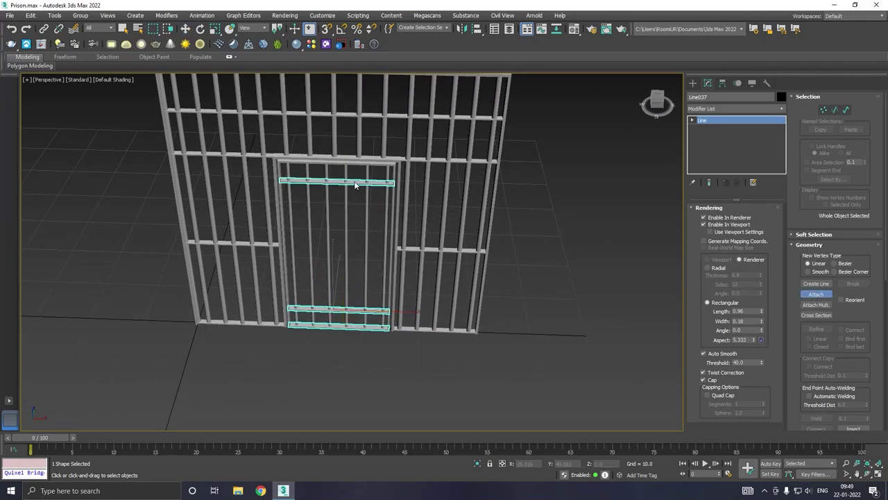
pyautogui.rightClick(362, 205)
pyautogui.keyDown('alt'); pyautogui.moveTo(362, 206); pyautogui.dragTo(386, 200, button='middle'); pyautogui.keyUp('alt')
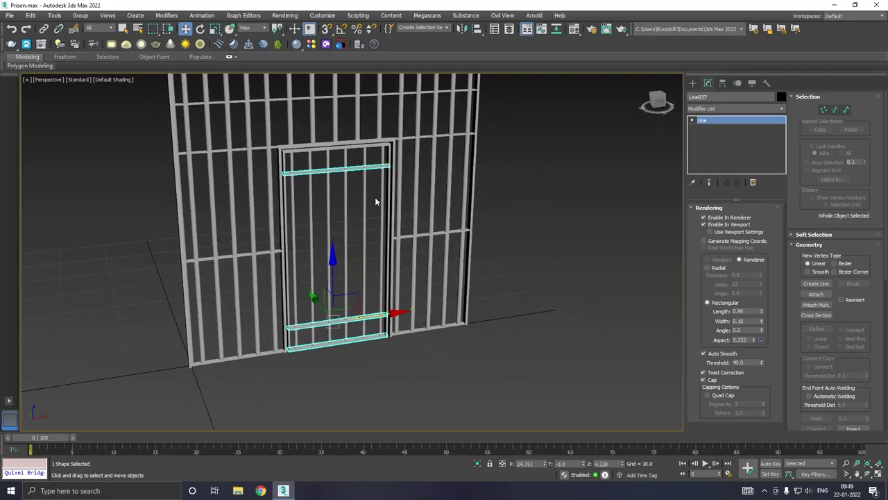
pyautogui.keyDown('alt'); pyautogui.moveTo(375, 202); pyautogui.dragTo(355, 209, button='middle'); pyautogui.keyUp('alt')
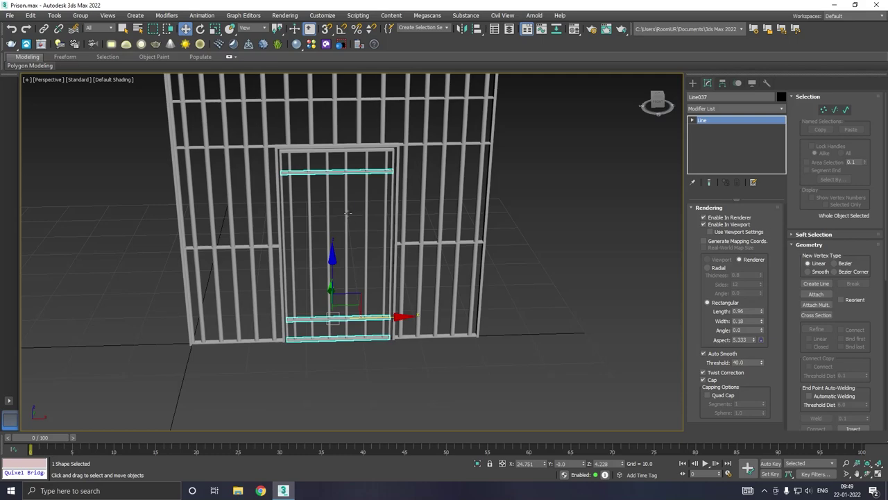
# Step: Attach the remaining vertical bars, frame and crossbars to one vertical bar, forming Line031
pyautogui.click(347, 213)
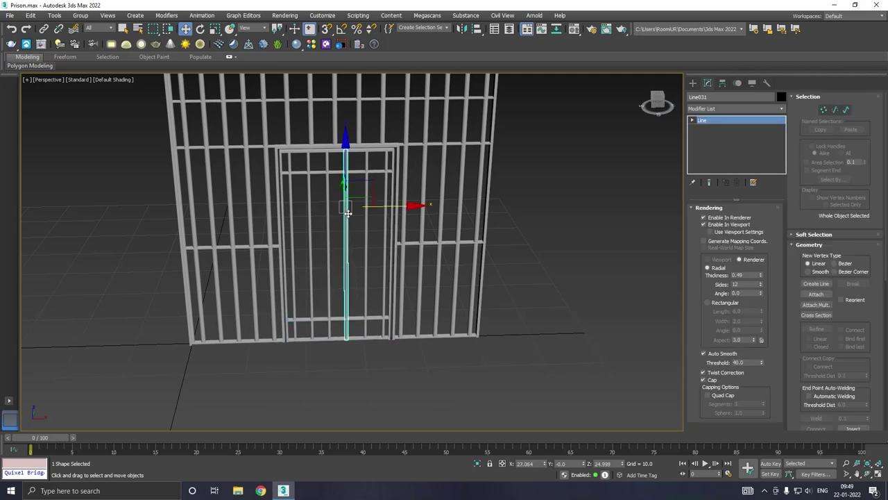
pyautogui.click(816, 294)
pyautogui.click(368, 241)
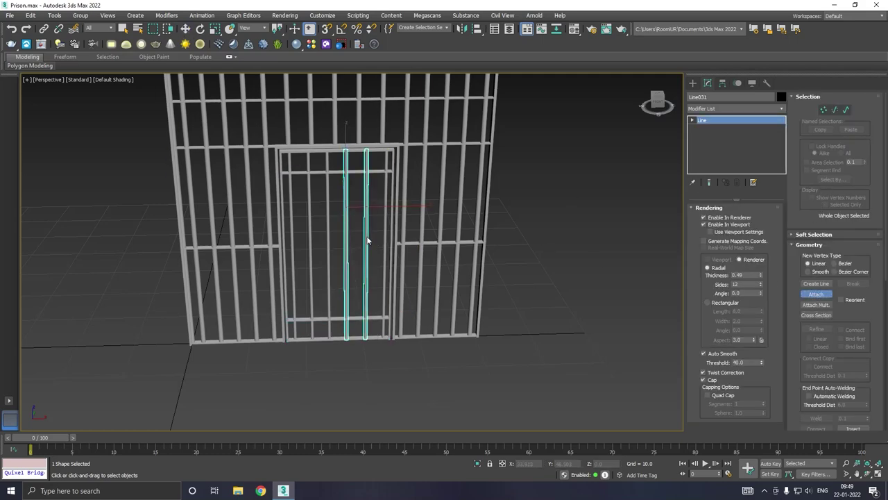
pyautogui.scroll(2, 375, 242)
pyautogui.click(394, 258)
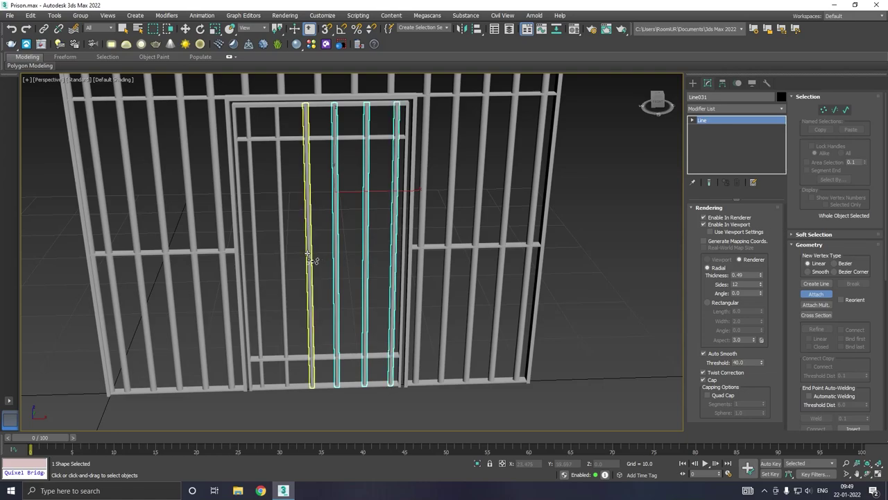
pyautogui.click(310, 258)
pyautogui.click(282, 257)
pyautogui.click(253, 259)
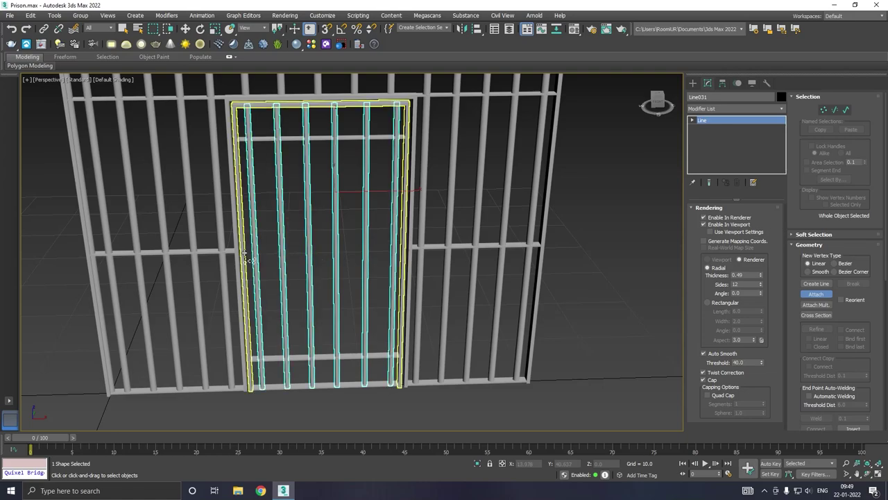
pyautogui.click(245, 257)
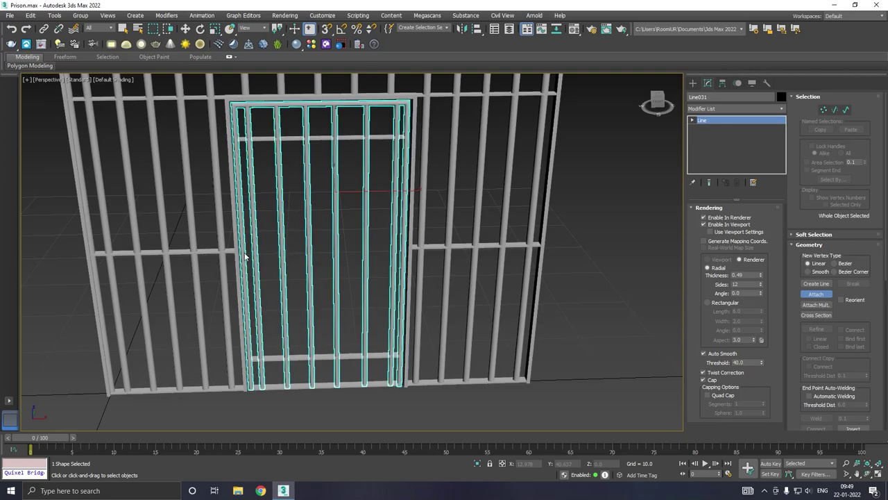
pyautogui.click(310, 358)
# Step: Rotate Line031 about its vertical axis to swing the door roughly 27 degrees open
pyautogui.press('w')
pyautogui.moveTo(291, 318)
pyautogui.keyDown('alt'); pyautogui.mouseDown(button='middle')
pyautogui.moveTo(343, 295)
pyautogui.moveTo(350, 307)
pyautogui.moveTo(367, 306)
pyautogui.mouseUp(button='middle'); pyautogui.keyUp('alt')
pyautogui.press('e')
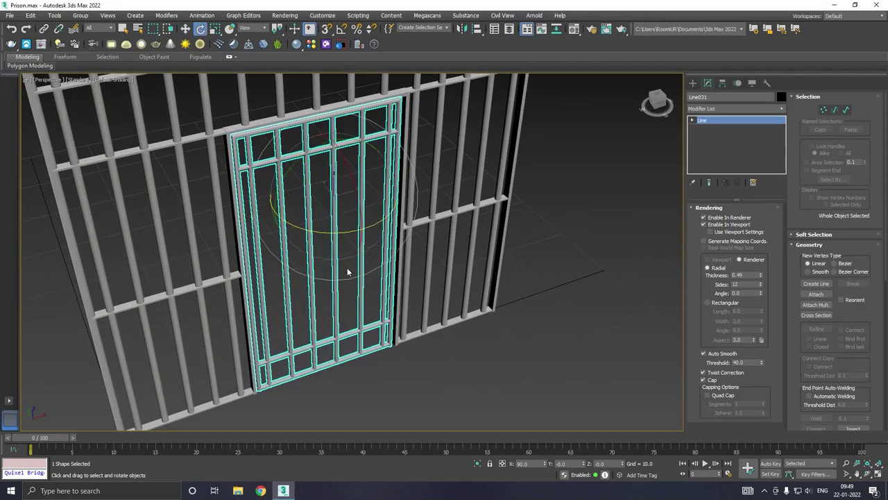
pyautogui.moveTo(342, 235); pyautogui.dragTo(366, 230)
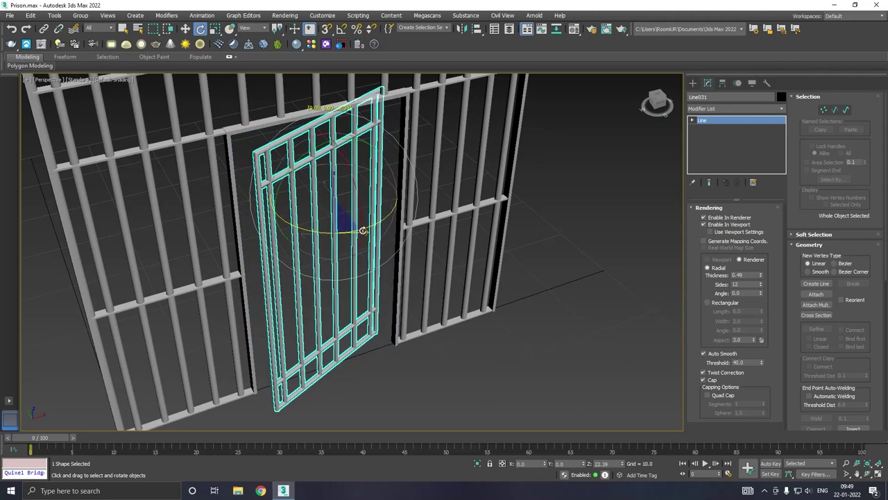
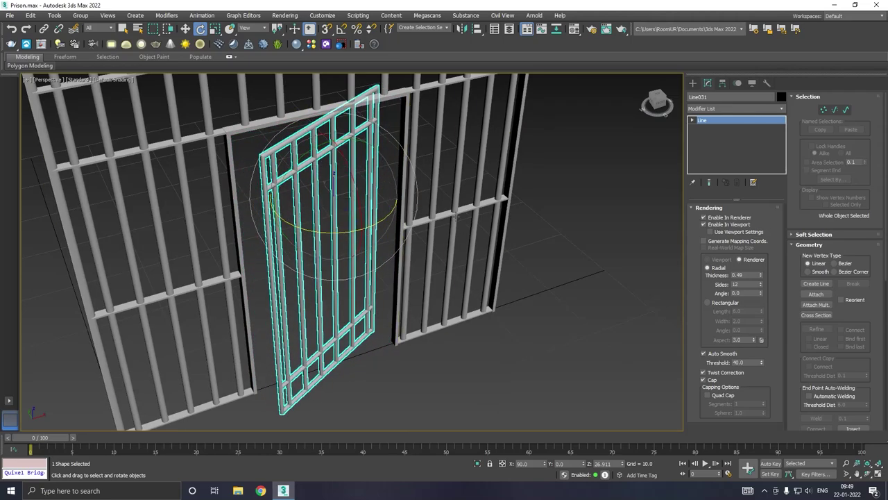
# Step: Undo the door's rotation to close it and select the crossbar spline Line037
pyautogui.click(12, 27)
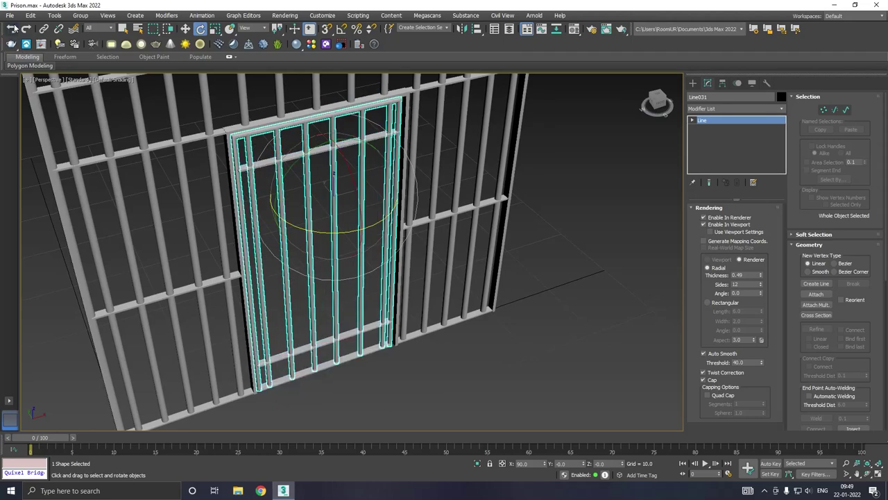
pyautogui.click(13, 27)
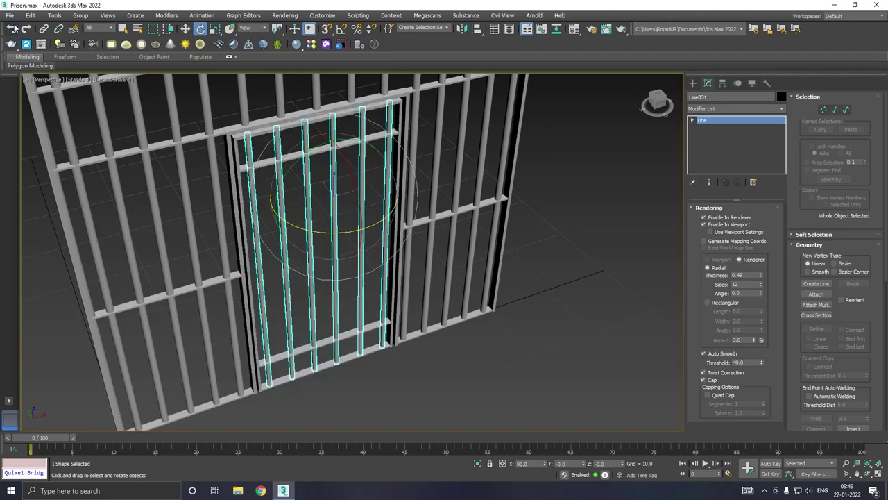
pyautogui.click(185, 28)
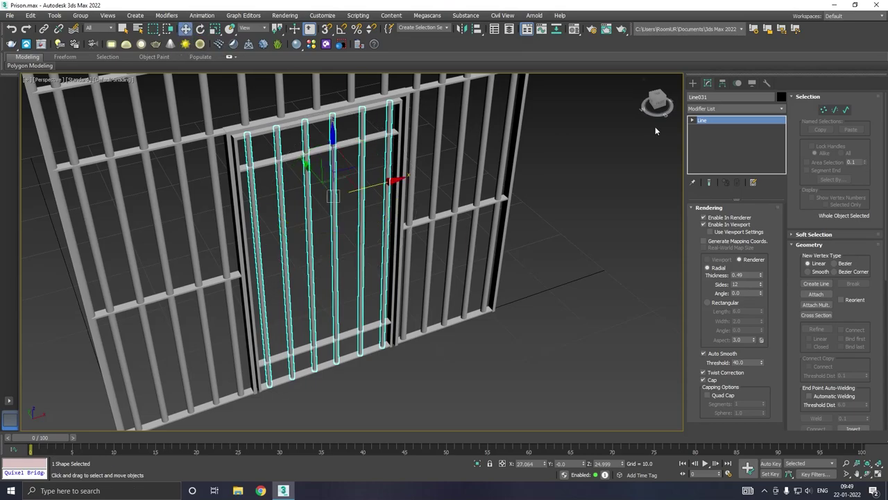
pyautogui.rightClick(737, 146)
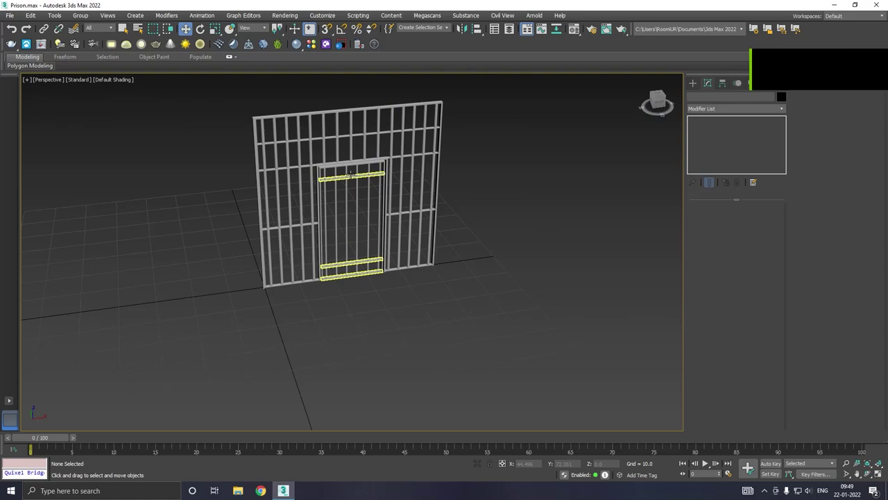
pyautogui.click(374, 181)
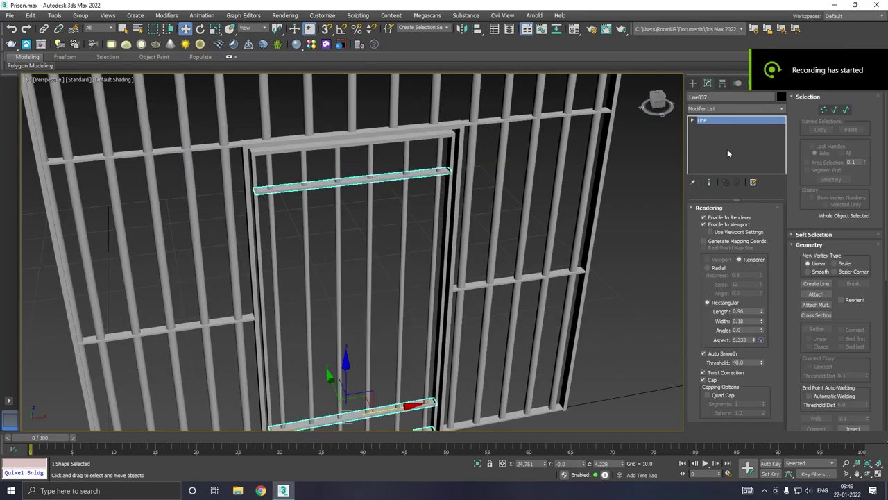
# Step: Convert the door crossbars to Editable Poly and attach the door's vertical bars and door frame
pyautogui.rightClick(728, 154)
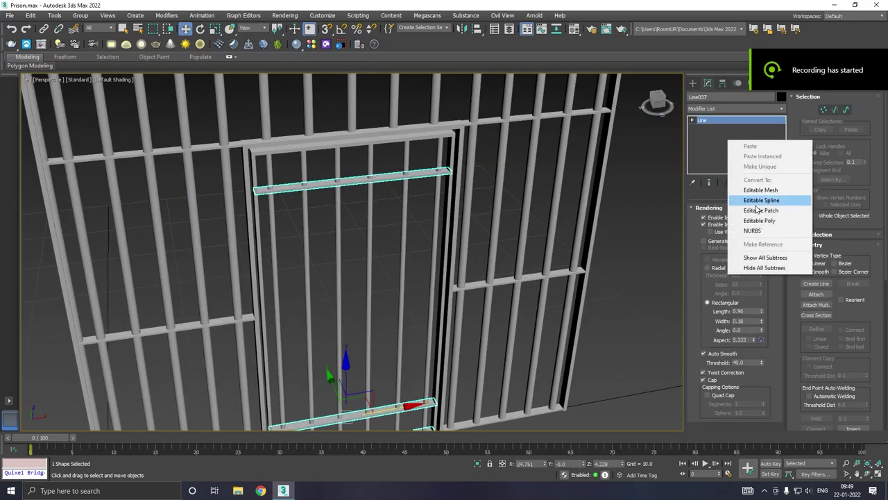
pyautogui.click(760, 221)
pyautogui.scroll(-3, 512, 156)
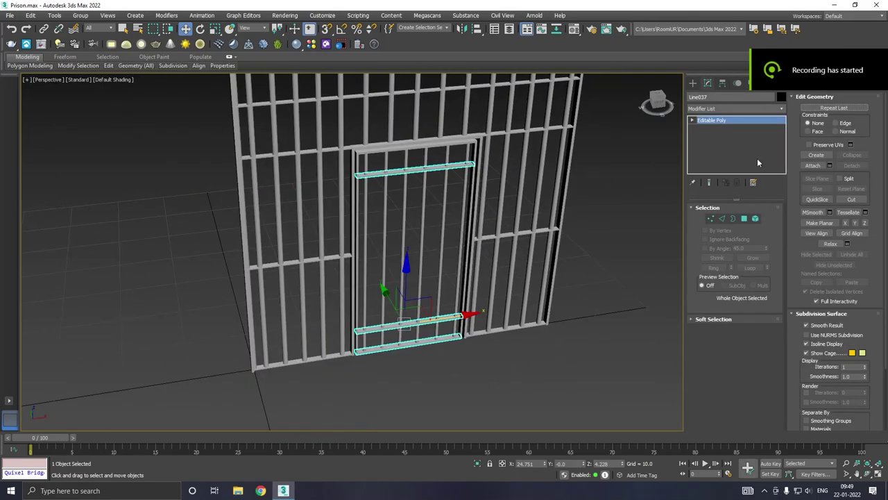
pyautogui.click(813, 167)
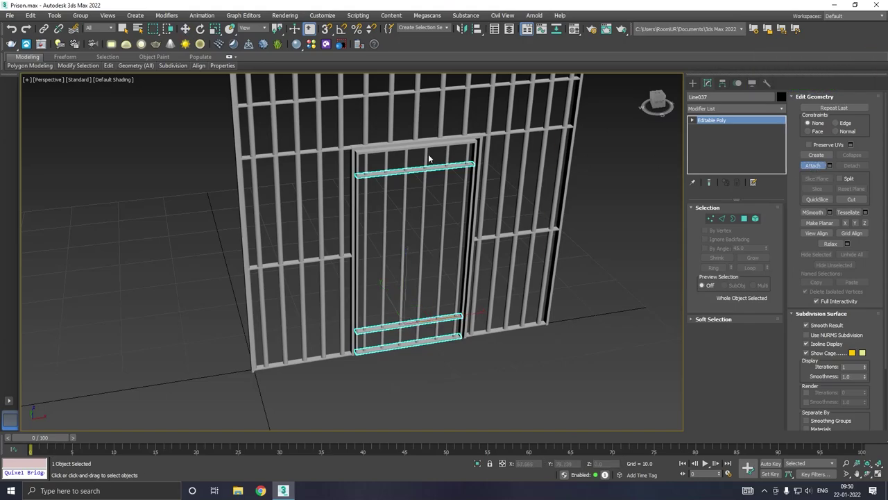
pyautogui.click(427, 158)
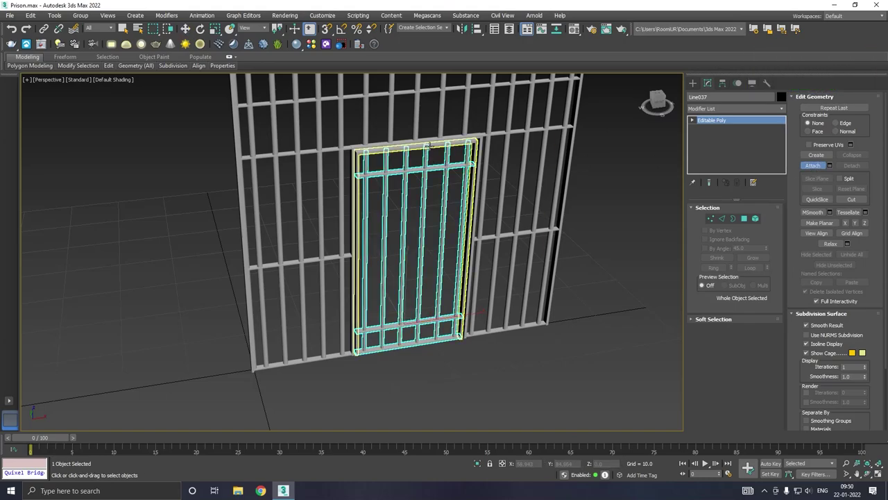
pyautogui.click(428, 146)
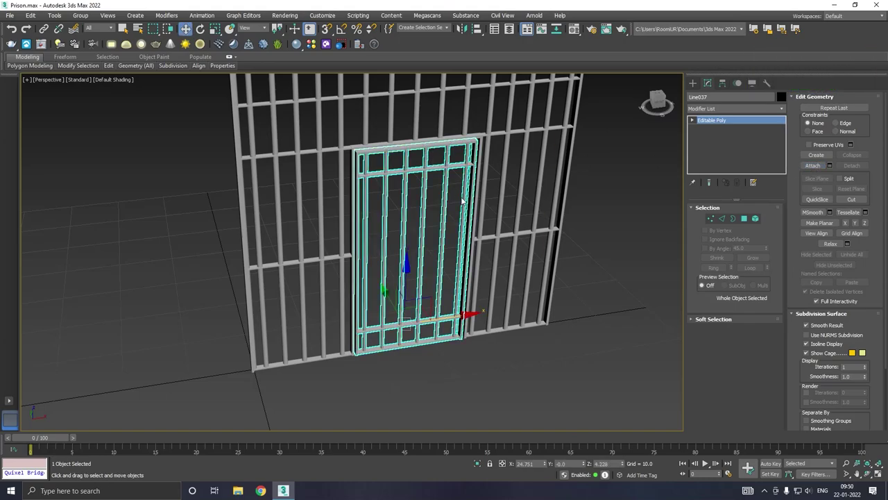
pyautogui.moveTo(517, 227)
pyautogui.keyDown('alt'); pyautogui.mouseDown(button='middle')
pyautogui.moveTo(558, 225)
pyautogui.moveTo(525, 229)
pyautogui.mouseUp(button='middle'); pyautogui.keyUp('alt')
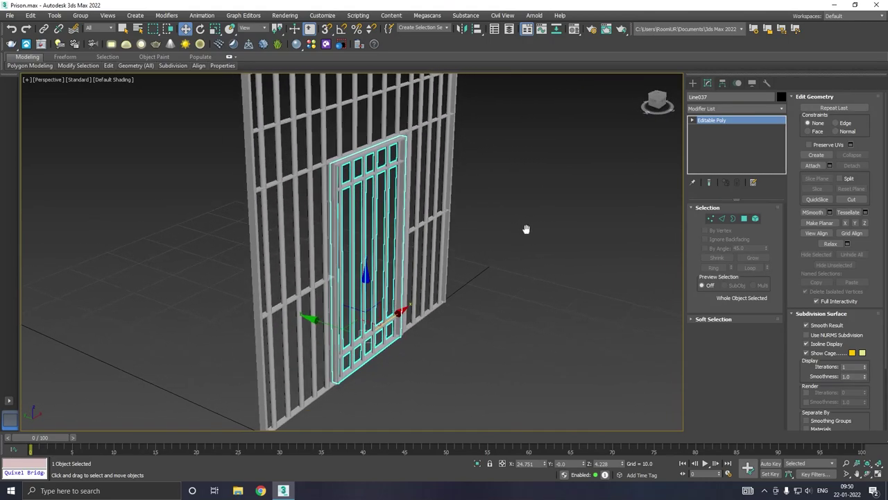
pyautogui.click(447, 195)
# Step: Convert wall frame Line007 to Editable Poly and attach all remaining lines via the Attach List
pyautogui.rightClick(743, 166)
pyautogui.click(753, 236)
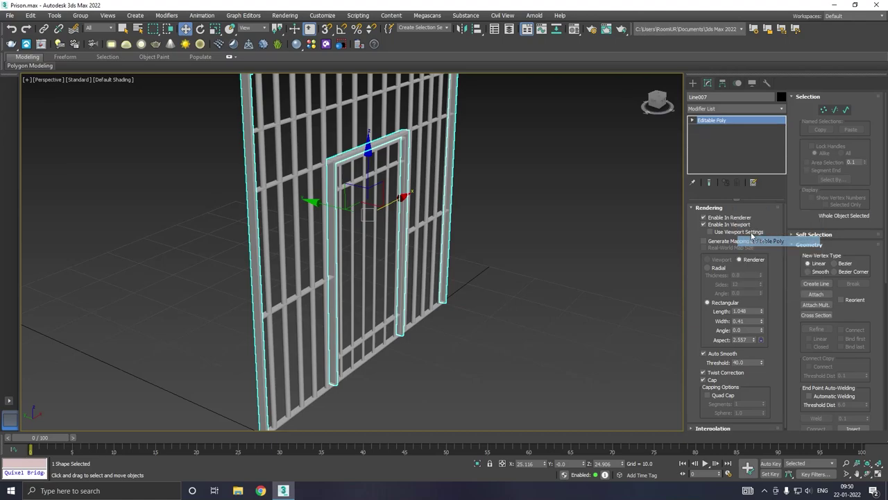
pyautogui.keyDown('alt'); pyautogui.moveTo(562, 189); pyautogui.dragTo(541, 189, button='middle'); pyautogui.keyUp('alt')
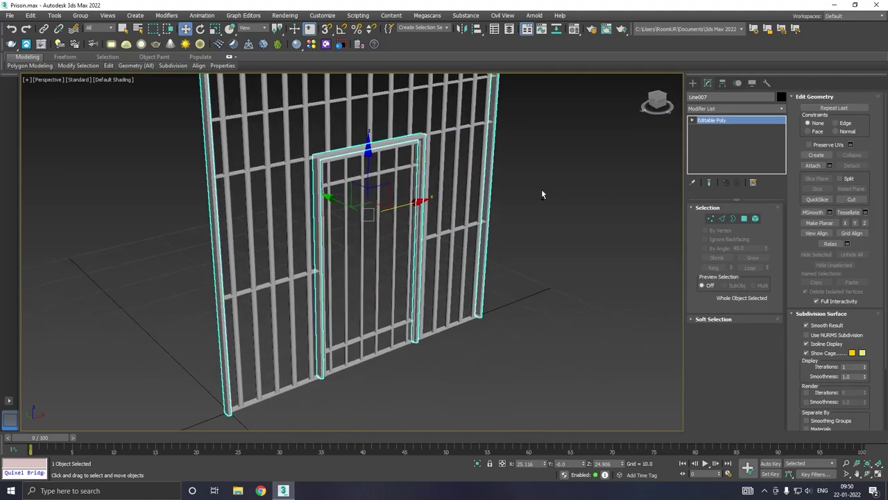
pyautogui.click(830, 166)
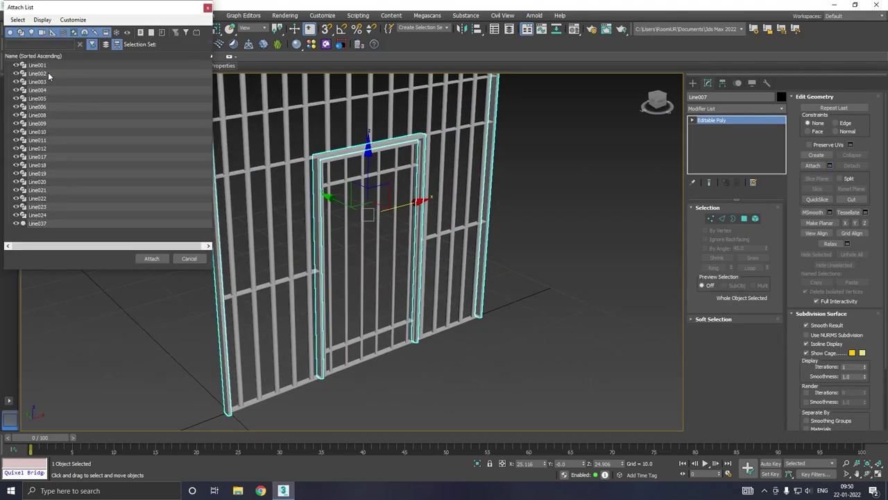
pyautogui.click(49, 68)
pyautogui.keyDown('shift'); pyautogui.click(50, 223); pyautogui.keyUp('shift')
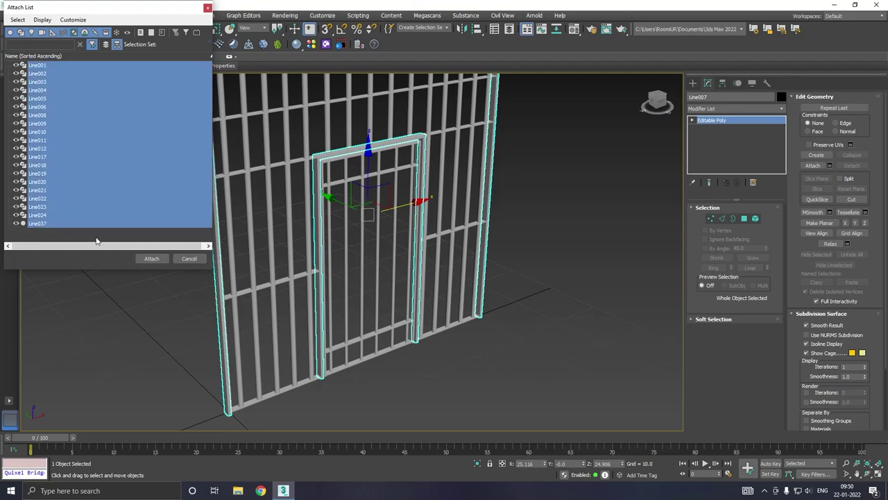
pyautogui.click(151, 258)
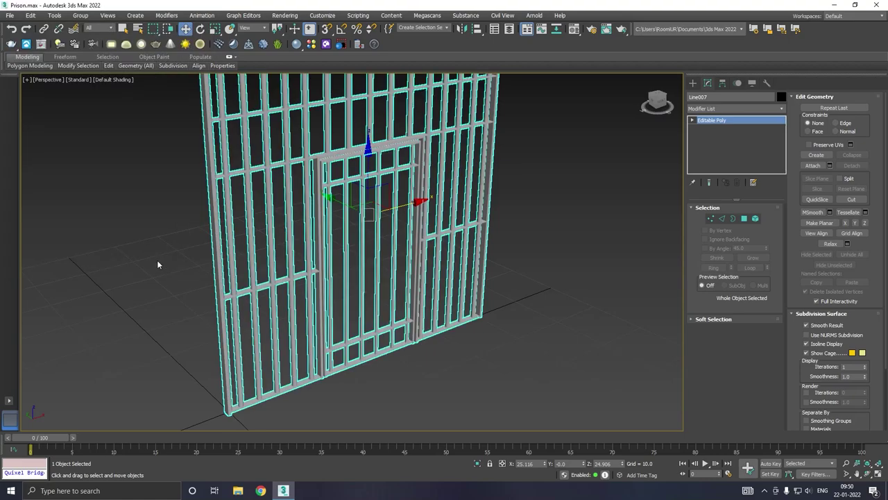
# Step: Reselect the combined gate and view it from the front to check the merge
pyautogui.click(507, 317)
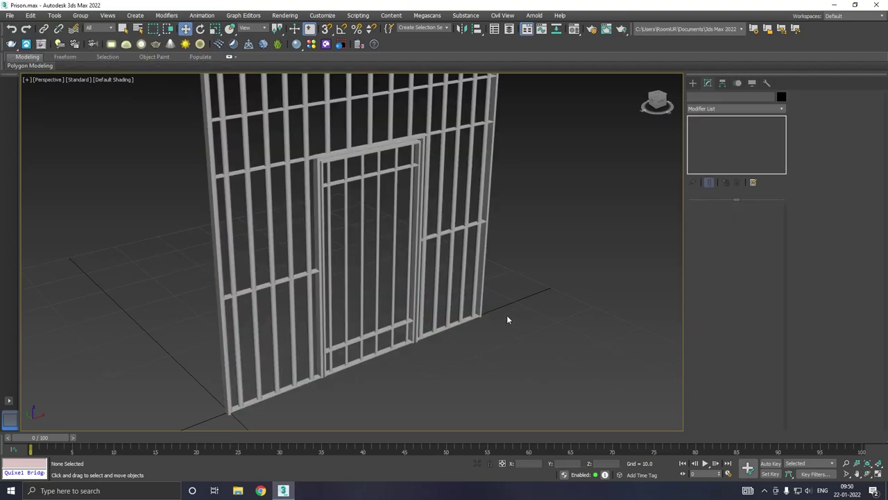
pyautogui.click(445, 327)
pyautogui.moveTo(409, 331)
pyautogui.keyDown('alt'); pyautogui.mouseDown(button='middle')
pyautogui.moveTo(472, 294)
pyautogui.moveTo(423, 318)
pyautogui.mouseUp(button='middle'); pyautogui.keyUp('alt')
pyautogui.scroll(3, 423, 313)
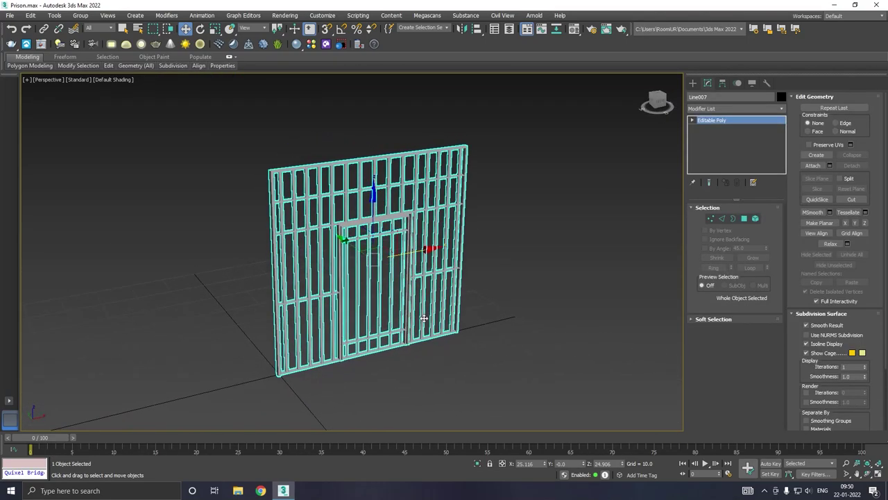
# Step: Switch to Top view, deselect the gate and frame the wall in the viewport
pyautogui.press('t')
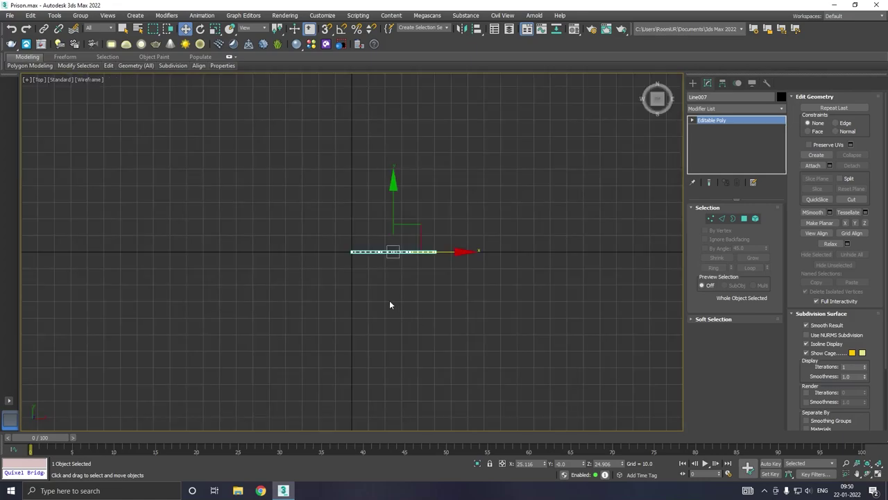
pyautogui.click(396, 266)
pyautogui.moveTo(395, 265); pyautogui.dragTo(369, 304, button='middle')
pyautogui.scroll(2, 345, 269)
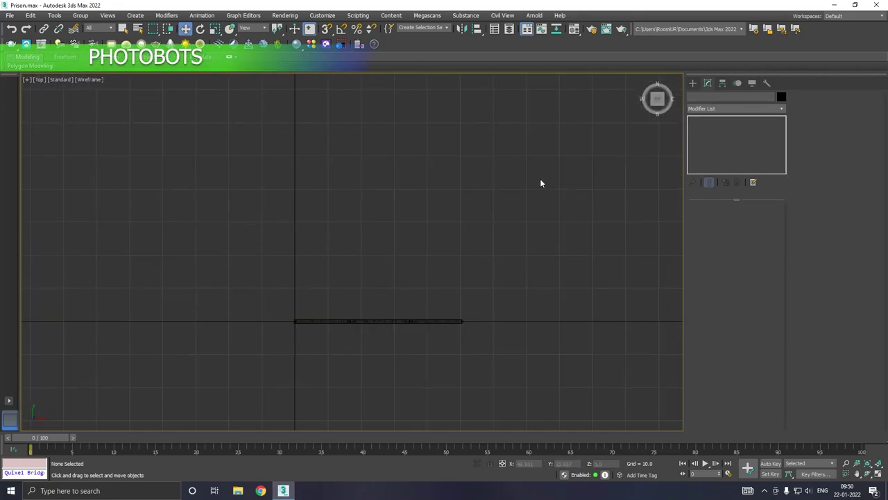
# Step: Draw a three-sided Line spline from the wall's left end around to its right end
pyautogui.click(693, 83)
pyautogui.click(711, 156)
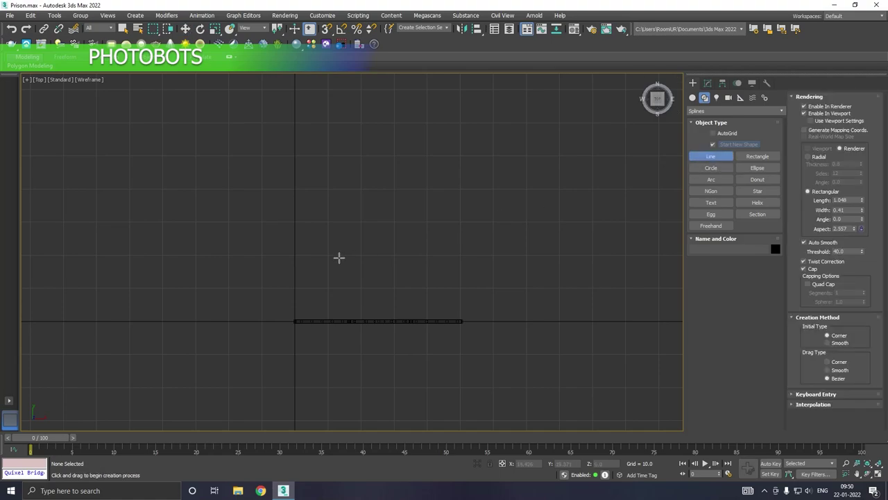
pyautogui.click(295, 321)
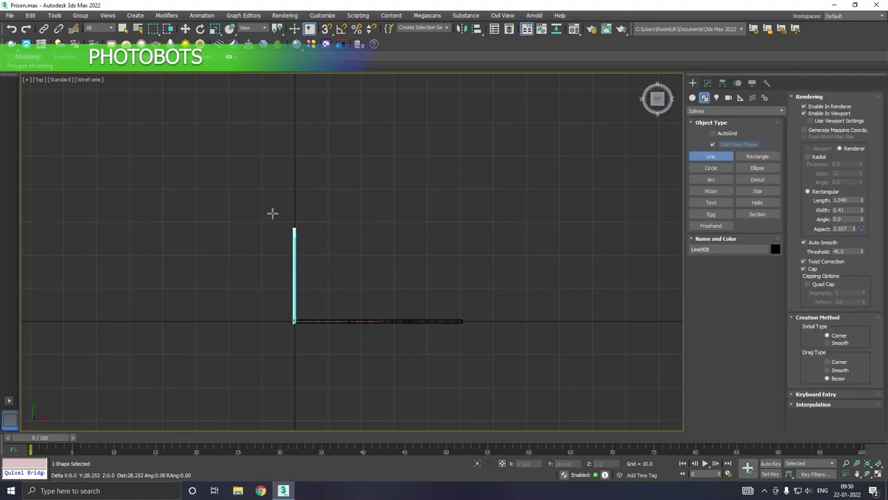
pyautogui.click(296, 123)
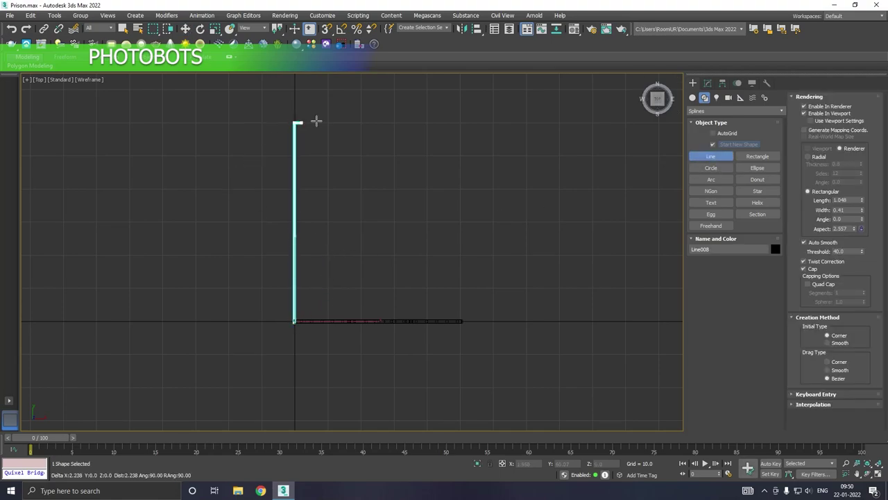
pyautogui.click(462, 123)
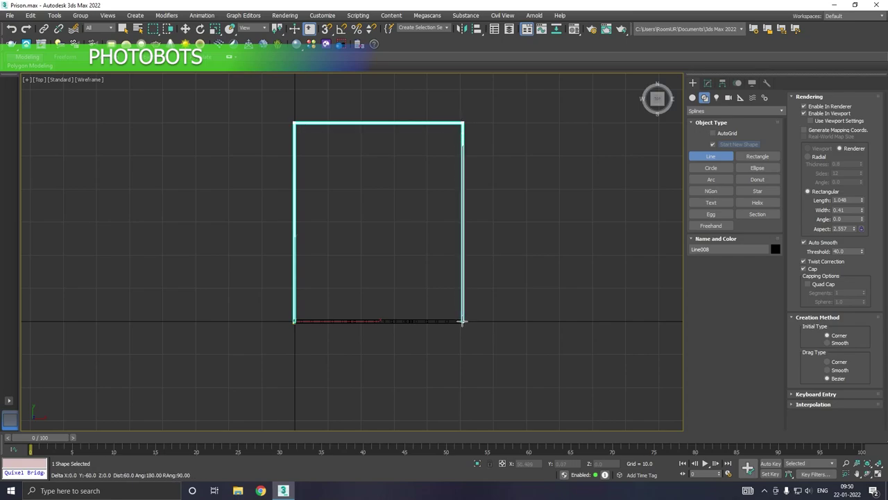
pyautogui.click(463, 322)
pyautogui.rightClick(516, 248)
pyautogui.rightClick(516, 248)
# Step: Return to Perspective view and raise Line008's rectangular profile length to 3.936
pyautogui.press('p')
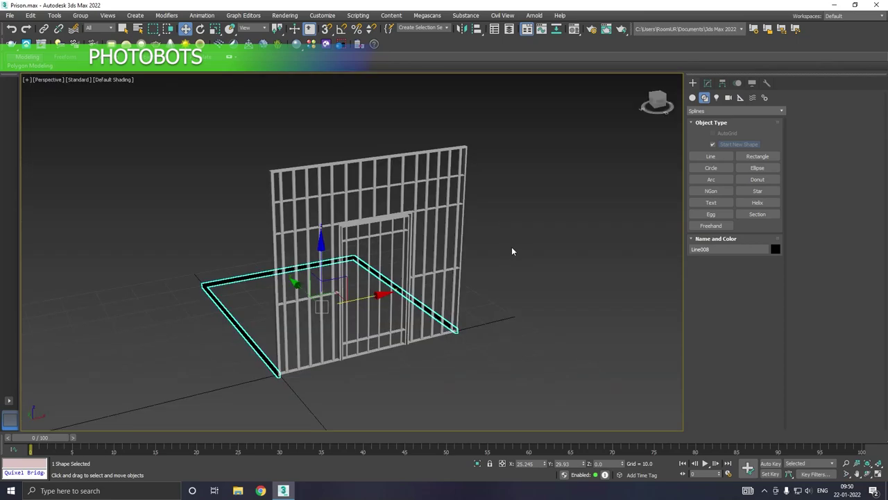
pyautogui.press('m')
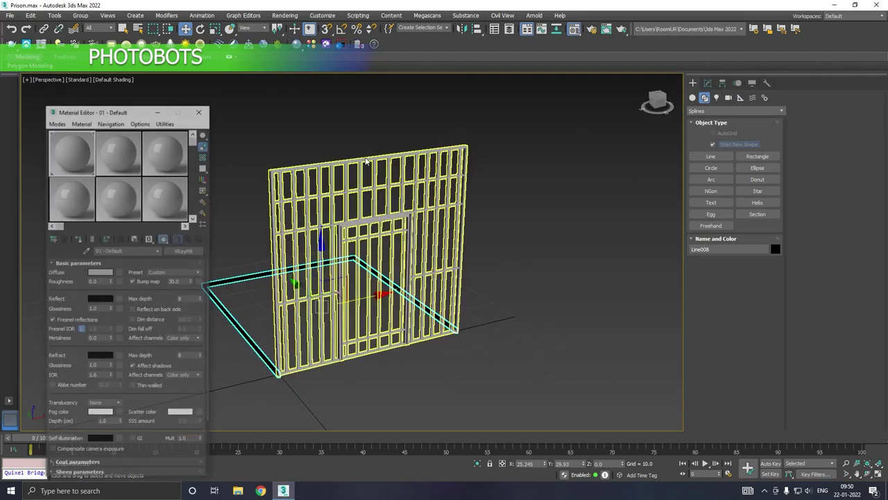
pyautogui.press('m')
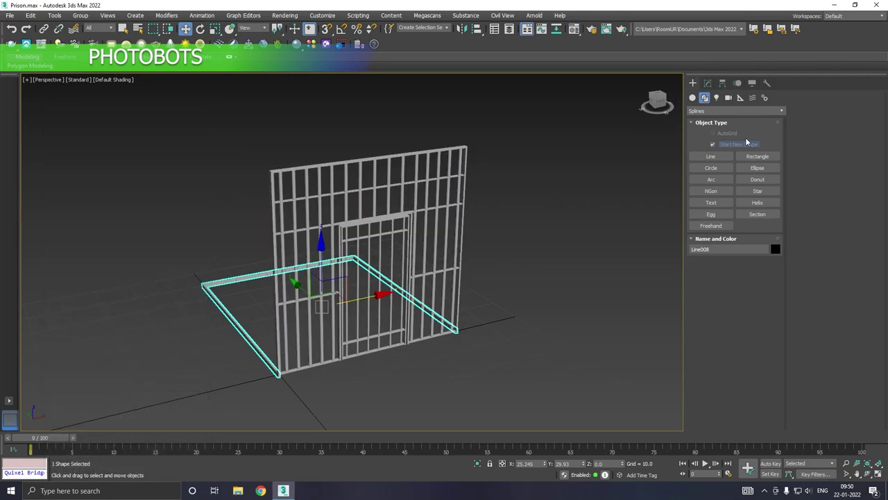
pyautogui.click(707, 83)
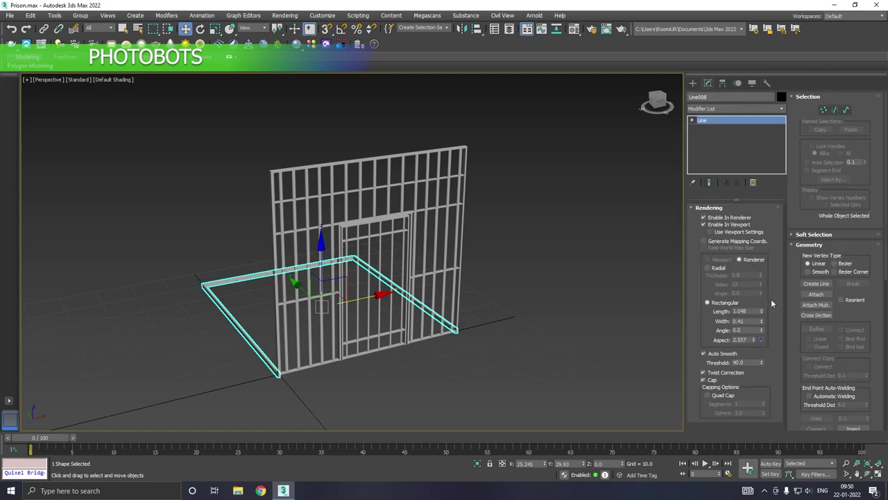
pyautogui.moveTo(762, 314); pyautogui.dragTo(762, 304)
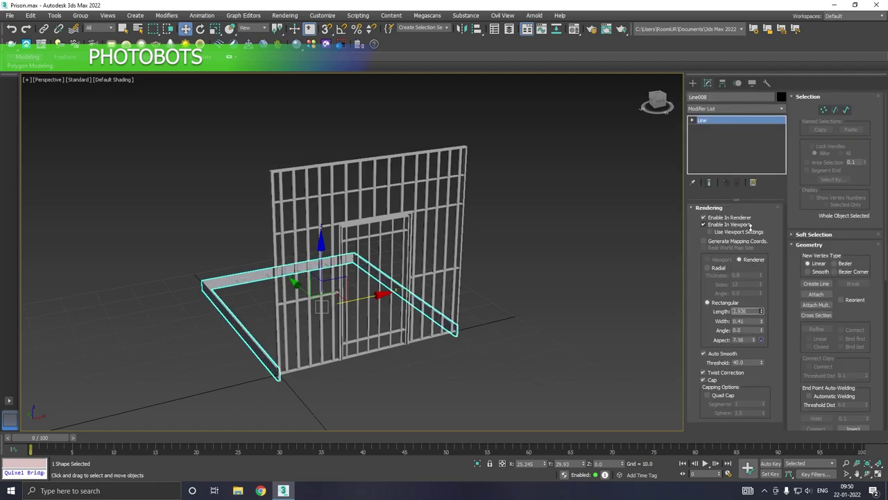